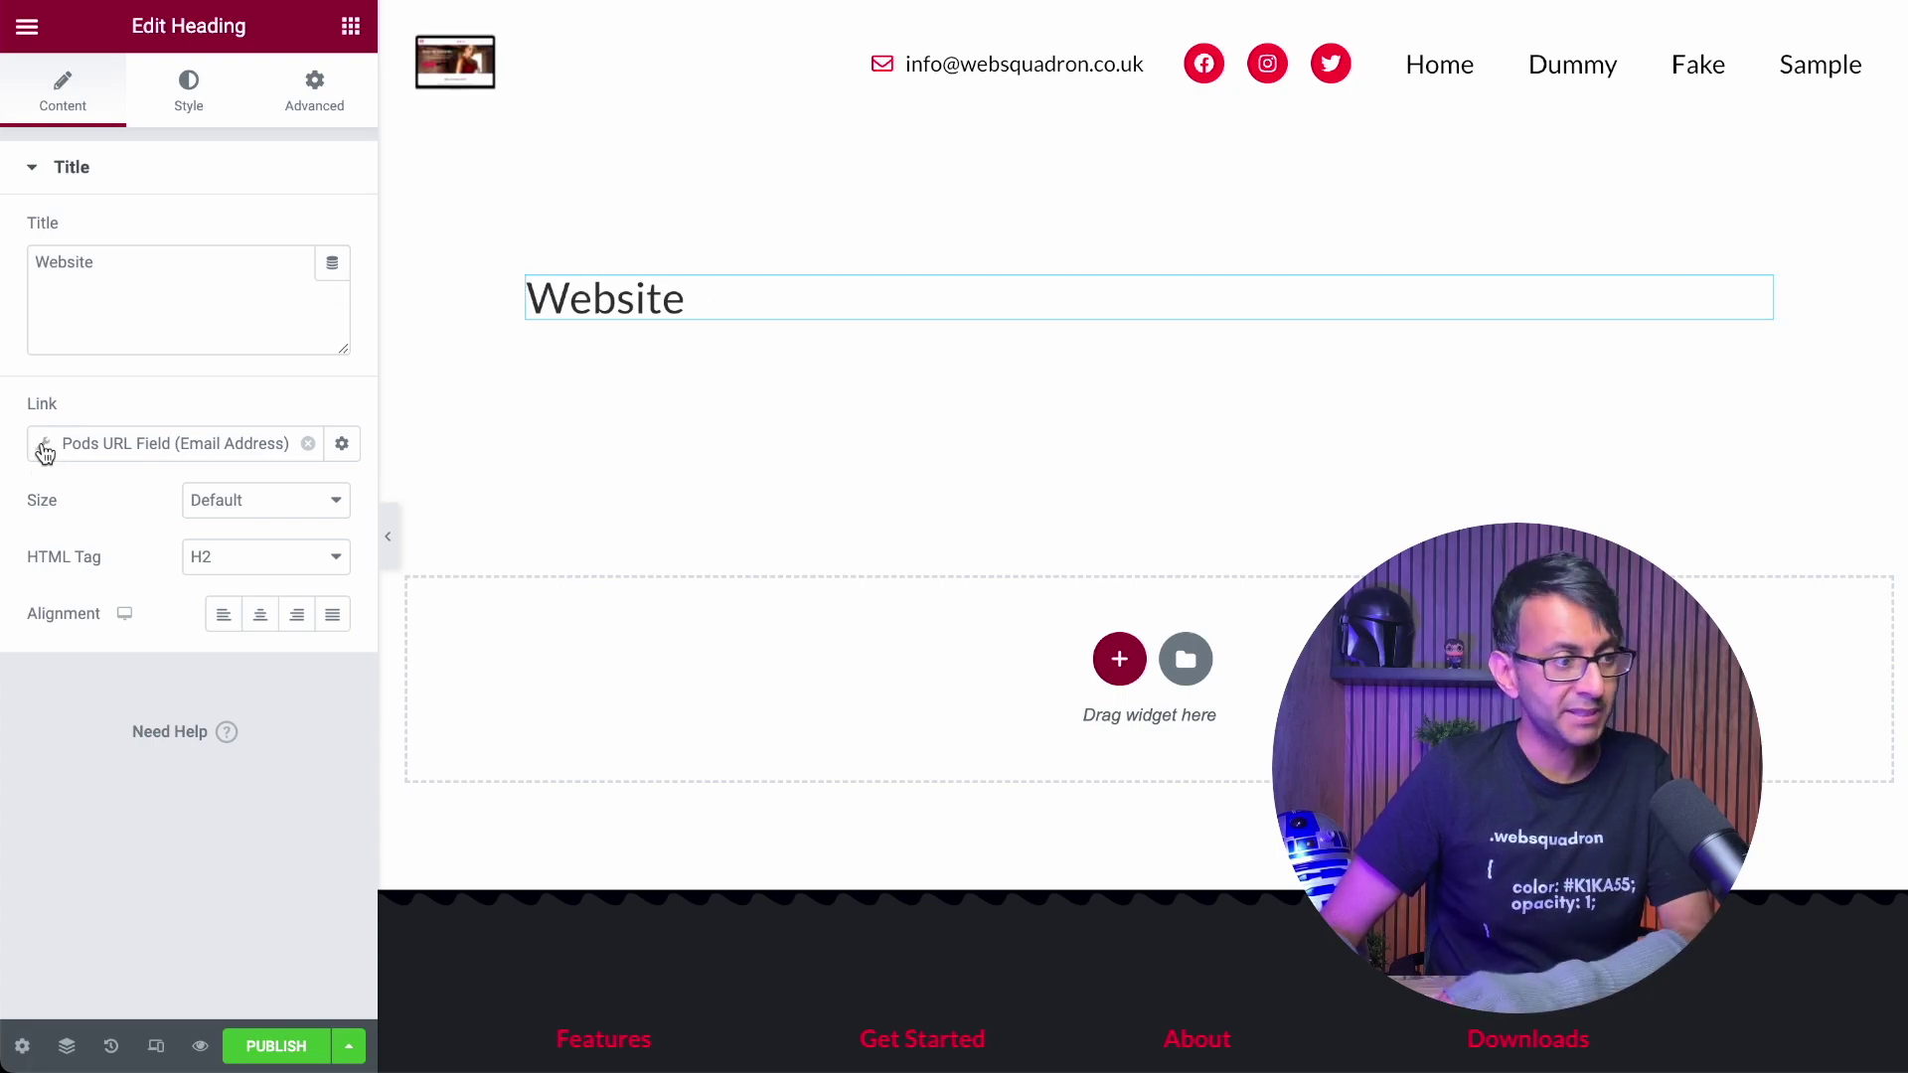
Step: Switch the Website heading's link key from Email Address to the Pods Website Address field
click(44, 449)
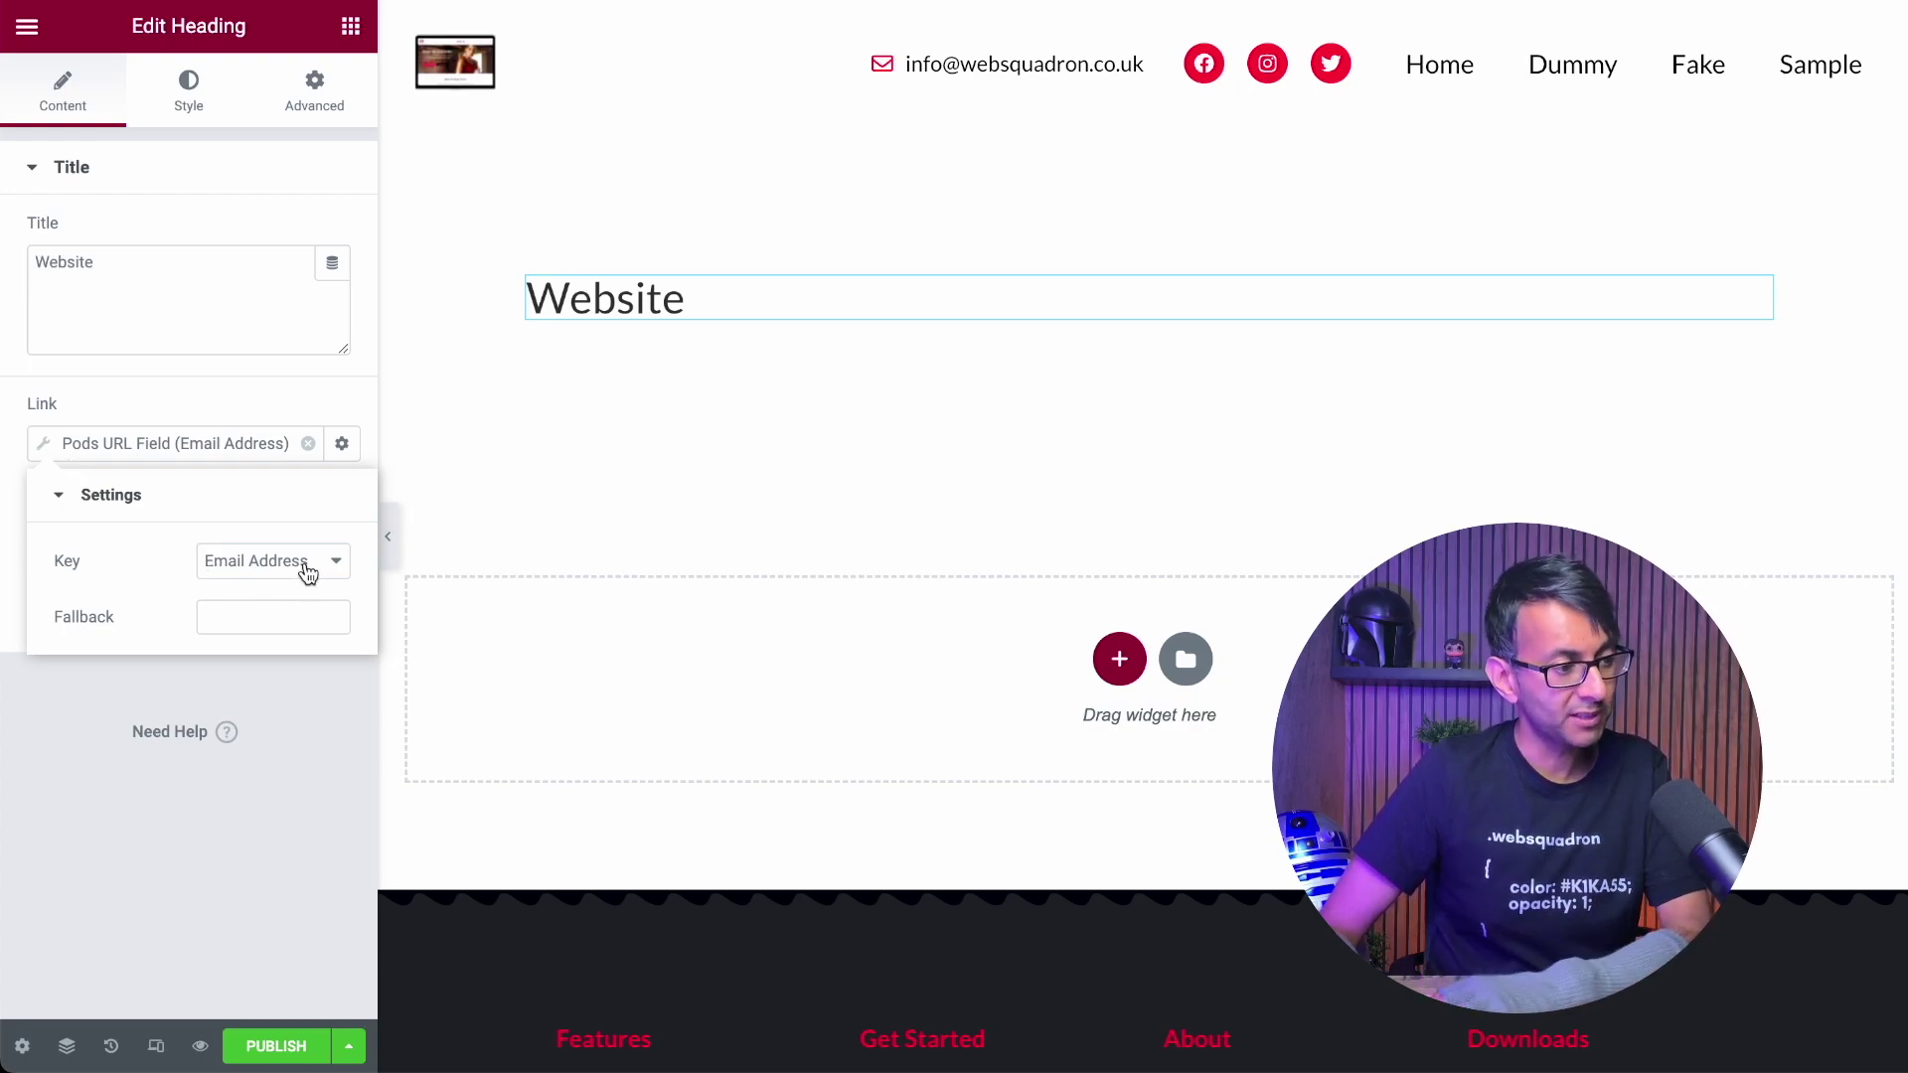
click(308, 573)
click(300, 529)
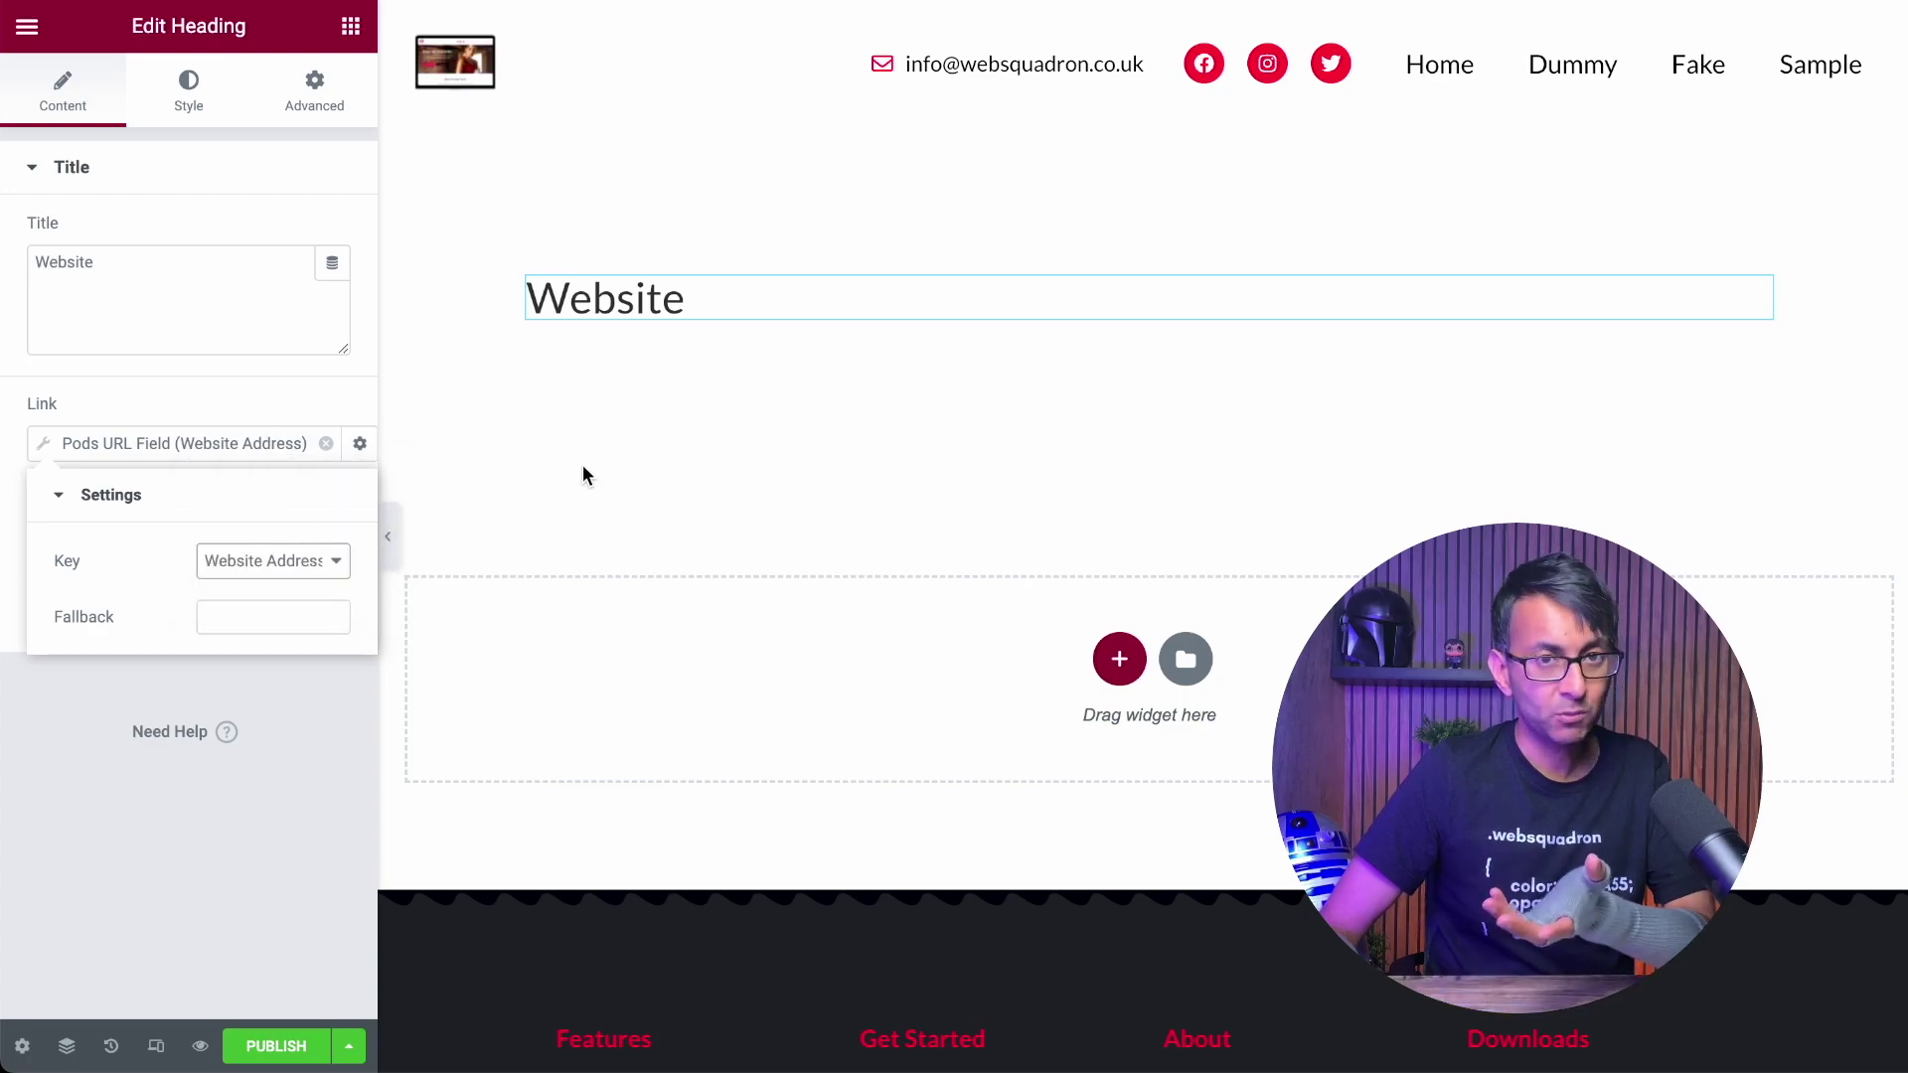
drag(102, 270, 10, 269)
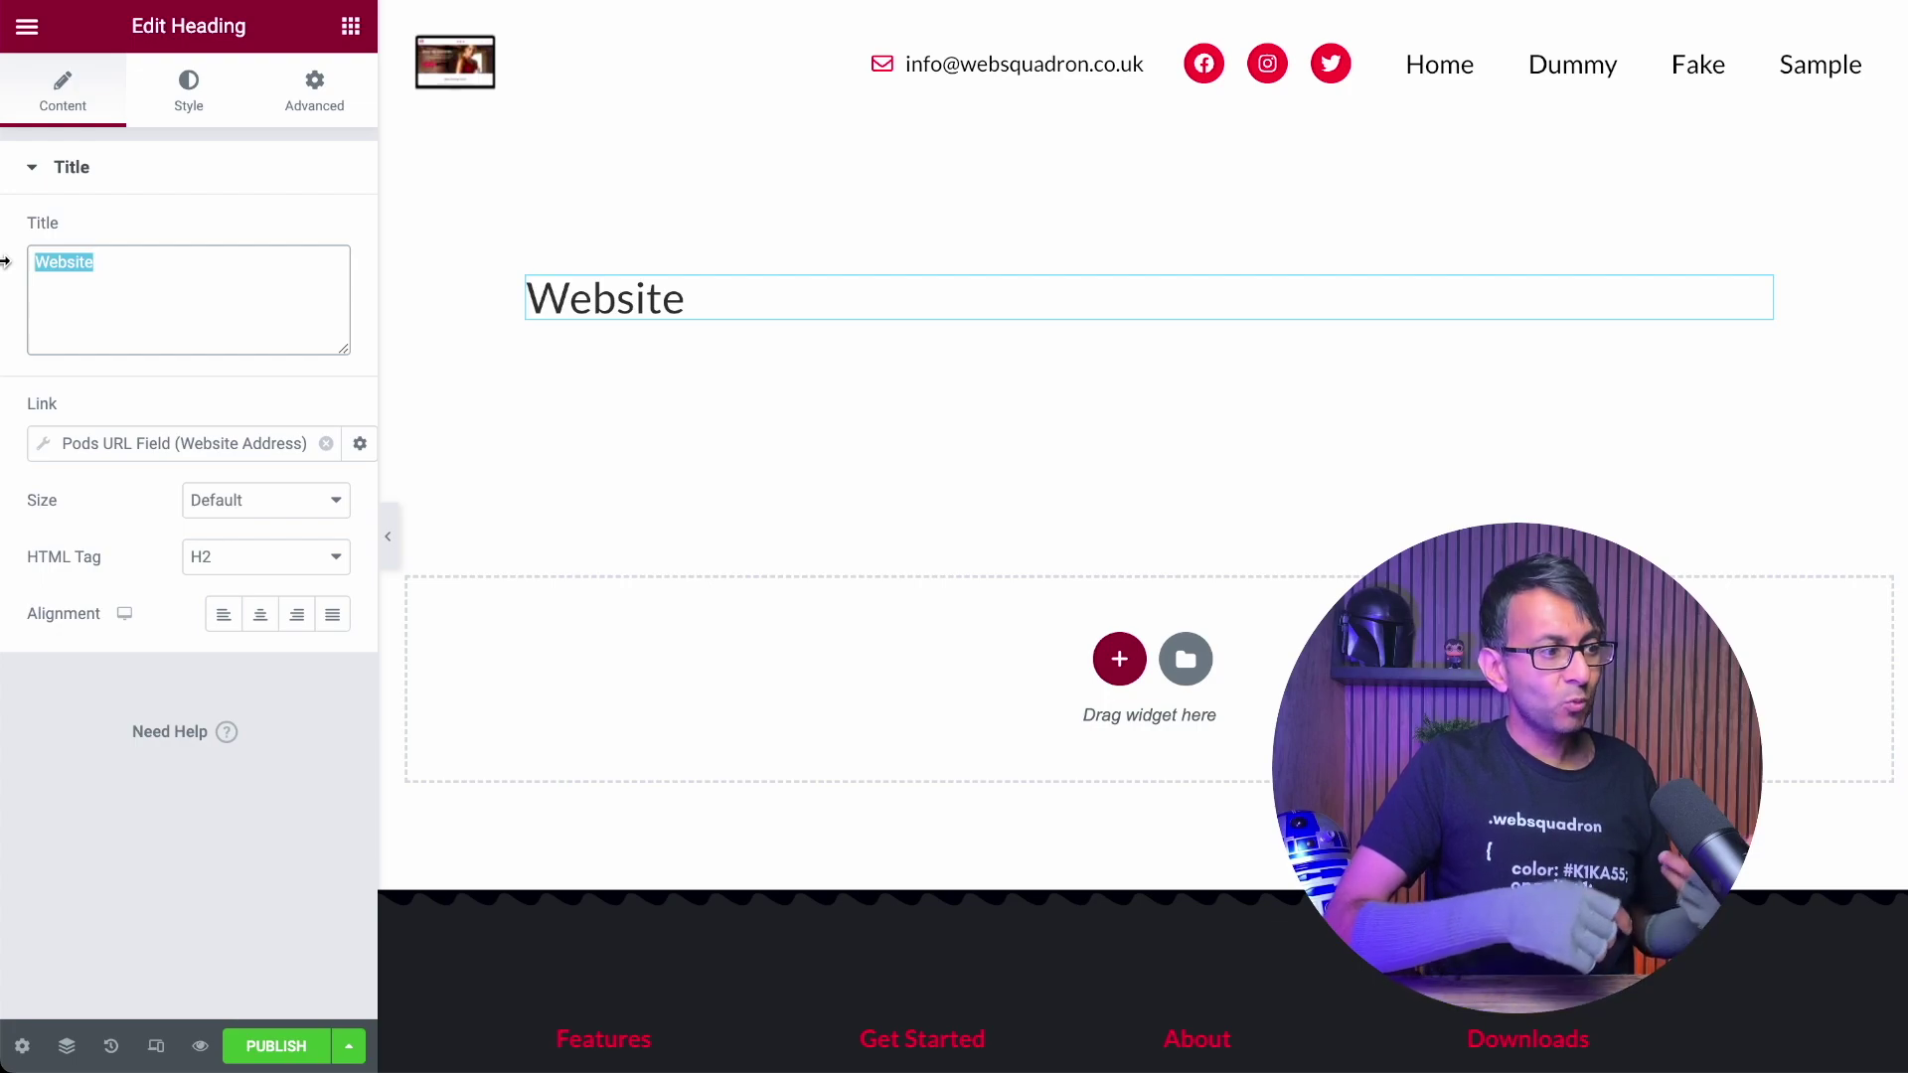
click(157, 213)
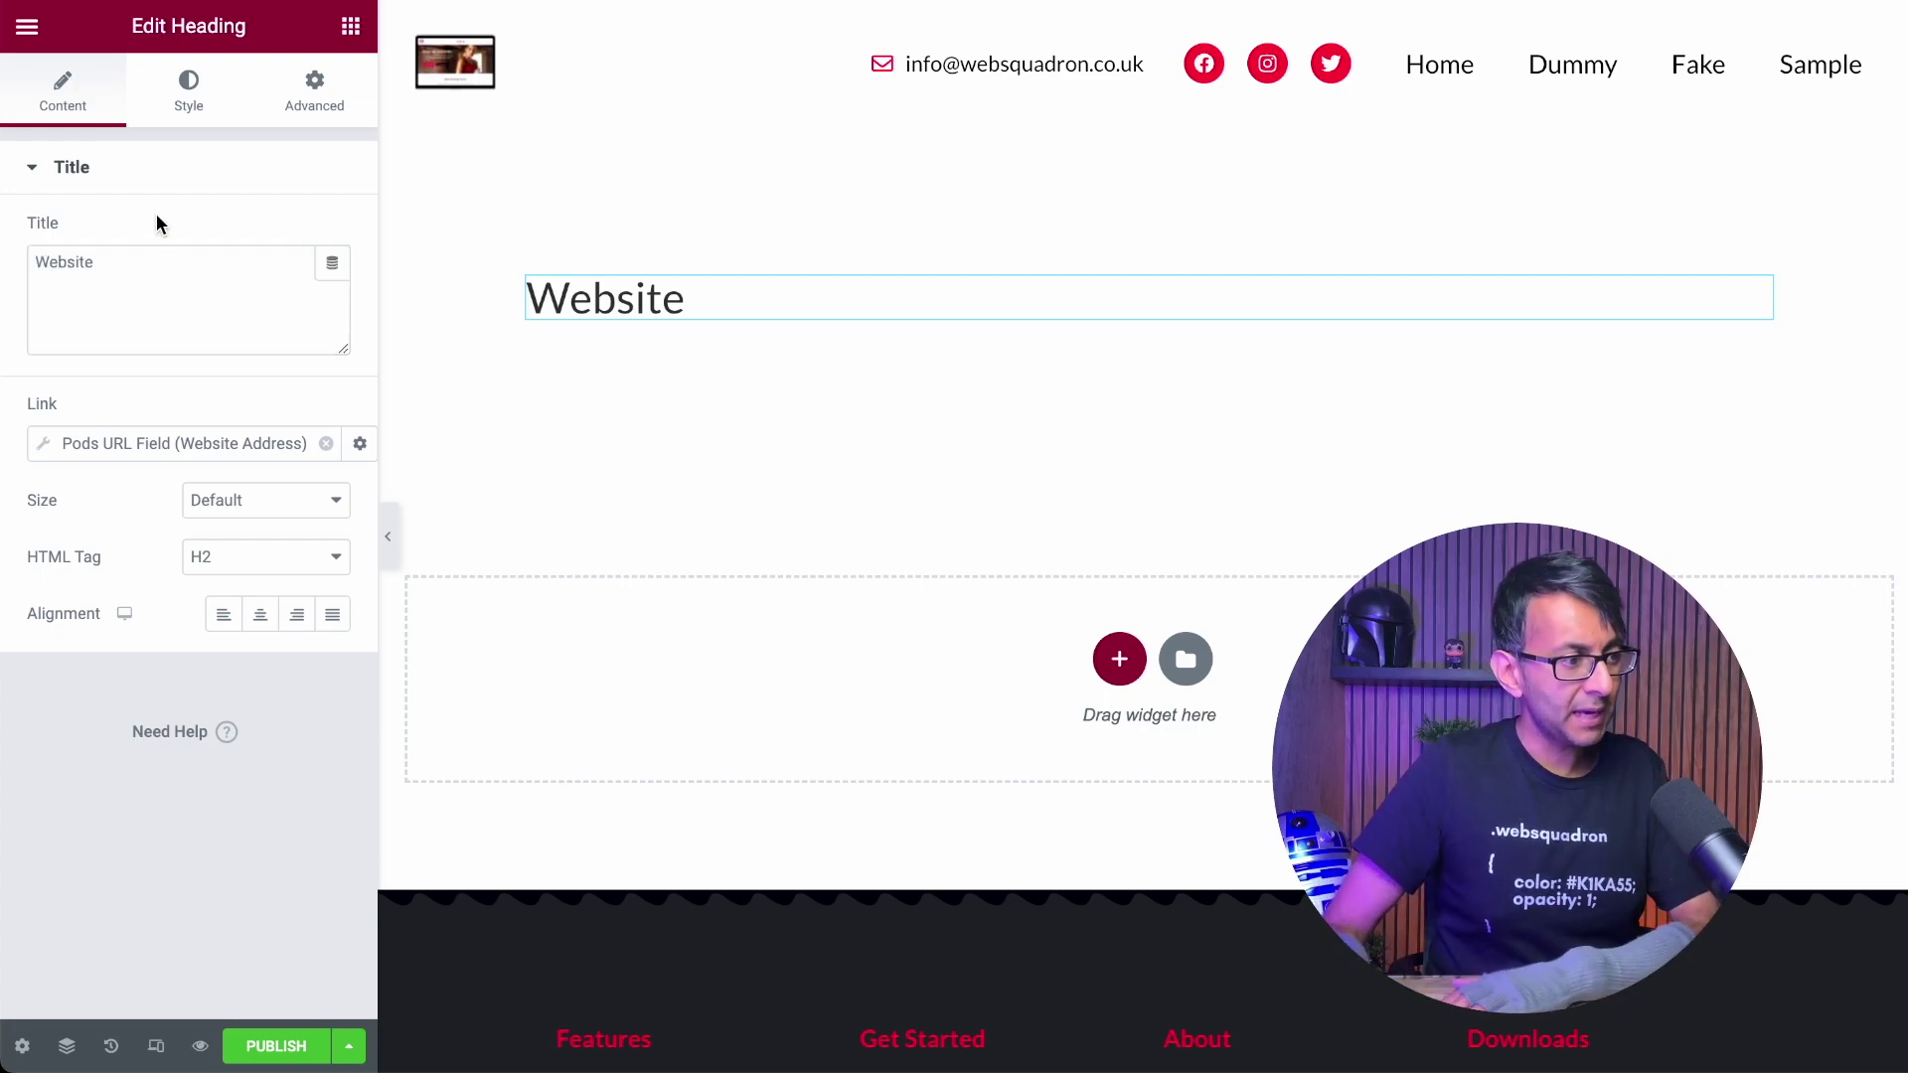
Step: Set the Website title to a dynamic Pods Field tag, leaving its key unselected
click(343, 281)
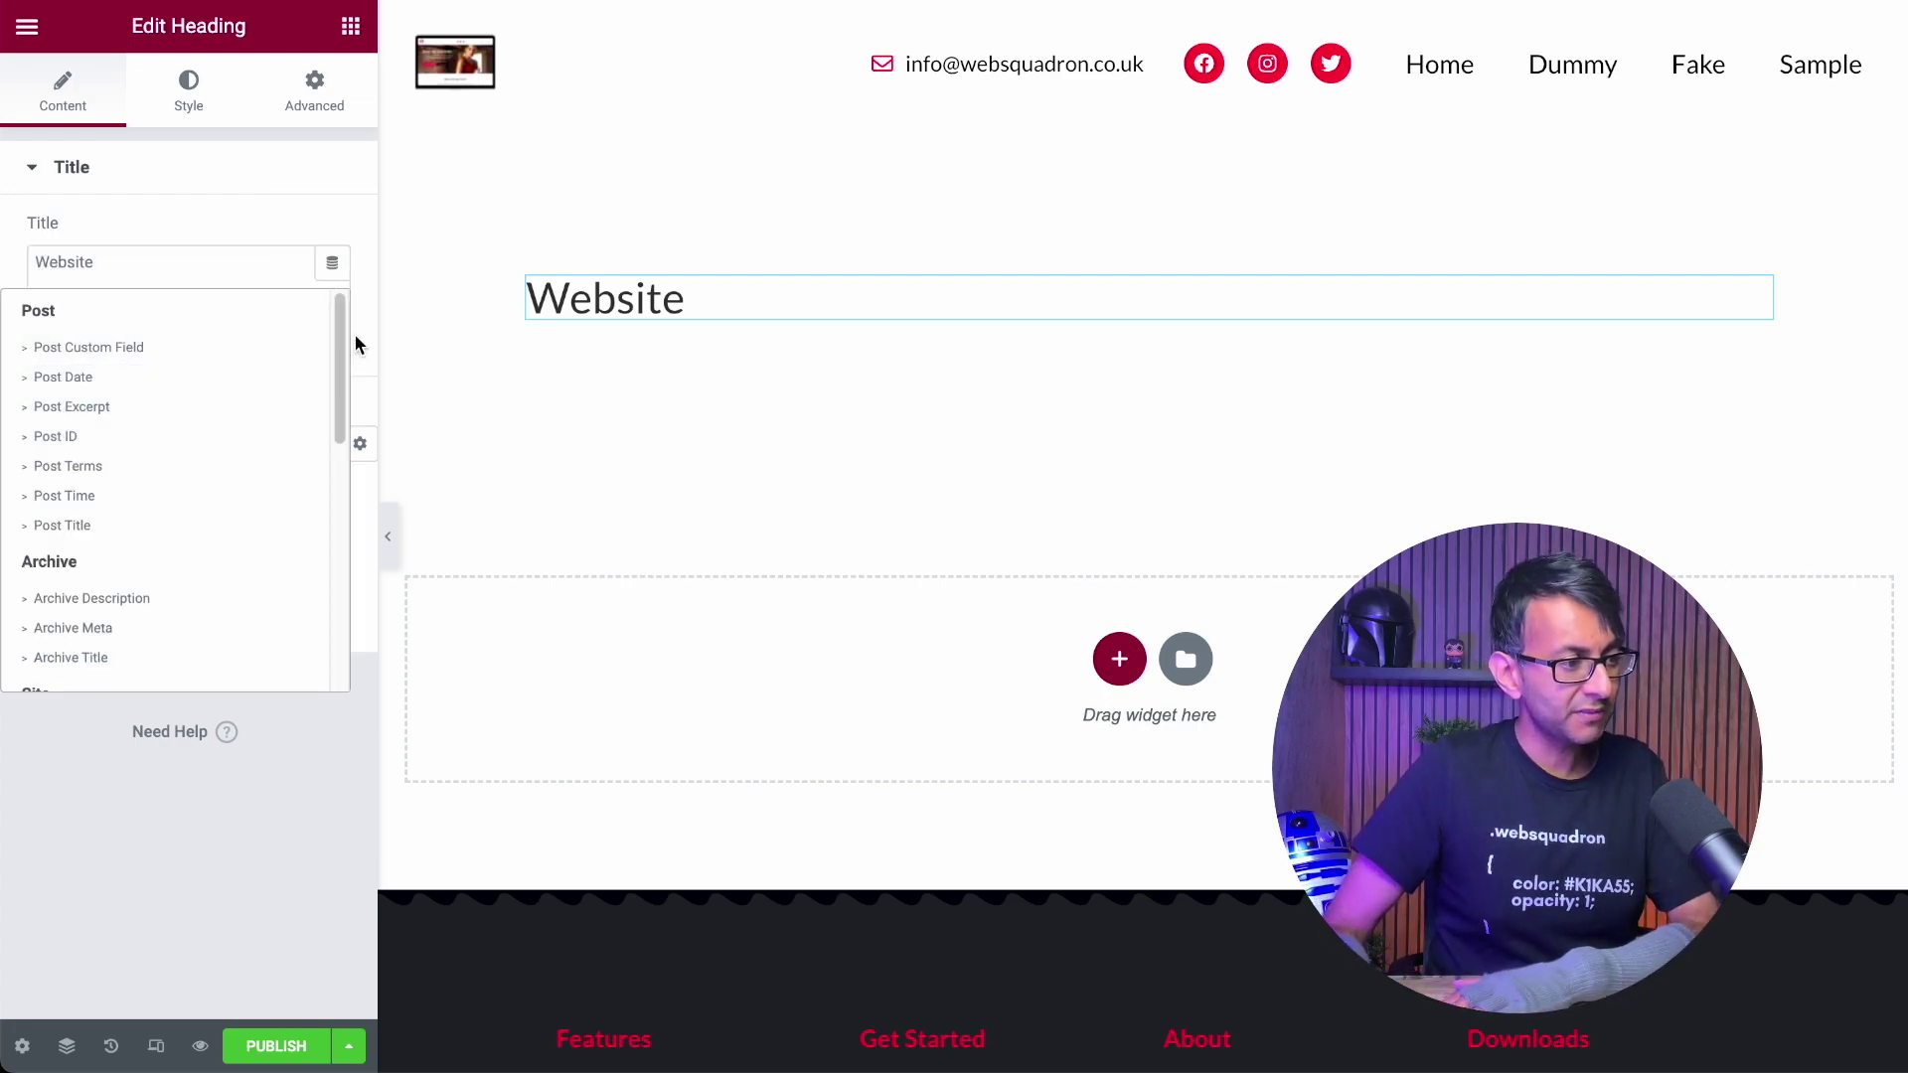
scroll(342, 449, down, 1)
scroll(342, 448, down, 5)
click(54, 641)
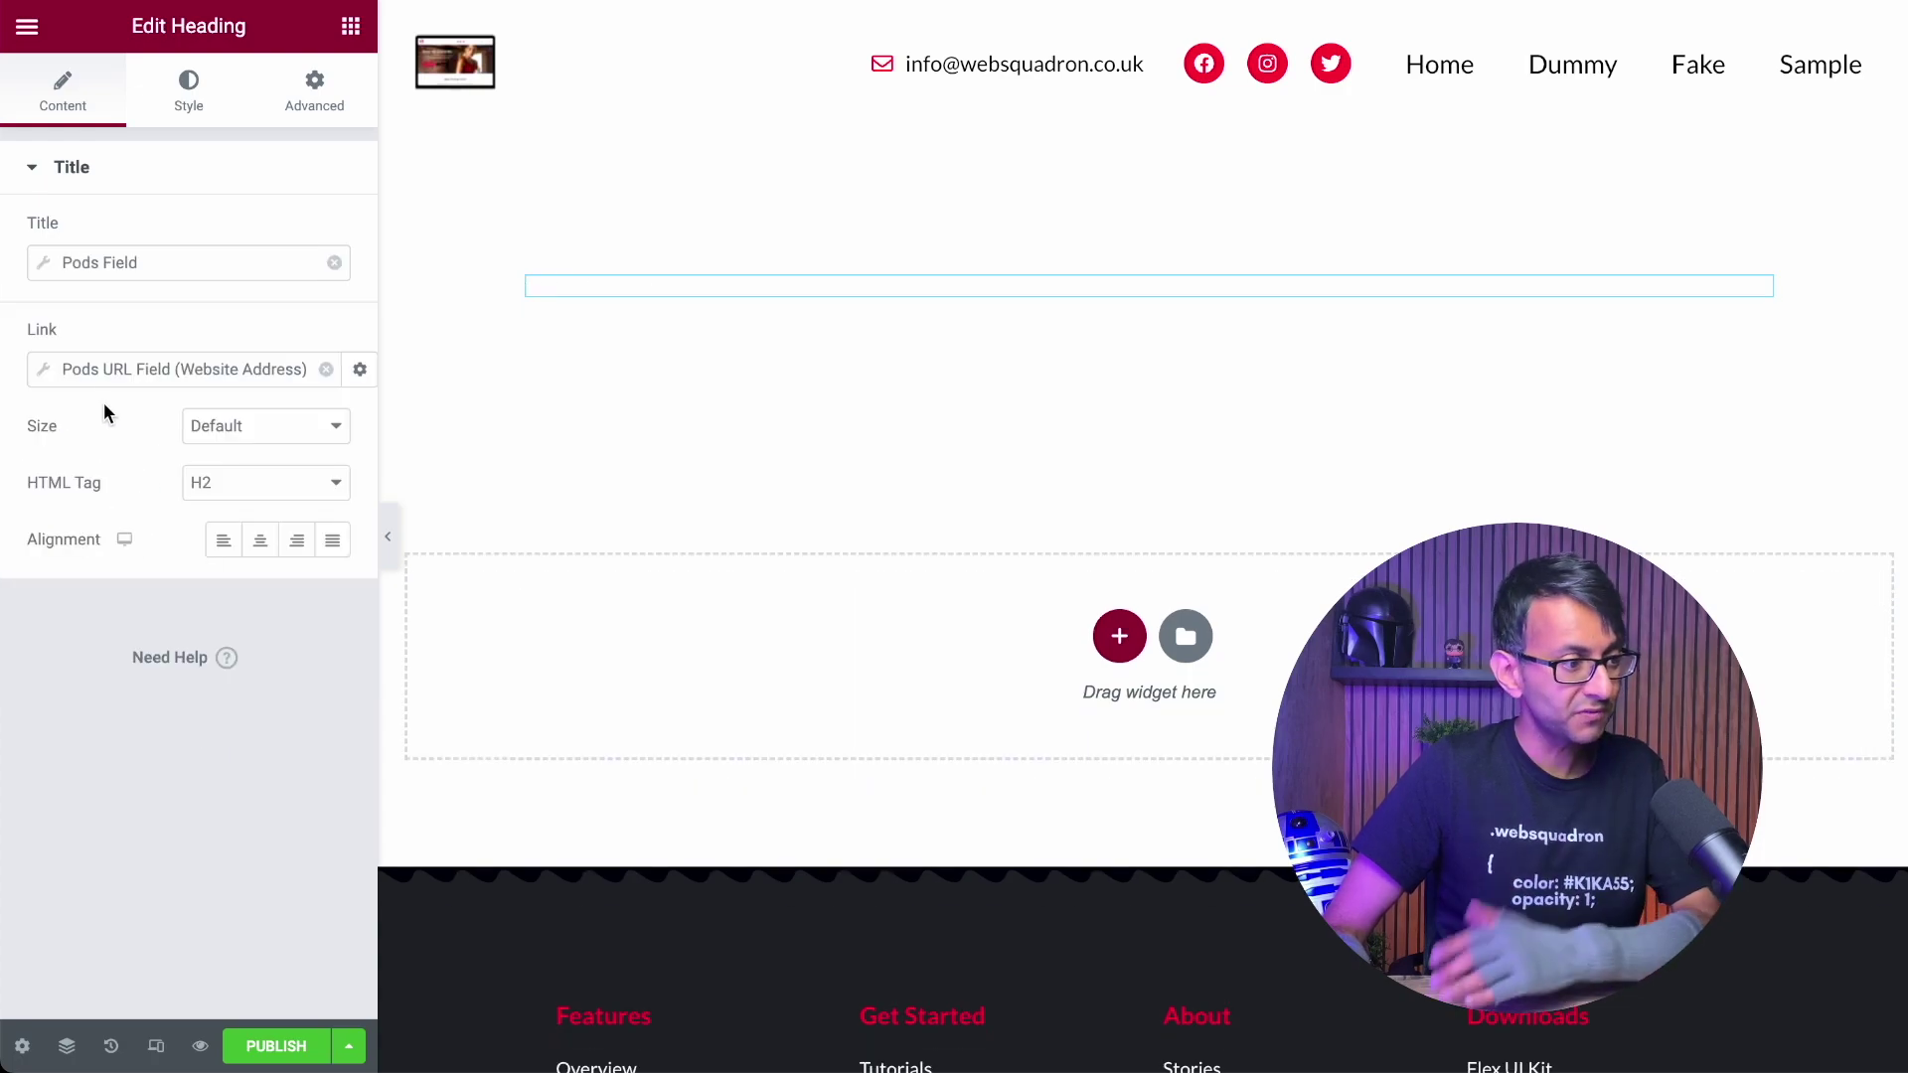
click(49, 269)
click(311, 379)
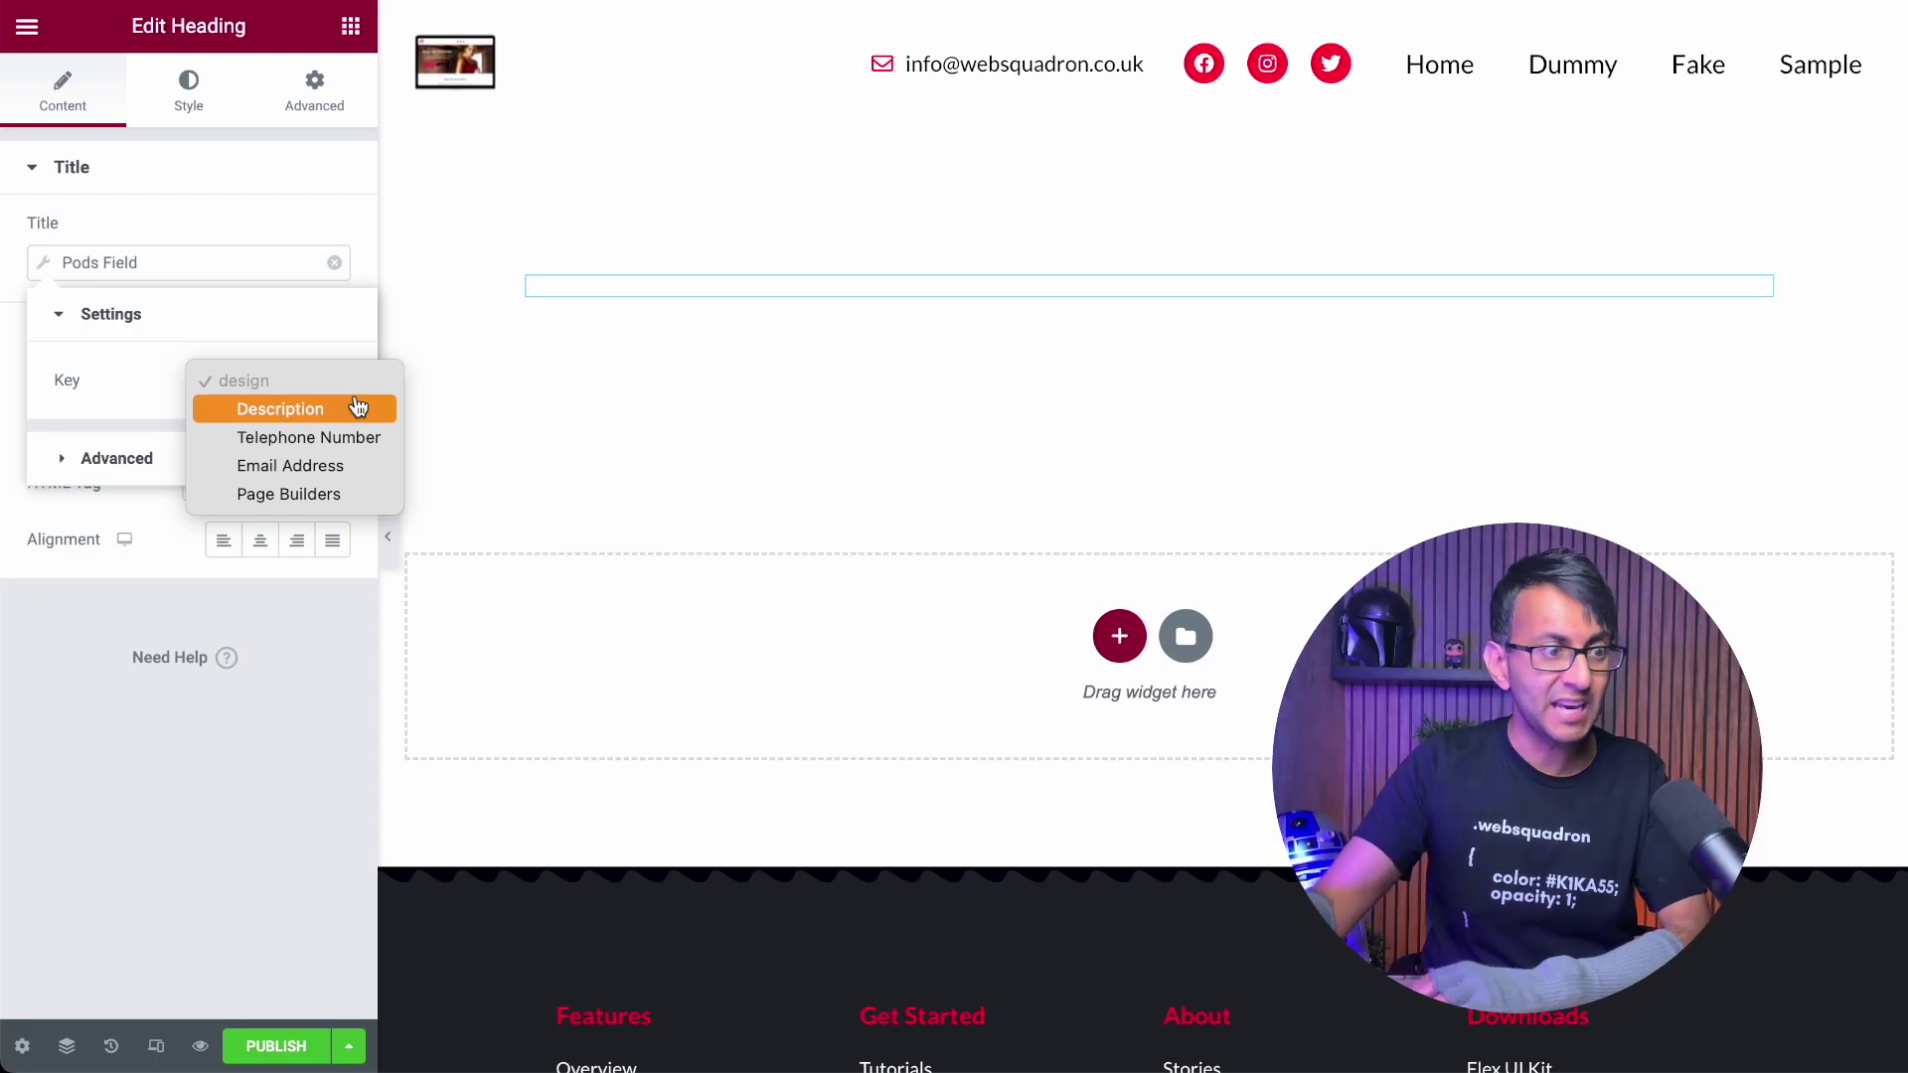
click(575, 187)
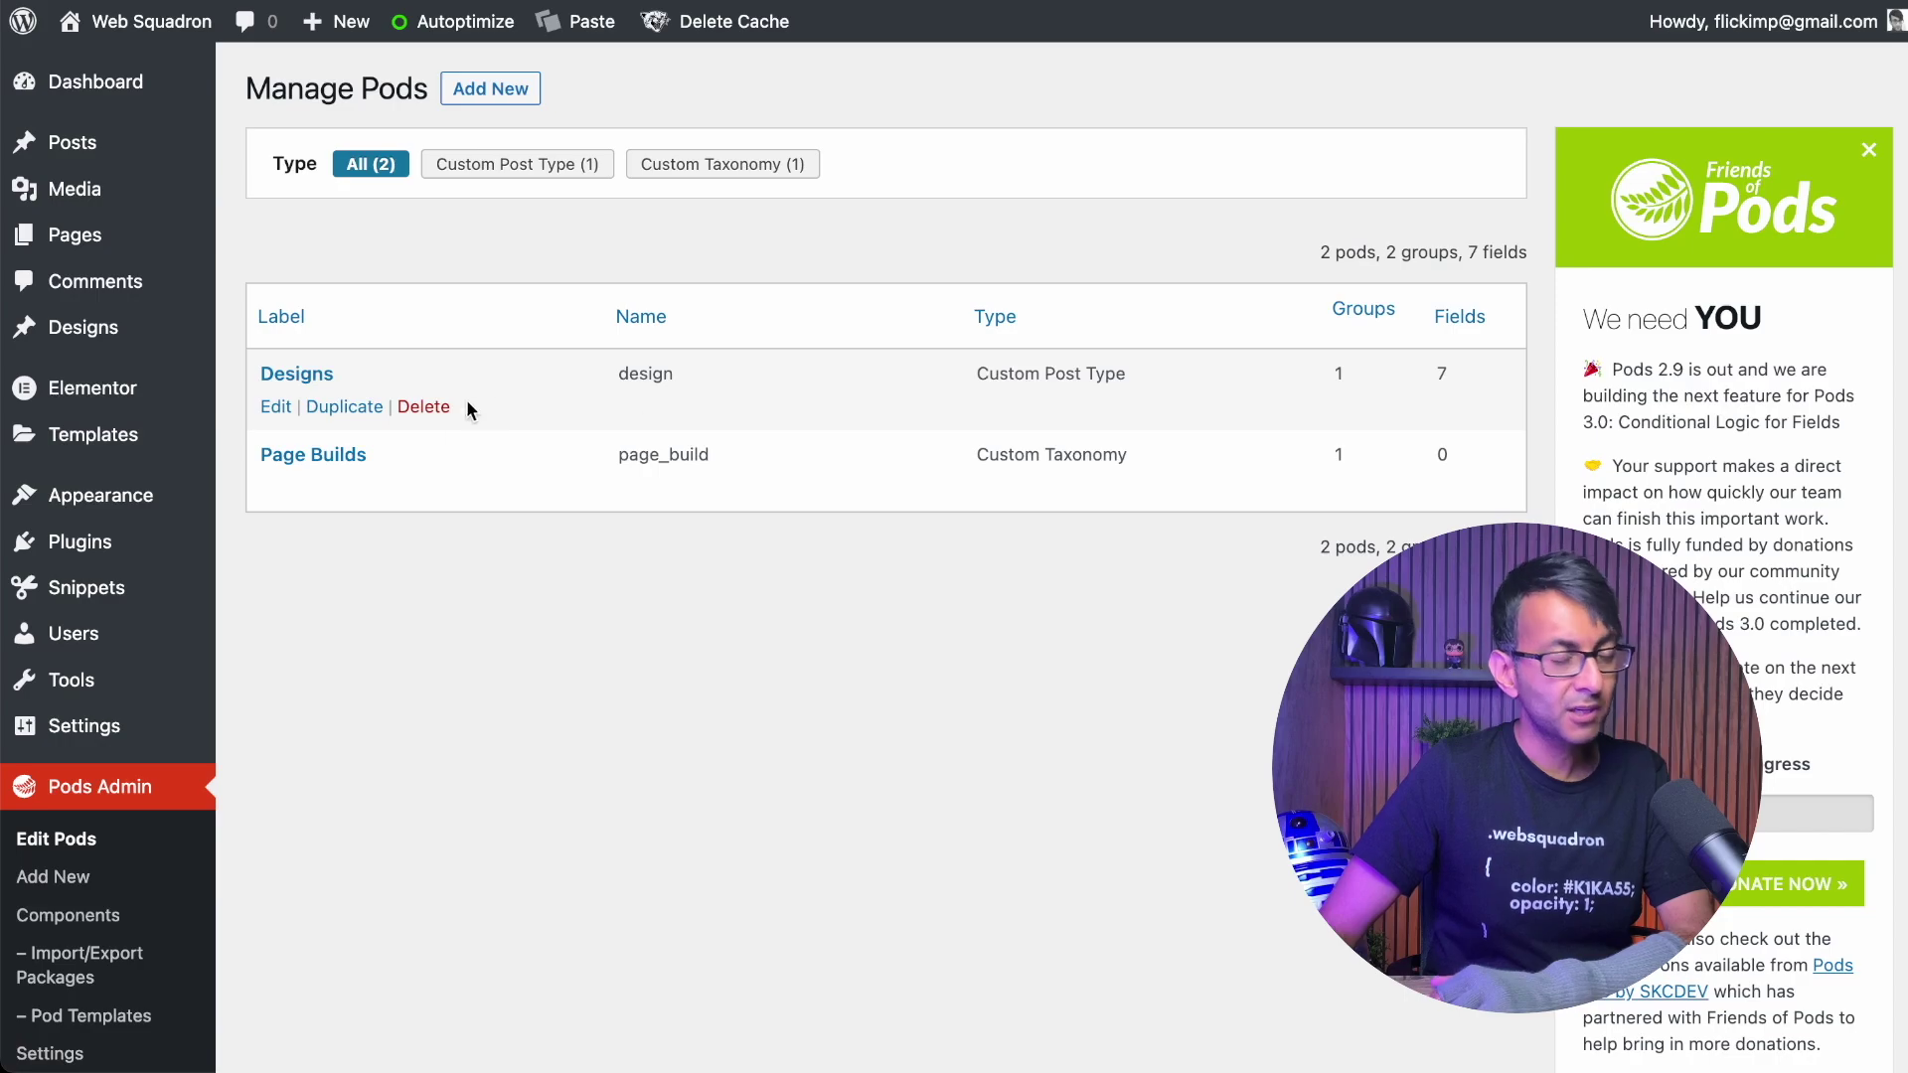
Step: Open the Designs pod for editing and scroll down to its More Fields list
click(276, 407)
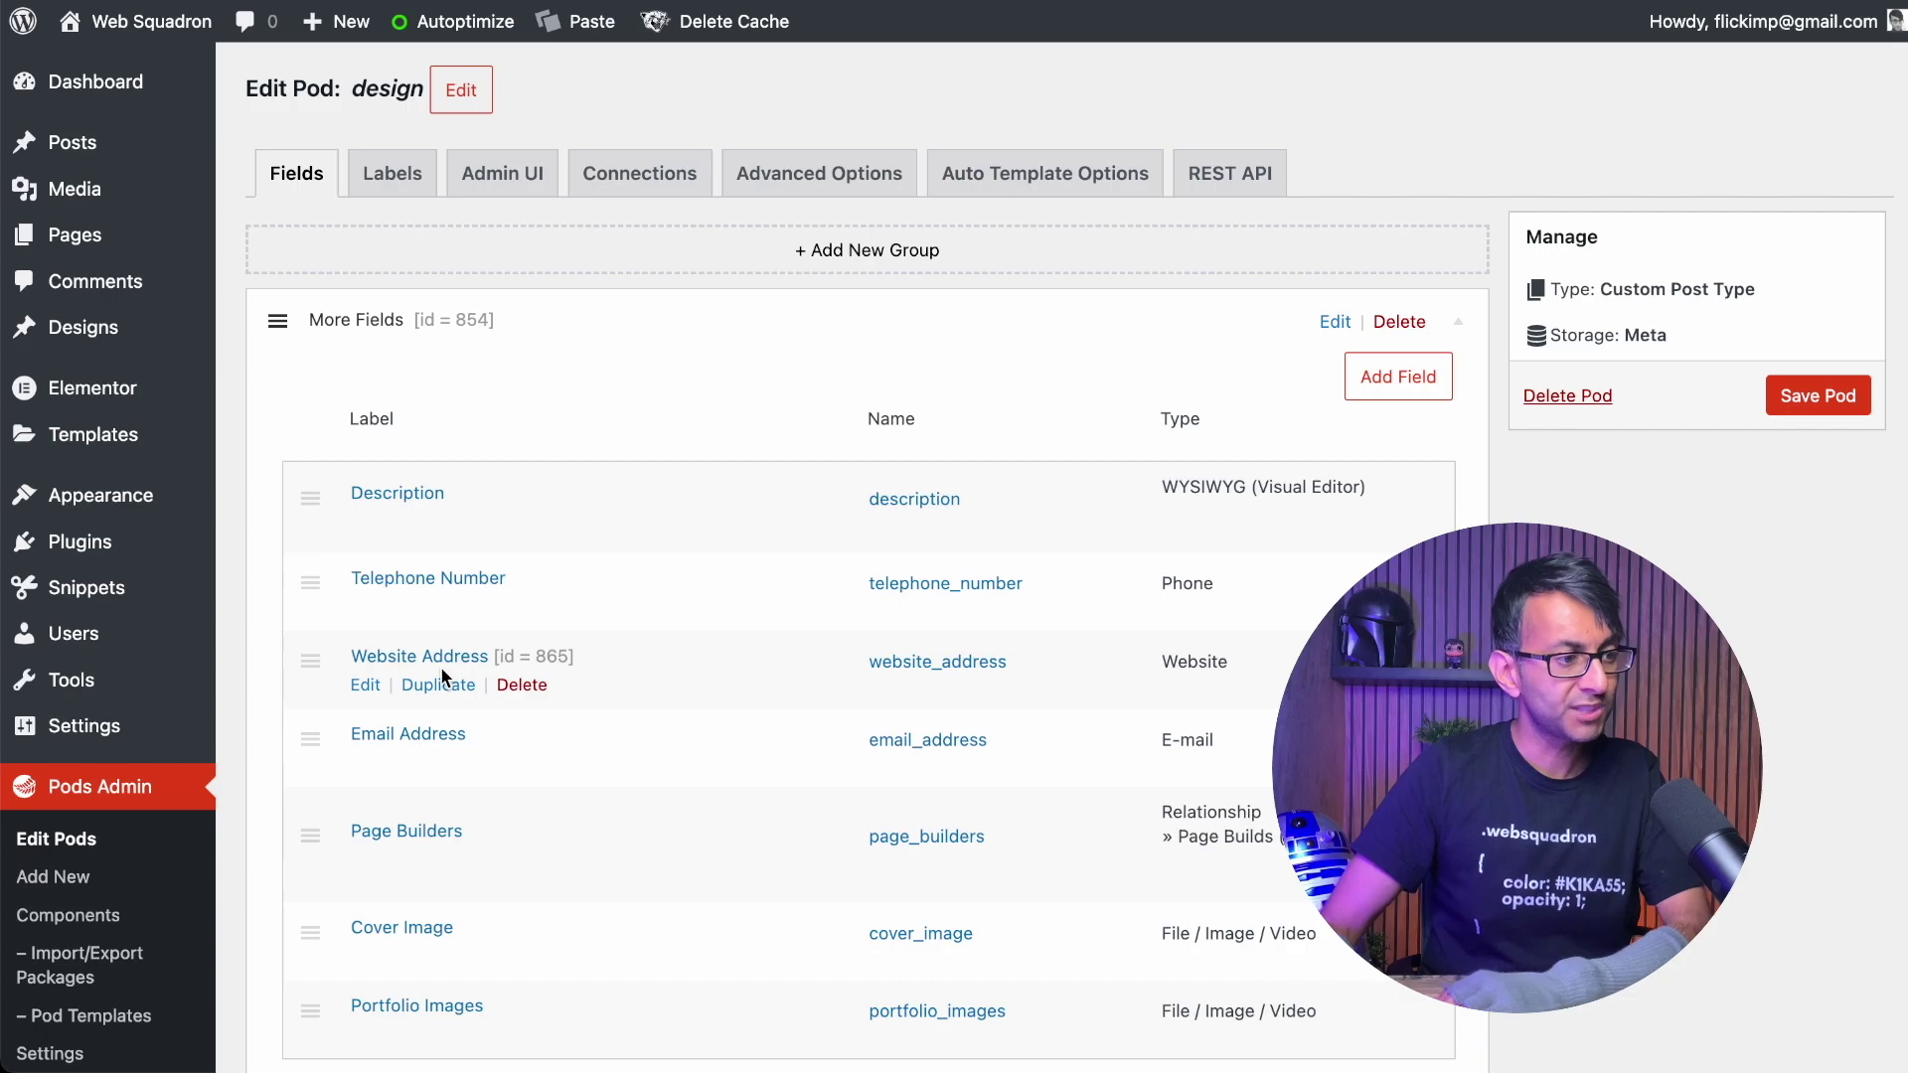
scroll(575, 677, down, 1)
scroll(575, 684, down, 3)
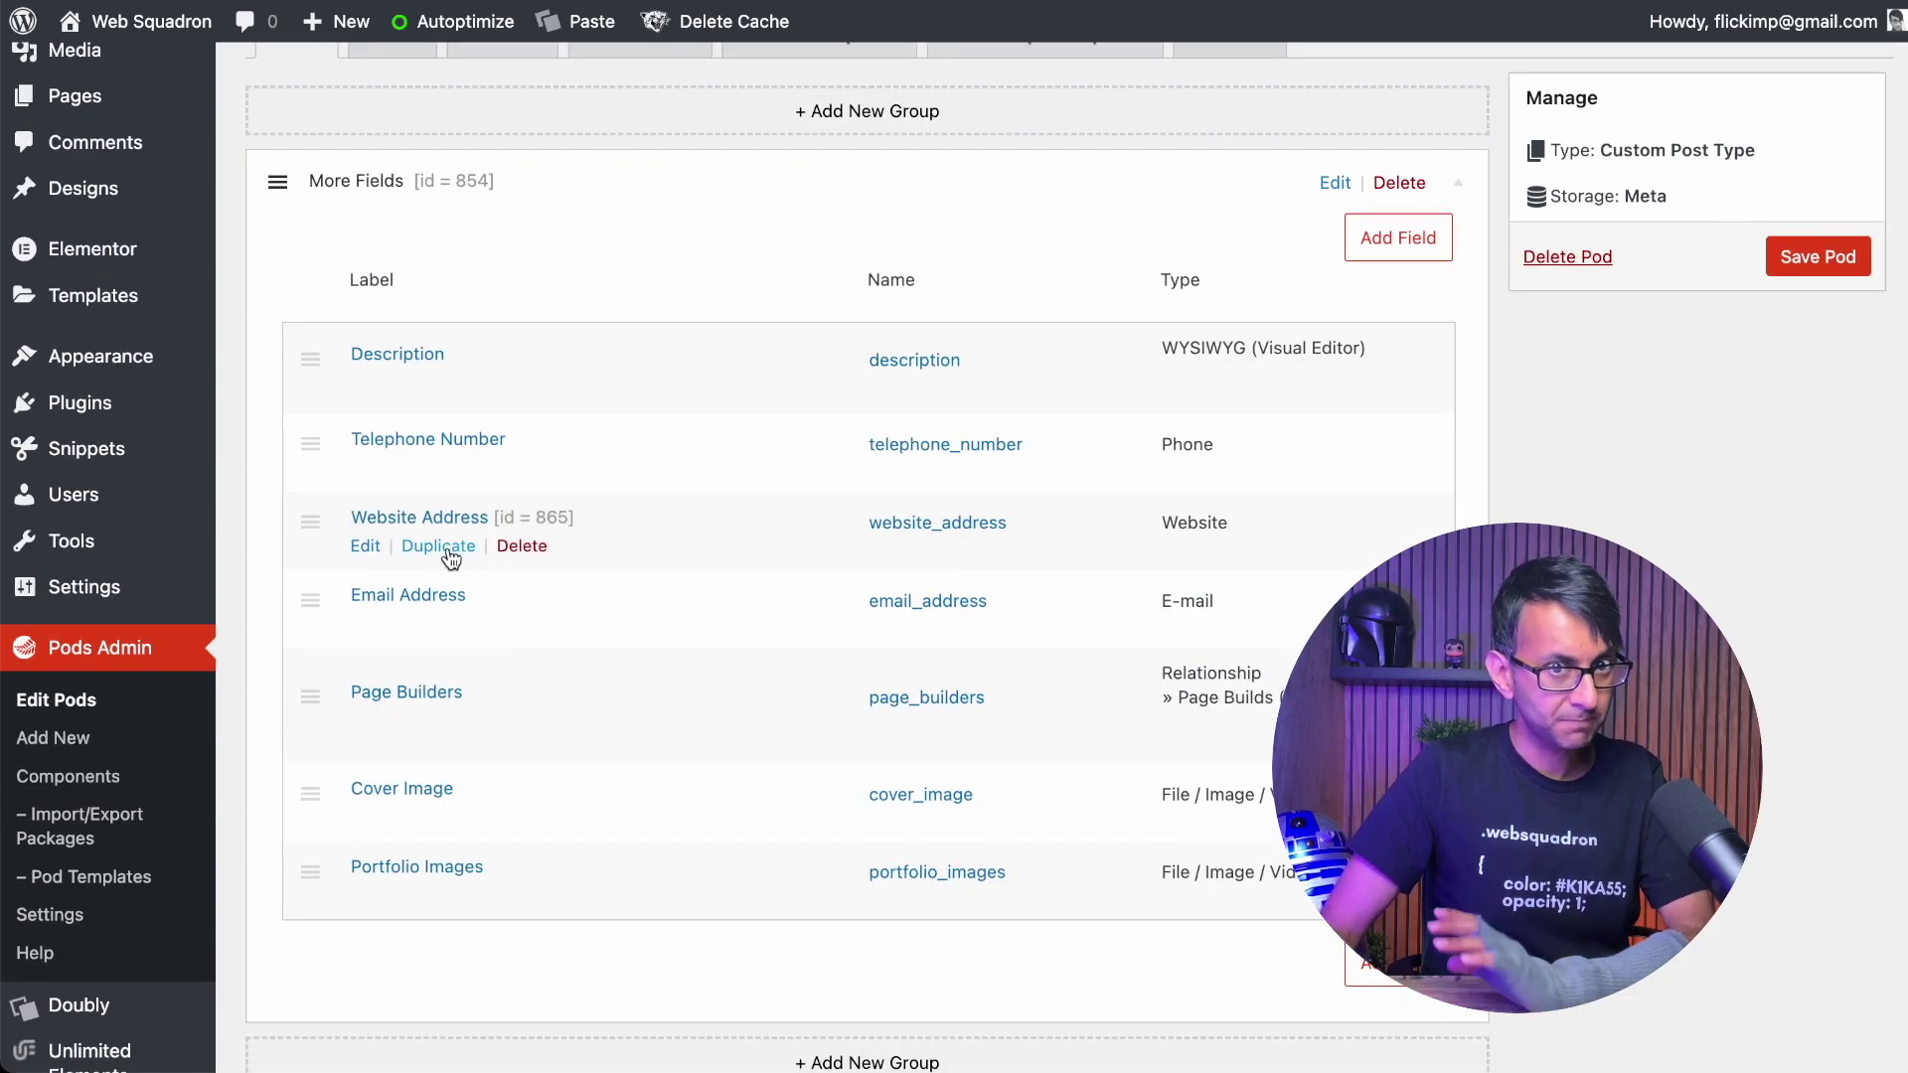
Step: Duplicate the Website Address field and change the copy's field type to Plain Text
click(447, 549)
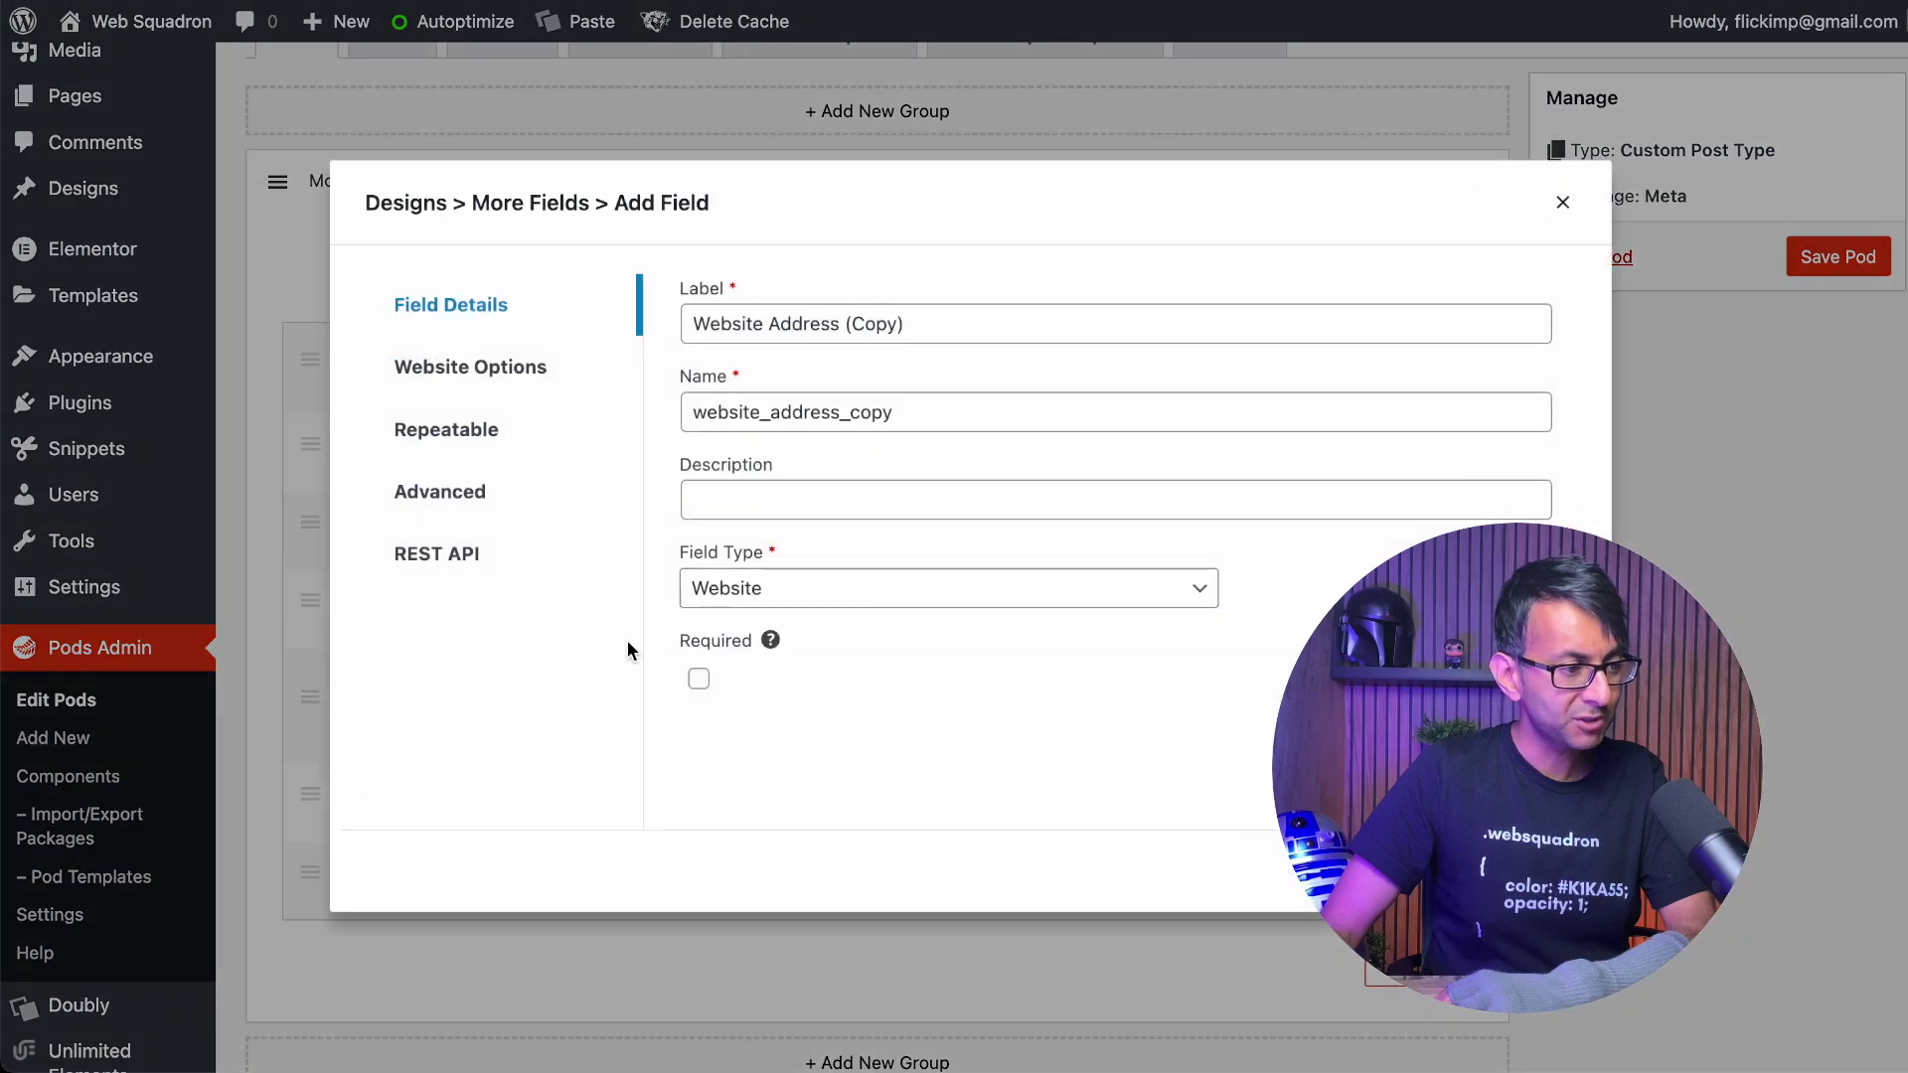
scroll(896, 608, down, 2)
click(896, 609)
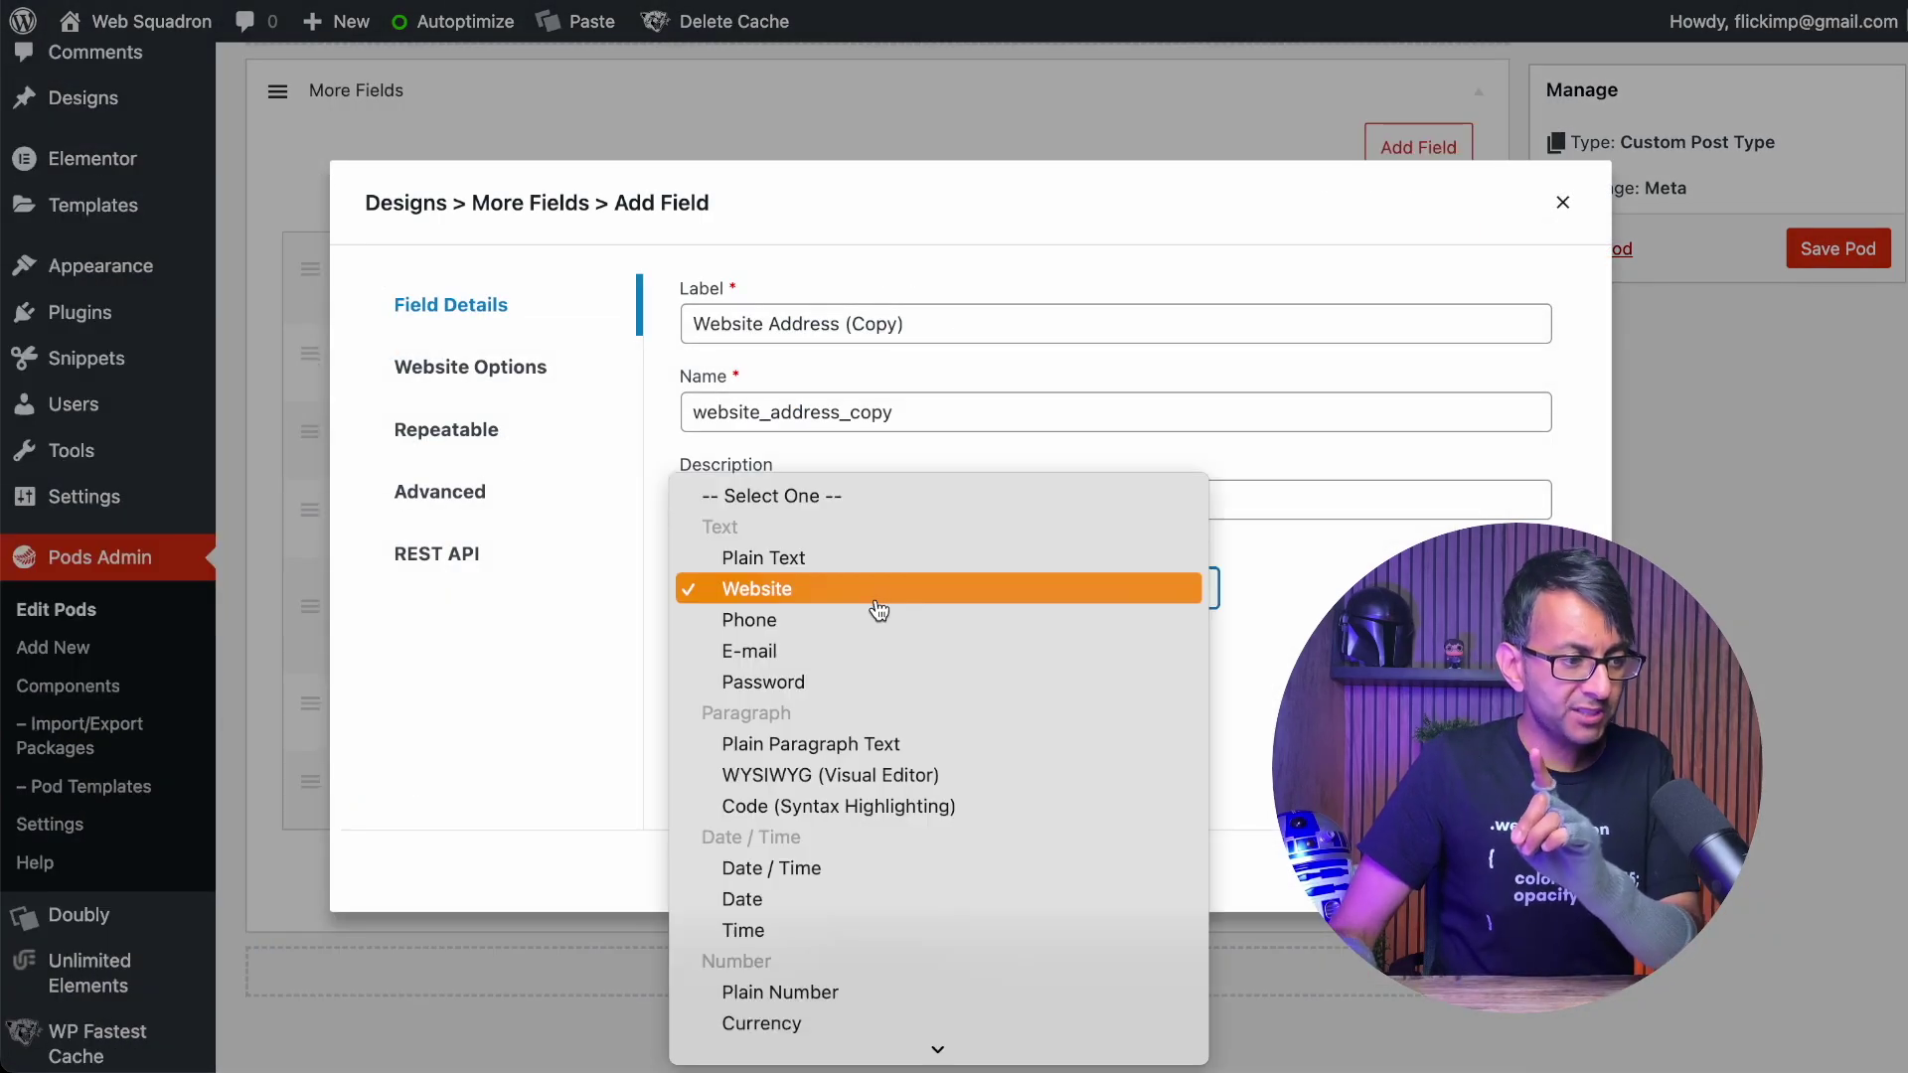
click(881, 574)
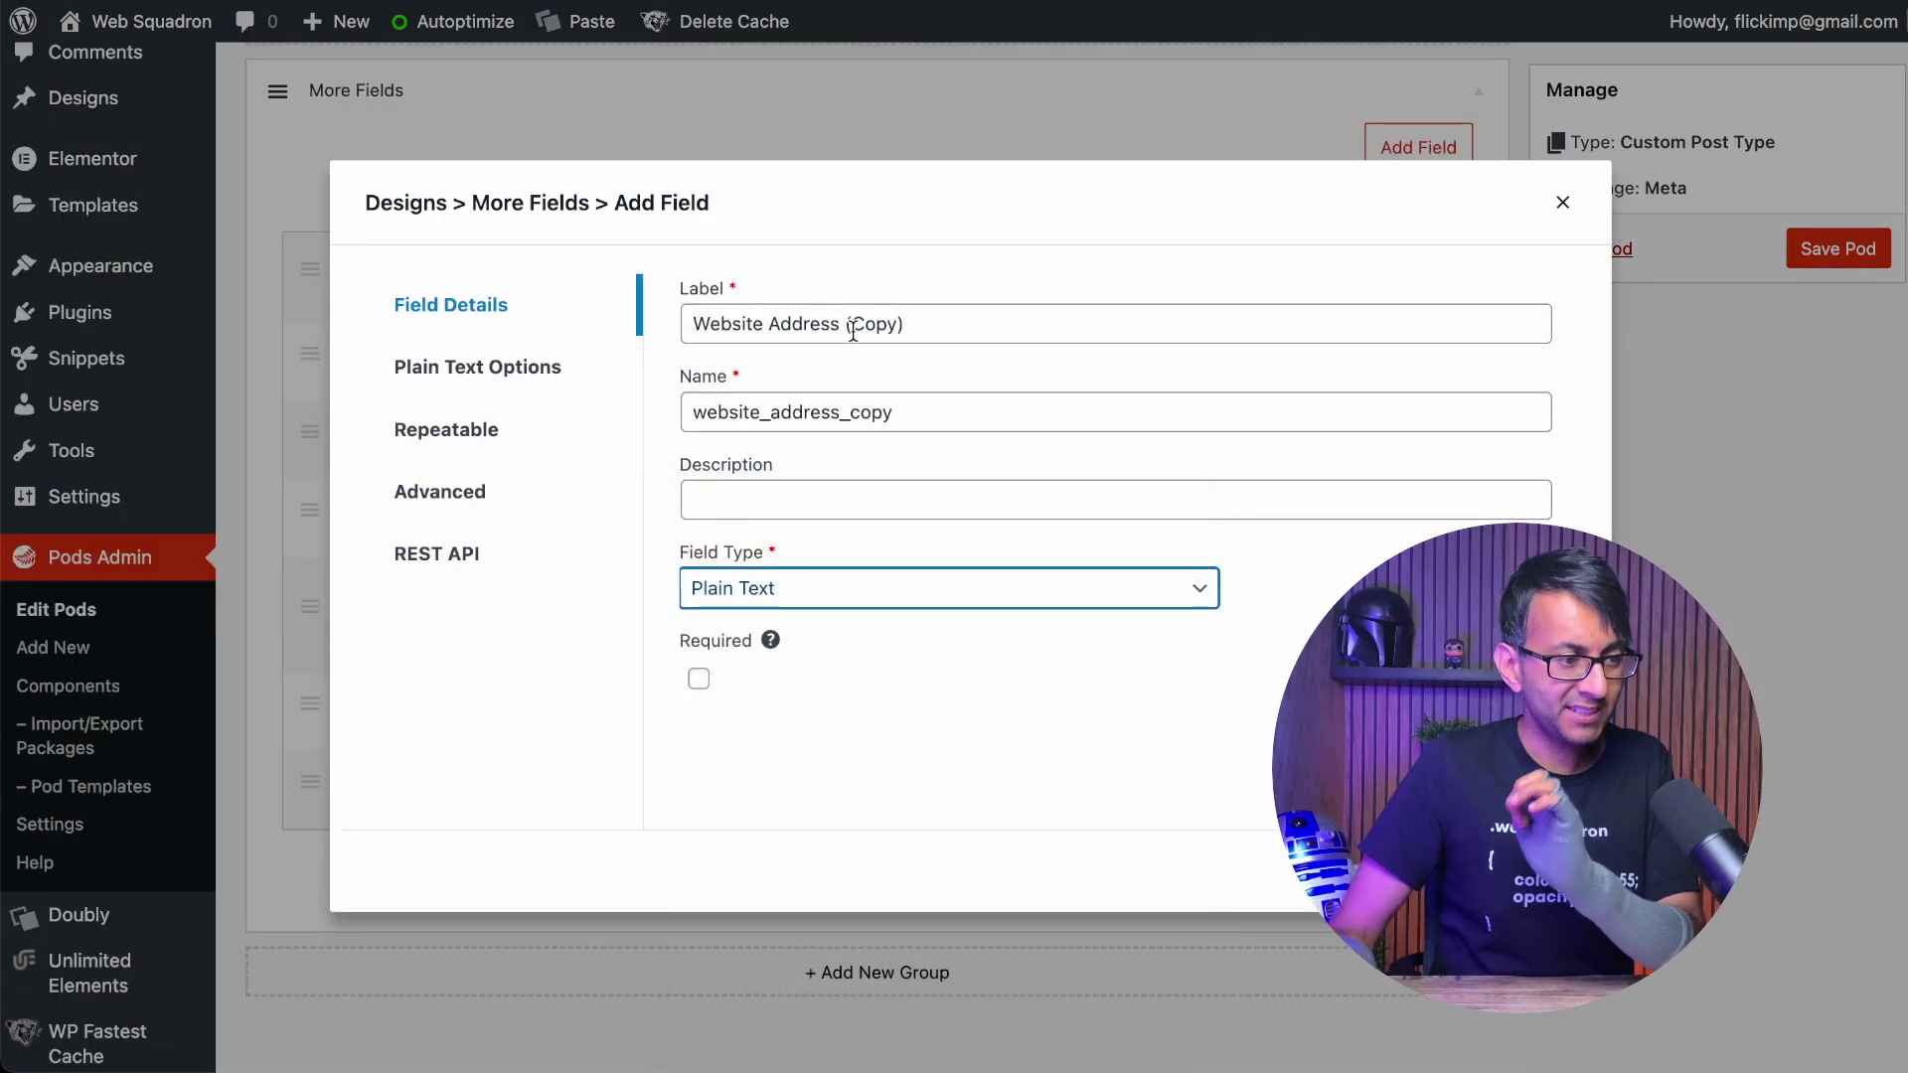
Step: Rename the copy to Website Address Label (website_address_label) and save it to the pod
double_click(884, 314)
click(941, 314)
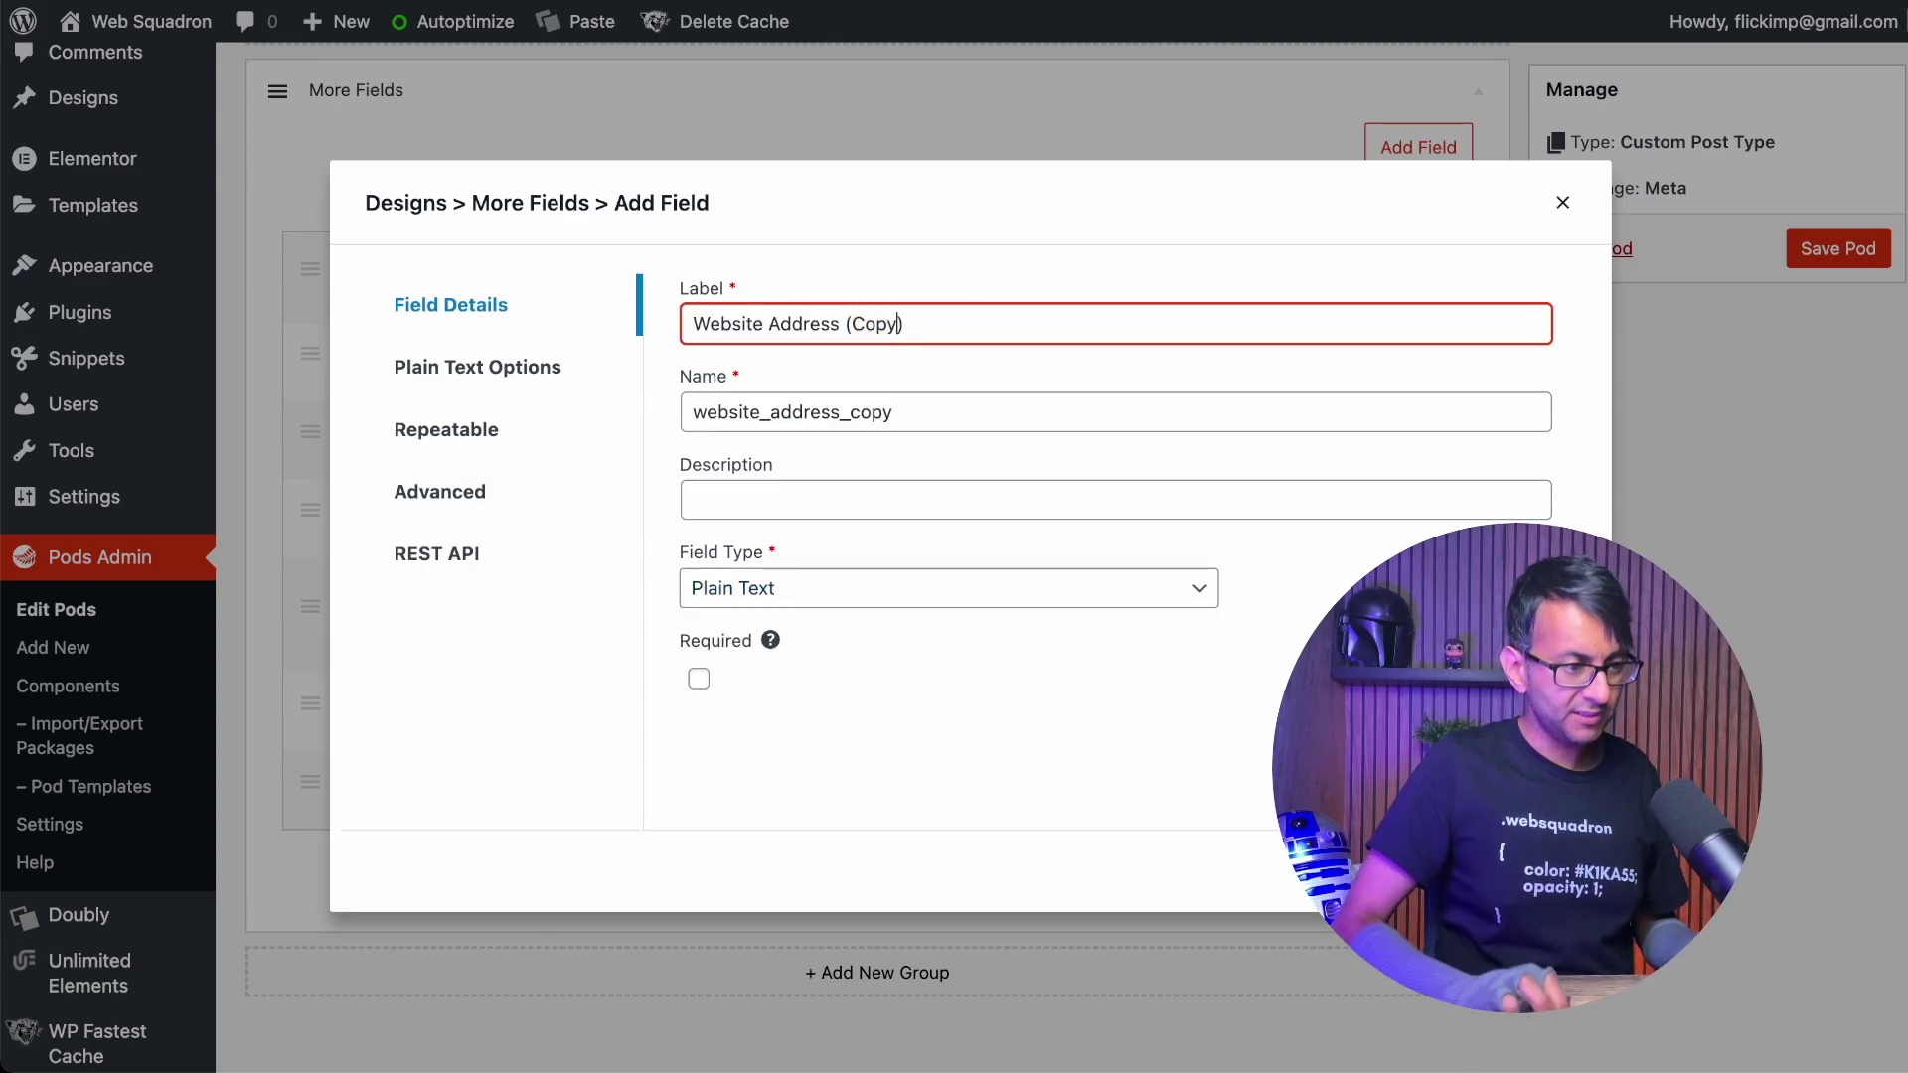
key(BackSpace)
key(BackSpace)
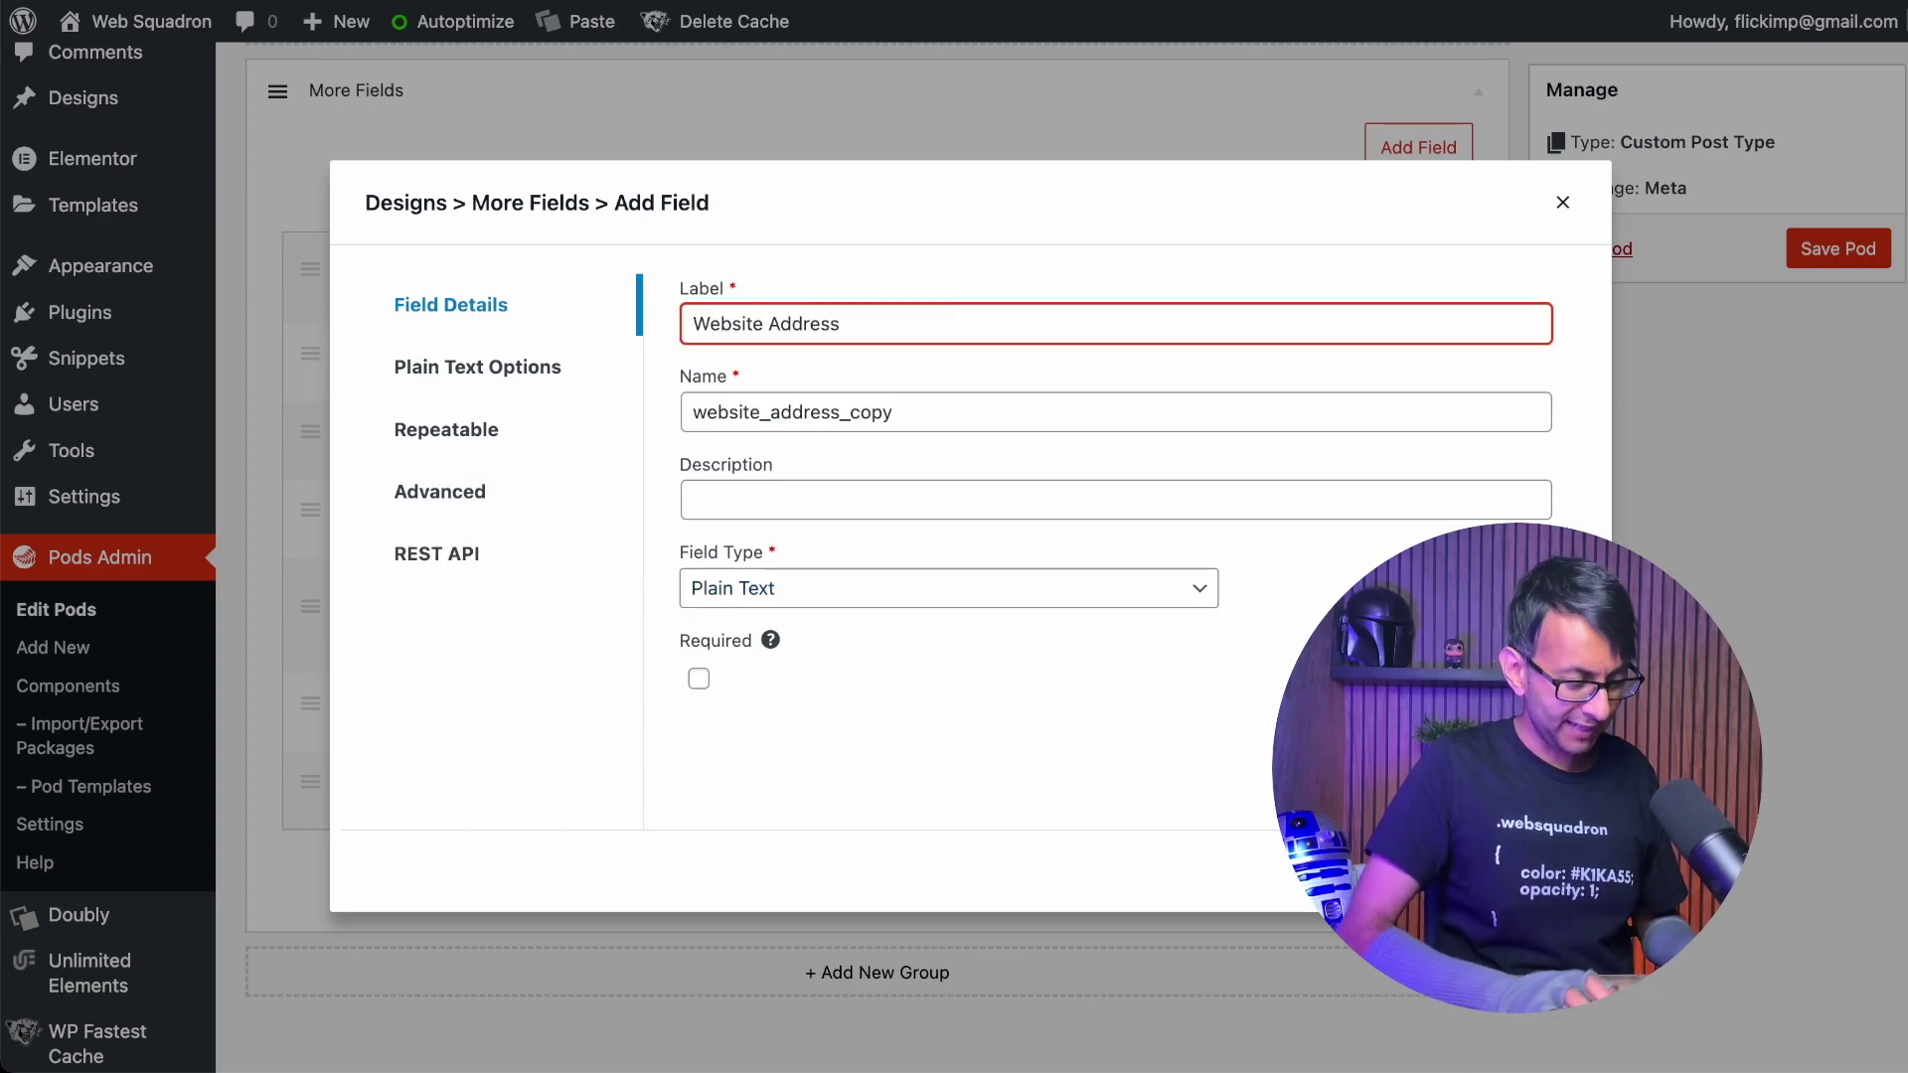
text(Label)
click(928, 413)
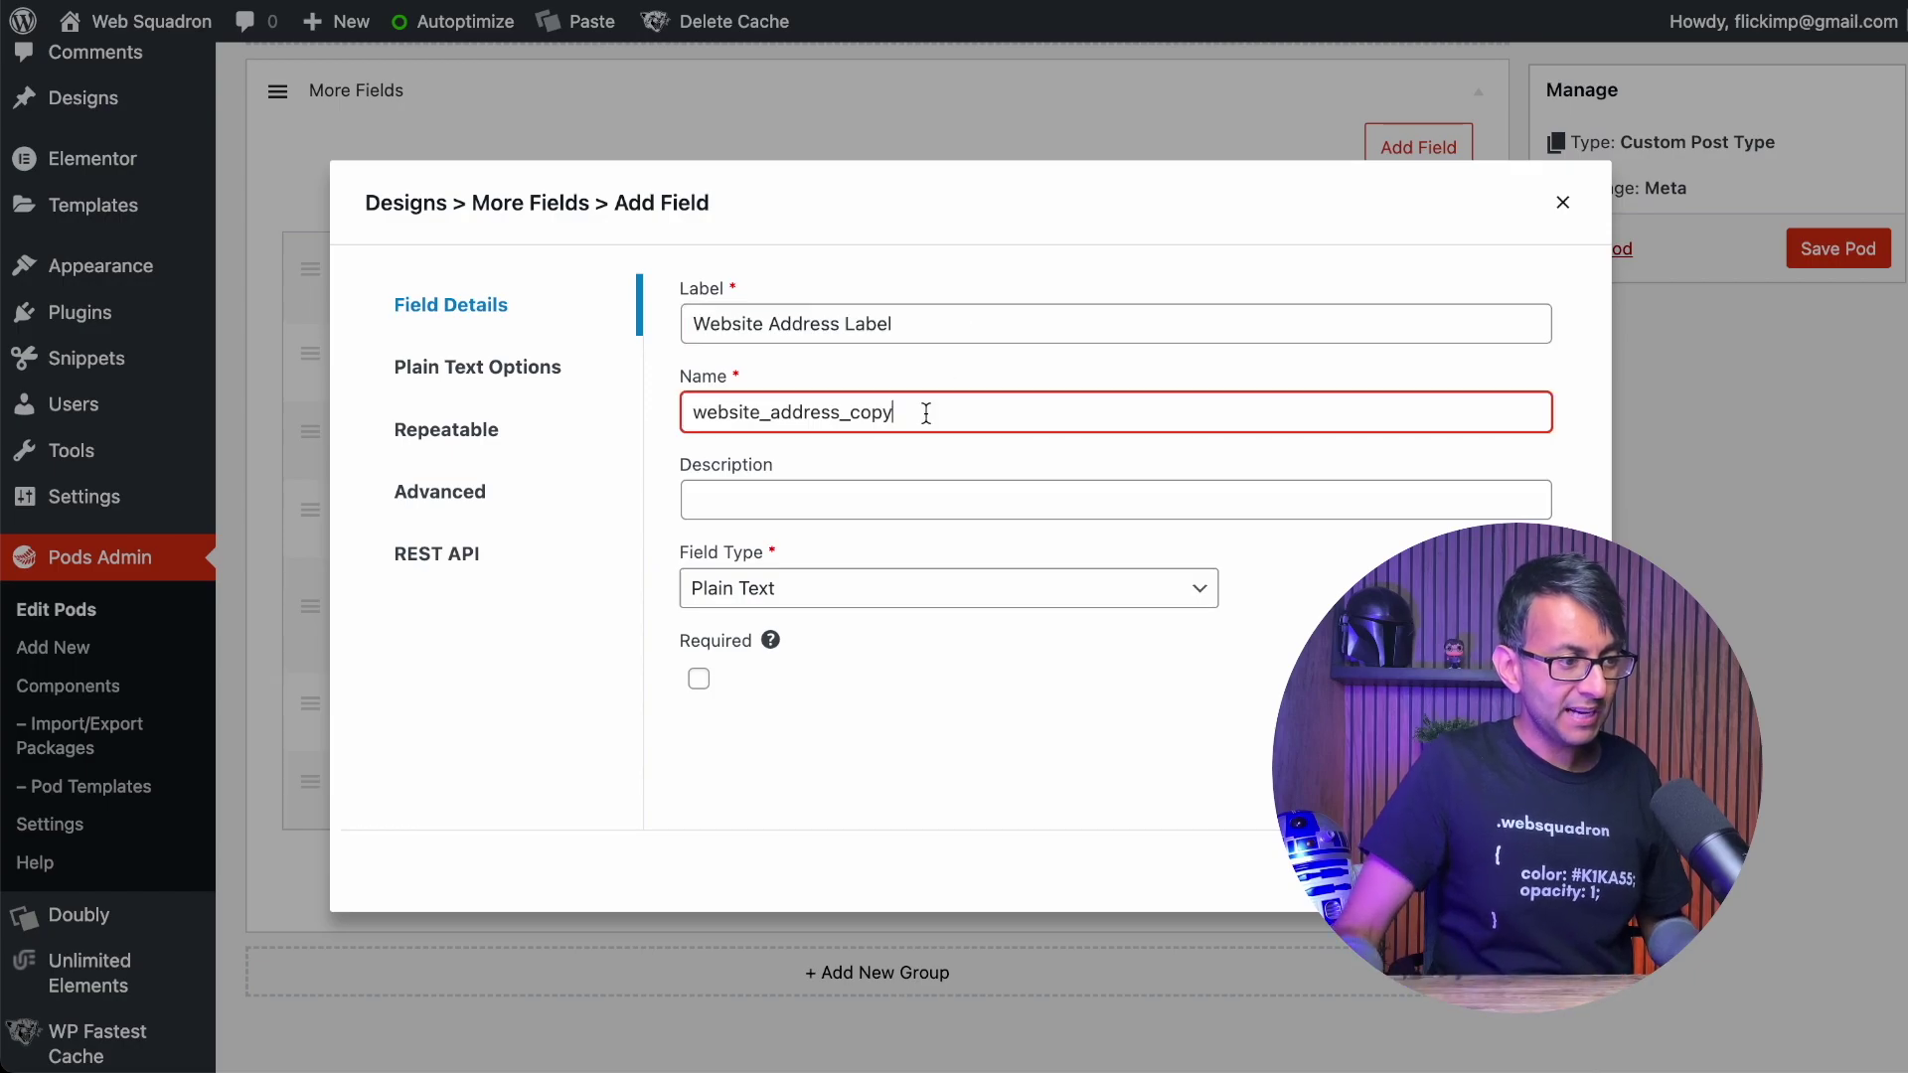
key(BackSpace)
key(BackSpace)
text(l)
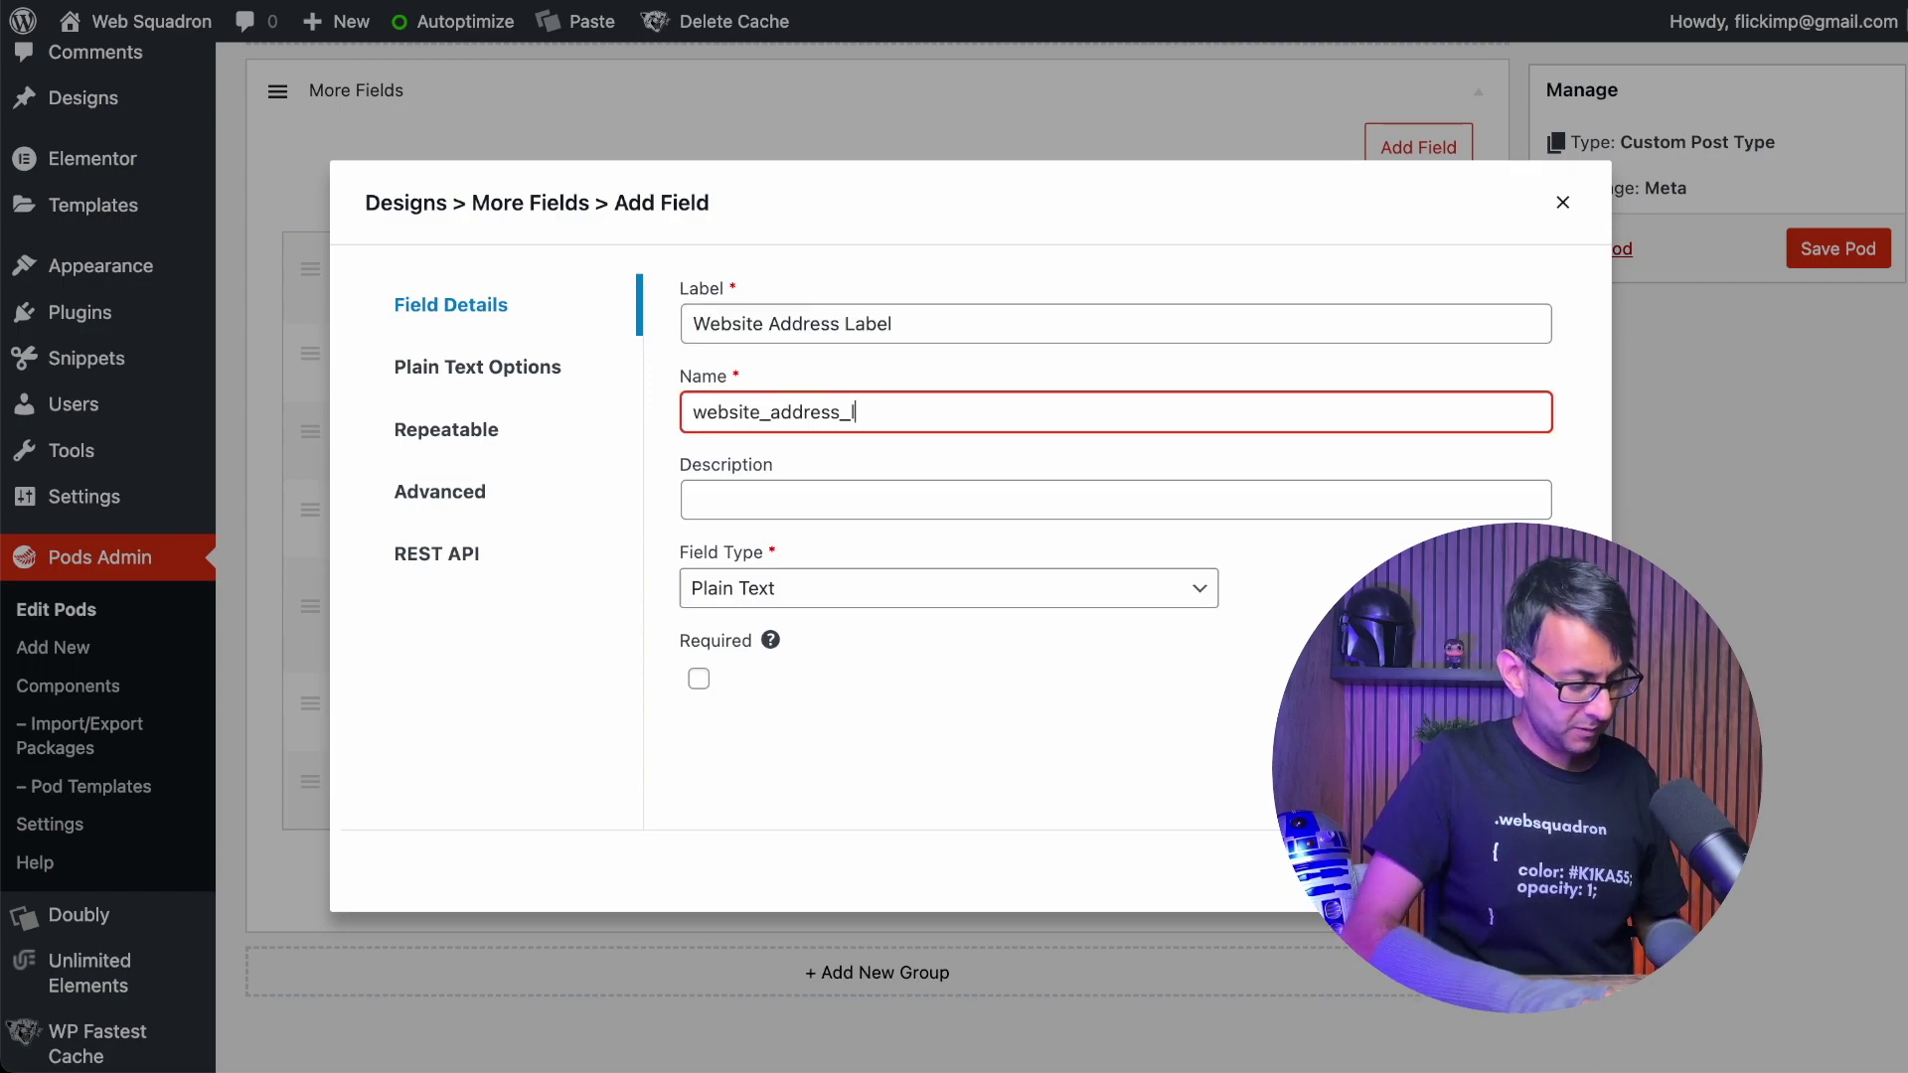
text(abel)
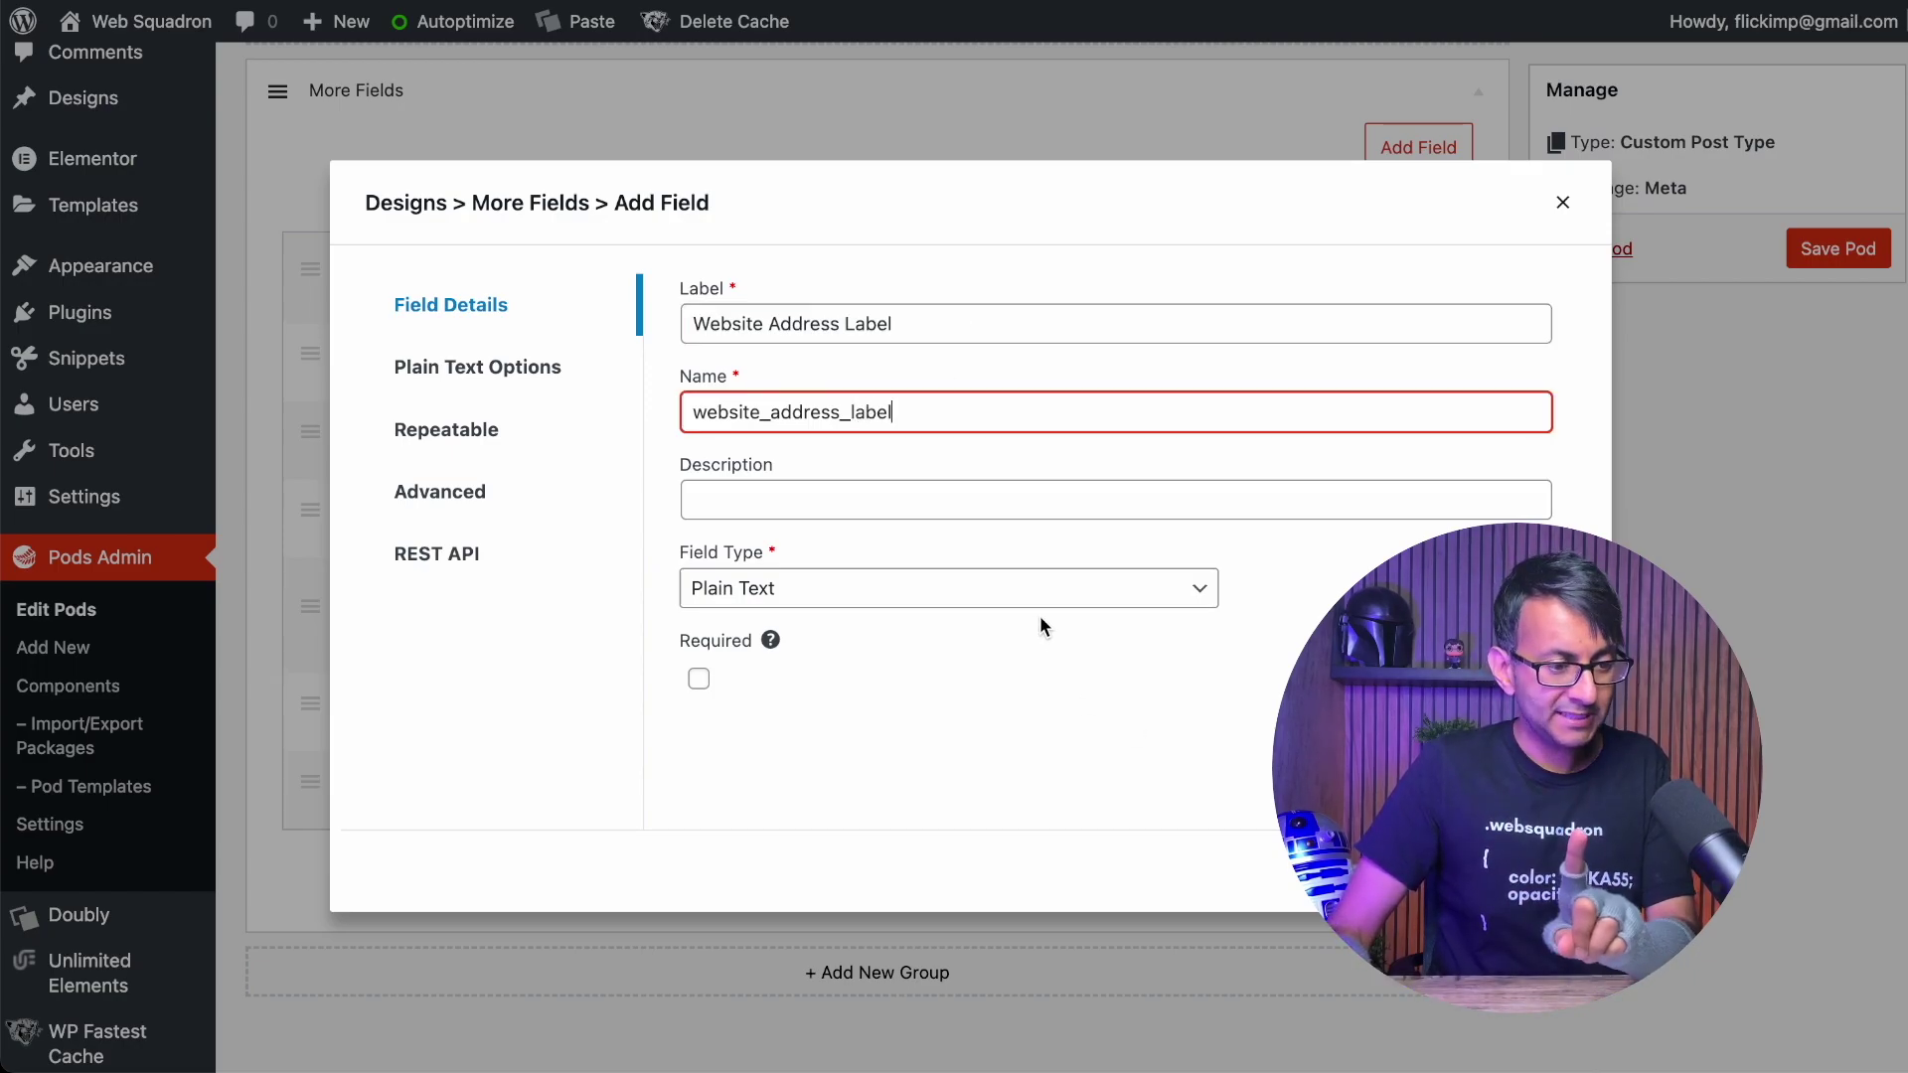
click(1284, 865)
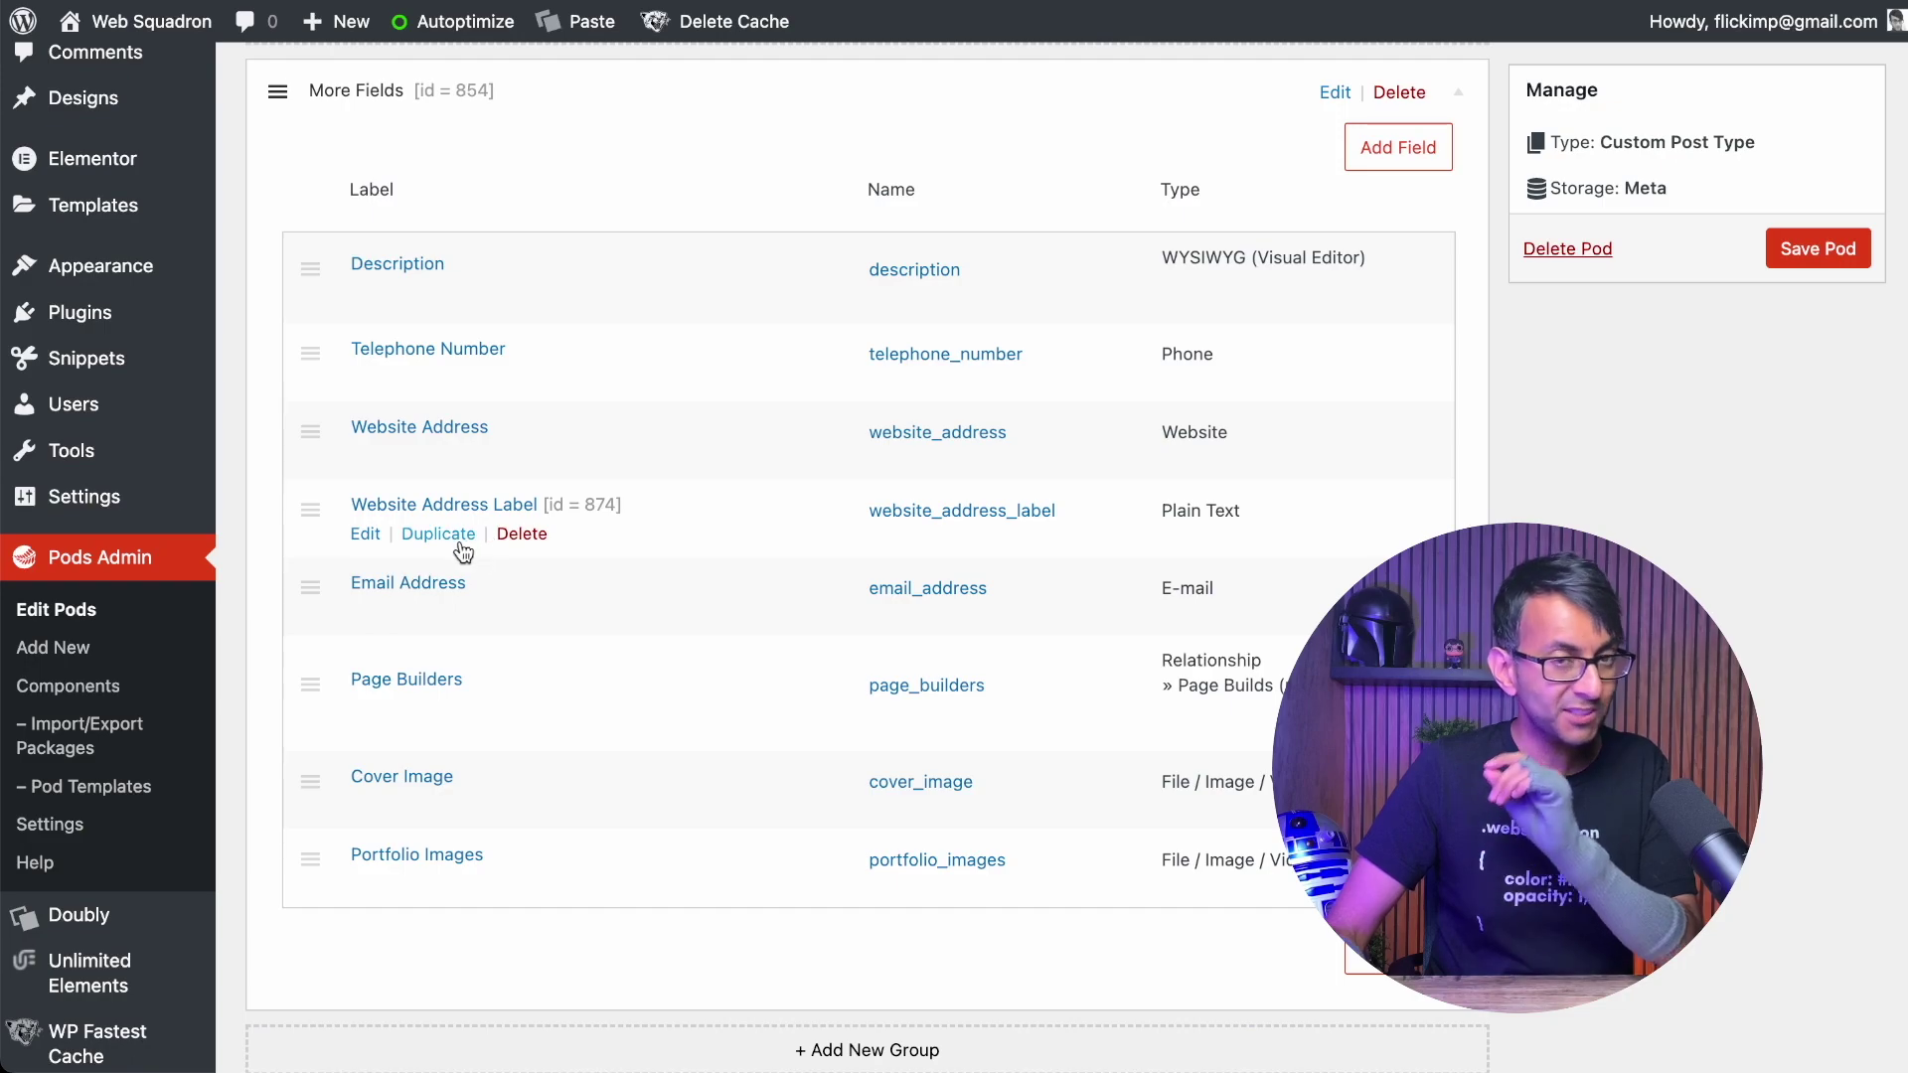
click(438, 535)
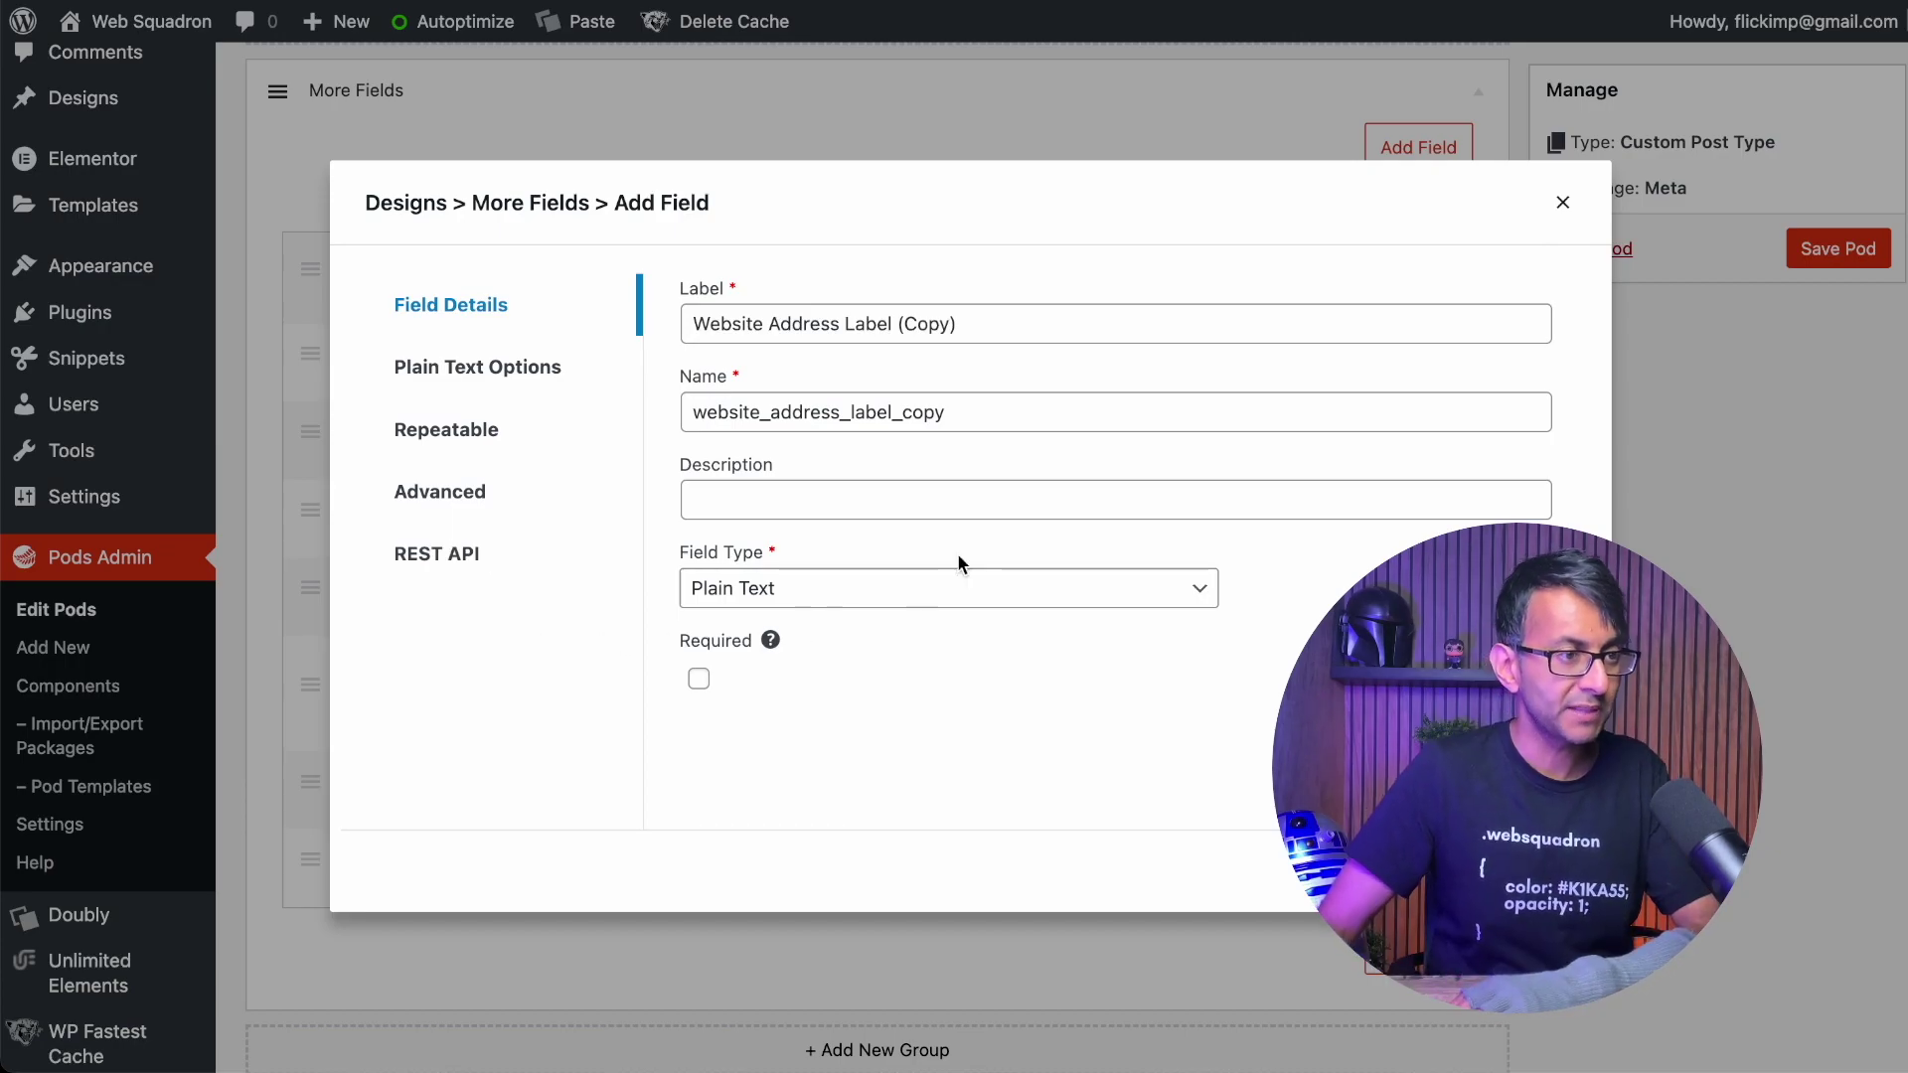
Step: Make the duplicate a WYSIWYG (Visual Editor) field named Website Address Text (website_address_text) and add it
click(931, 589)
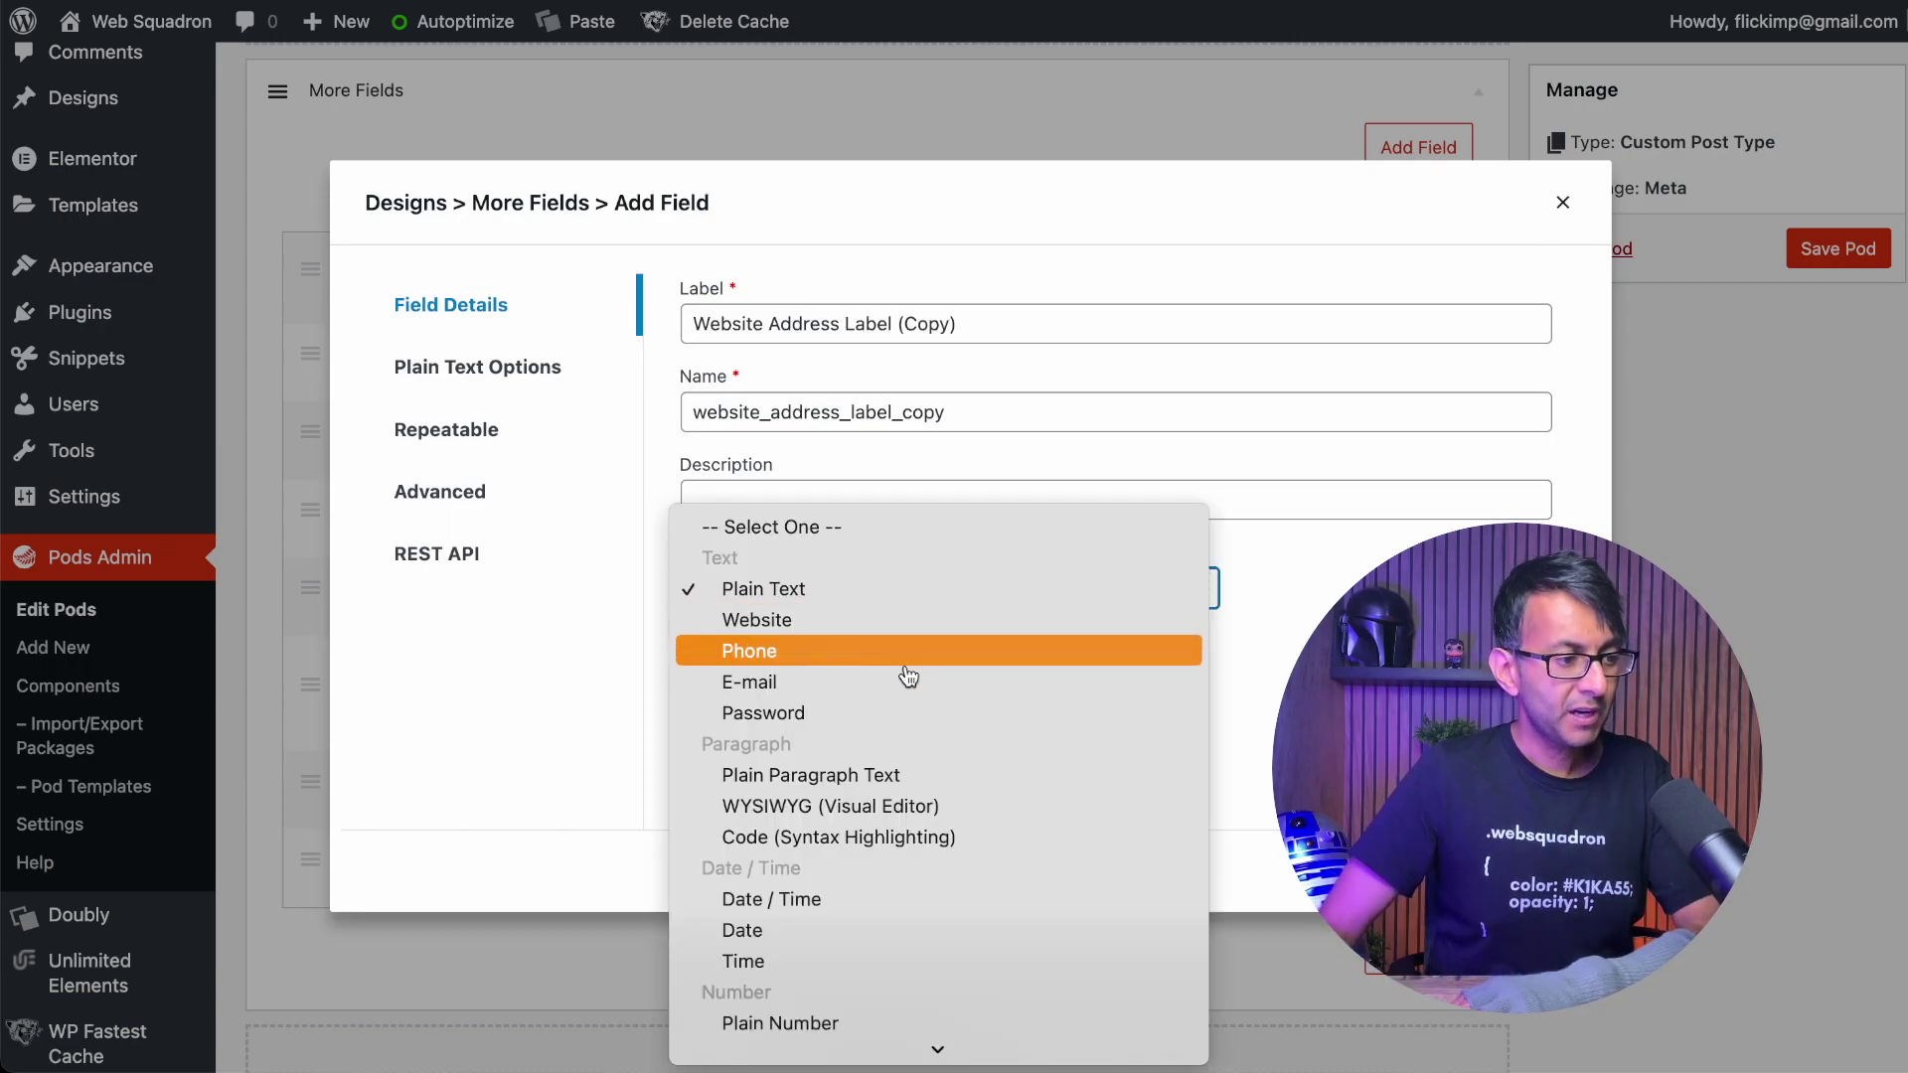
click(924, 819)
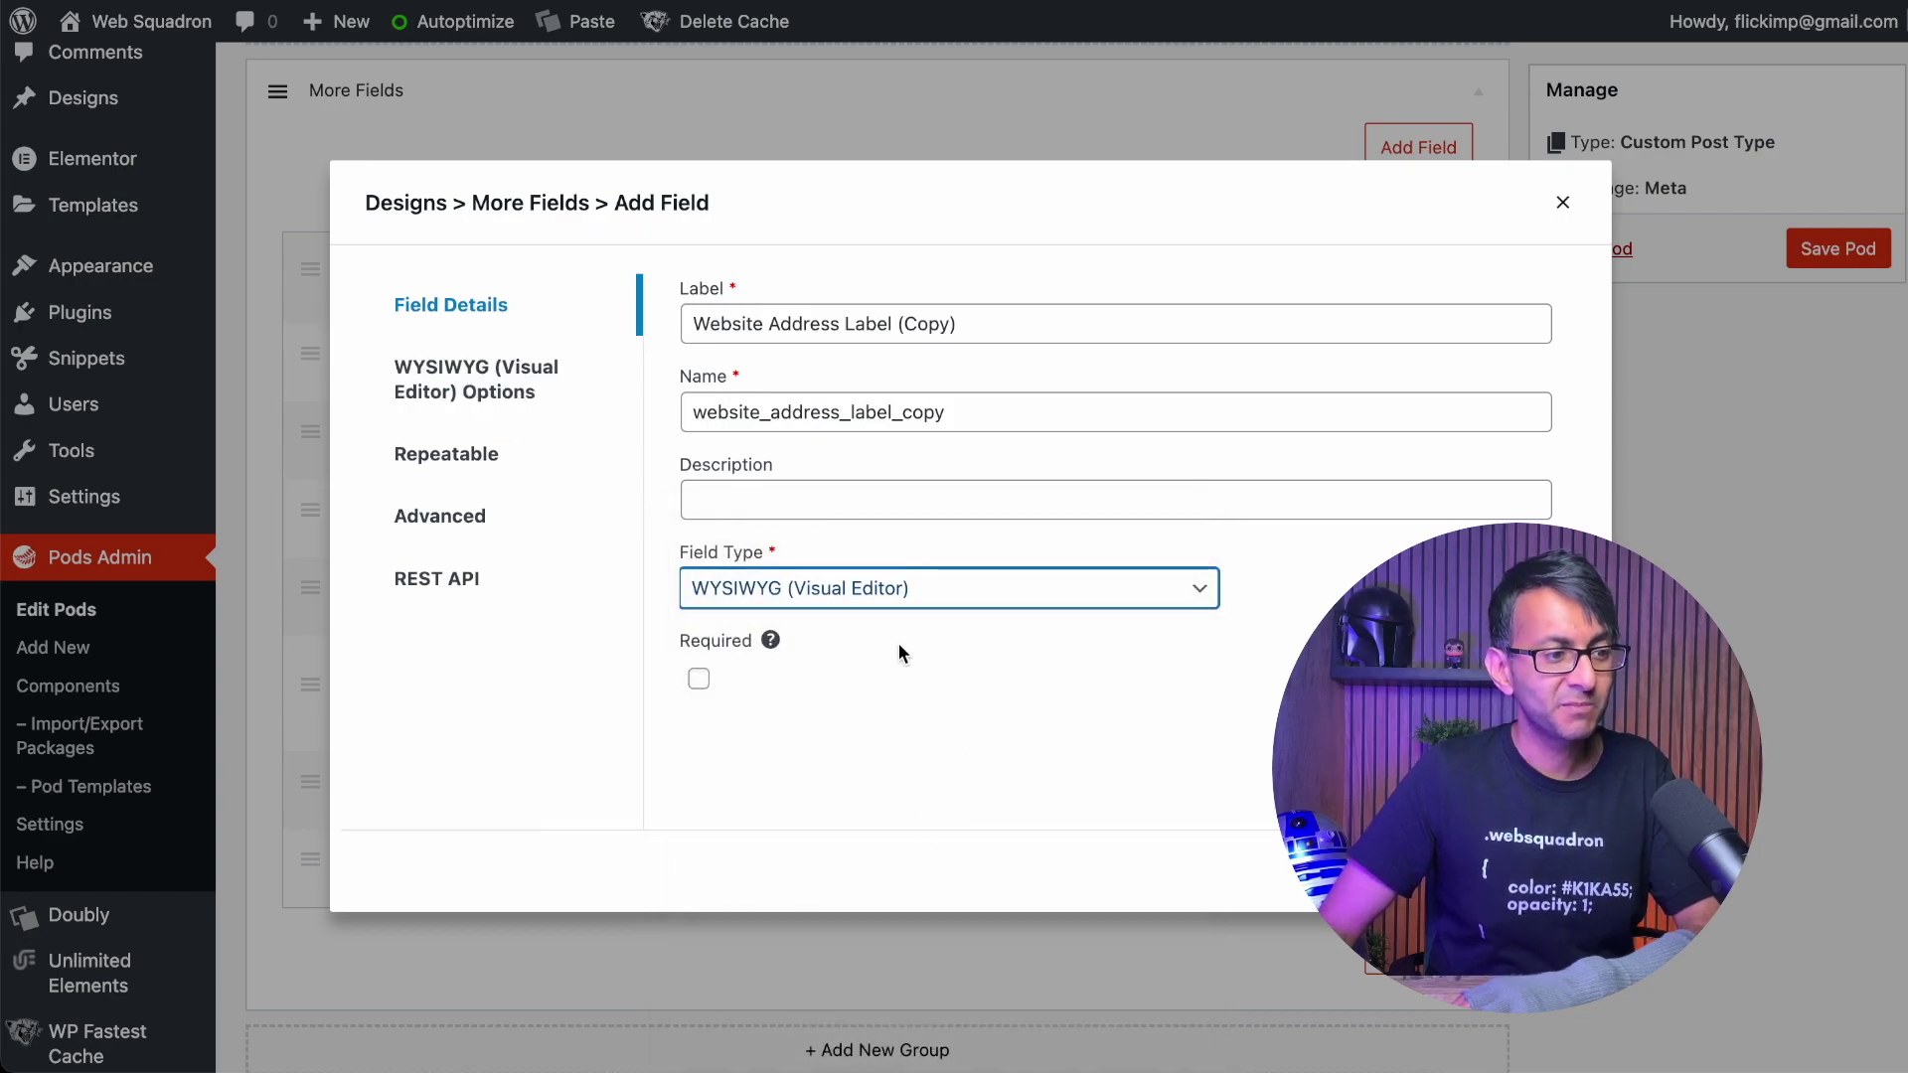
drag(975, 319, 845, 315)
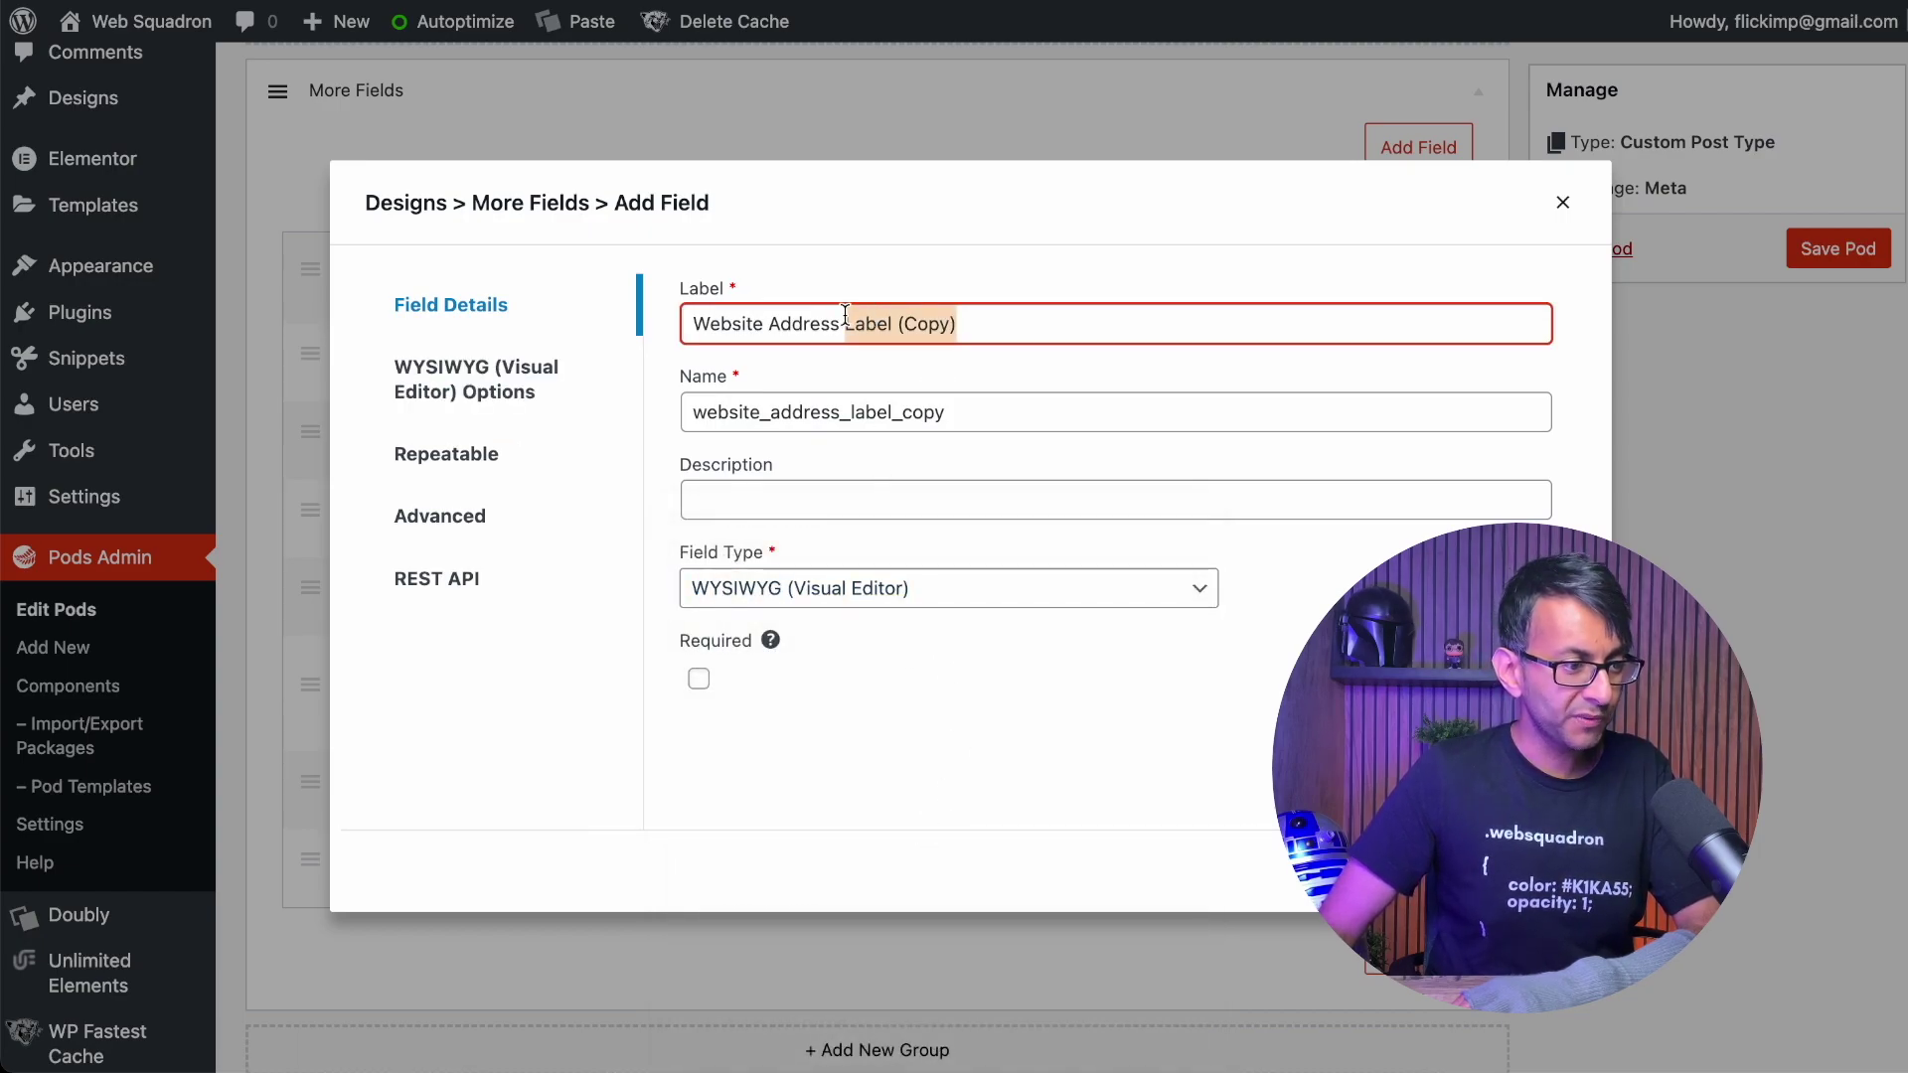
text(Text)
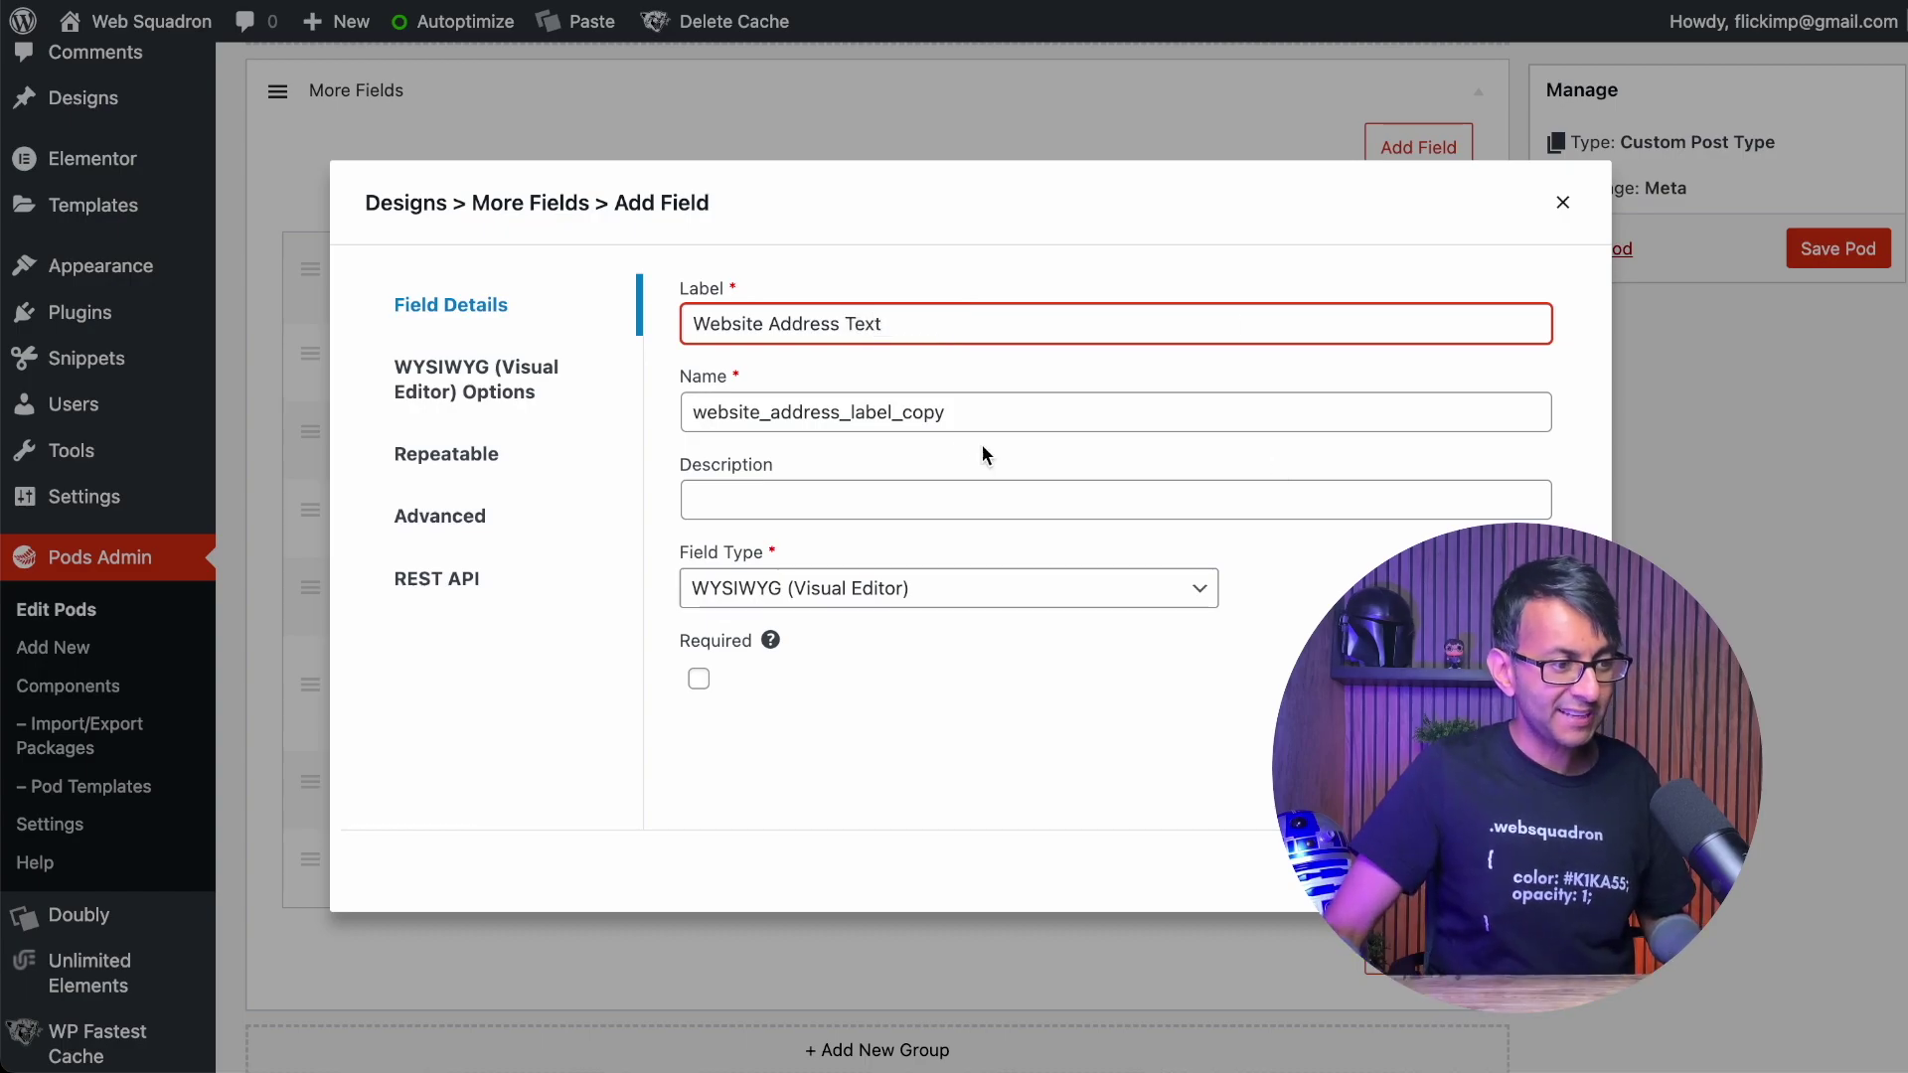
drag(971, 416, 856, 415)
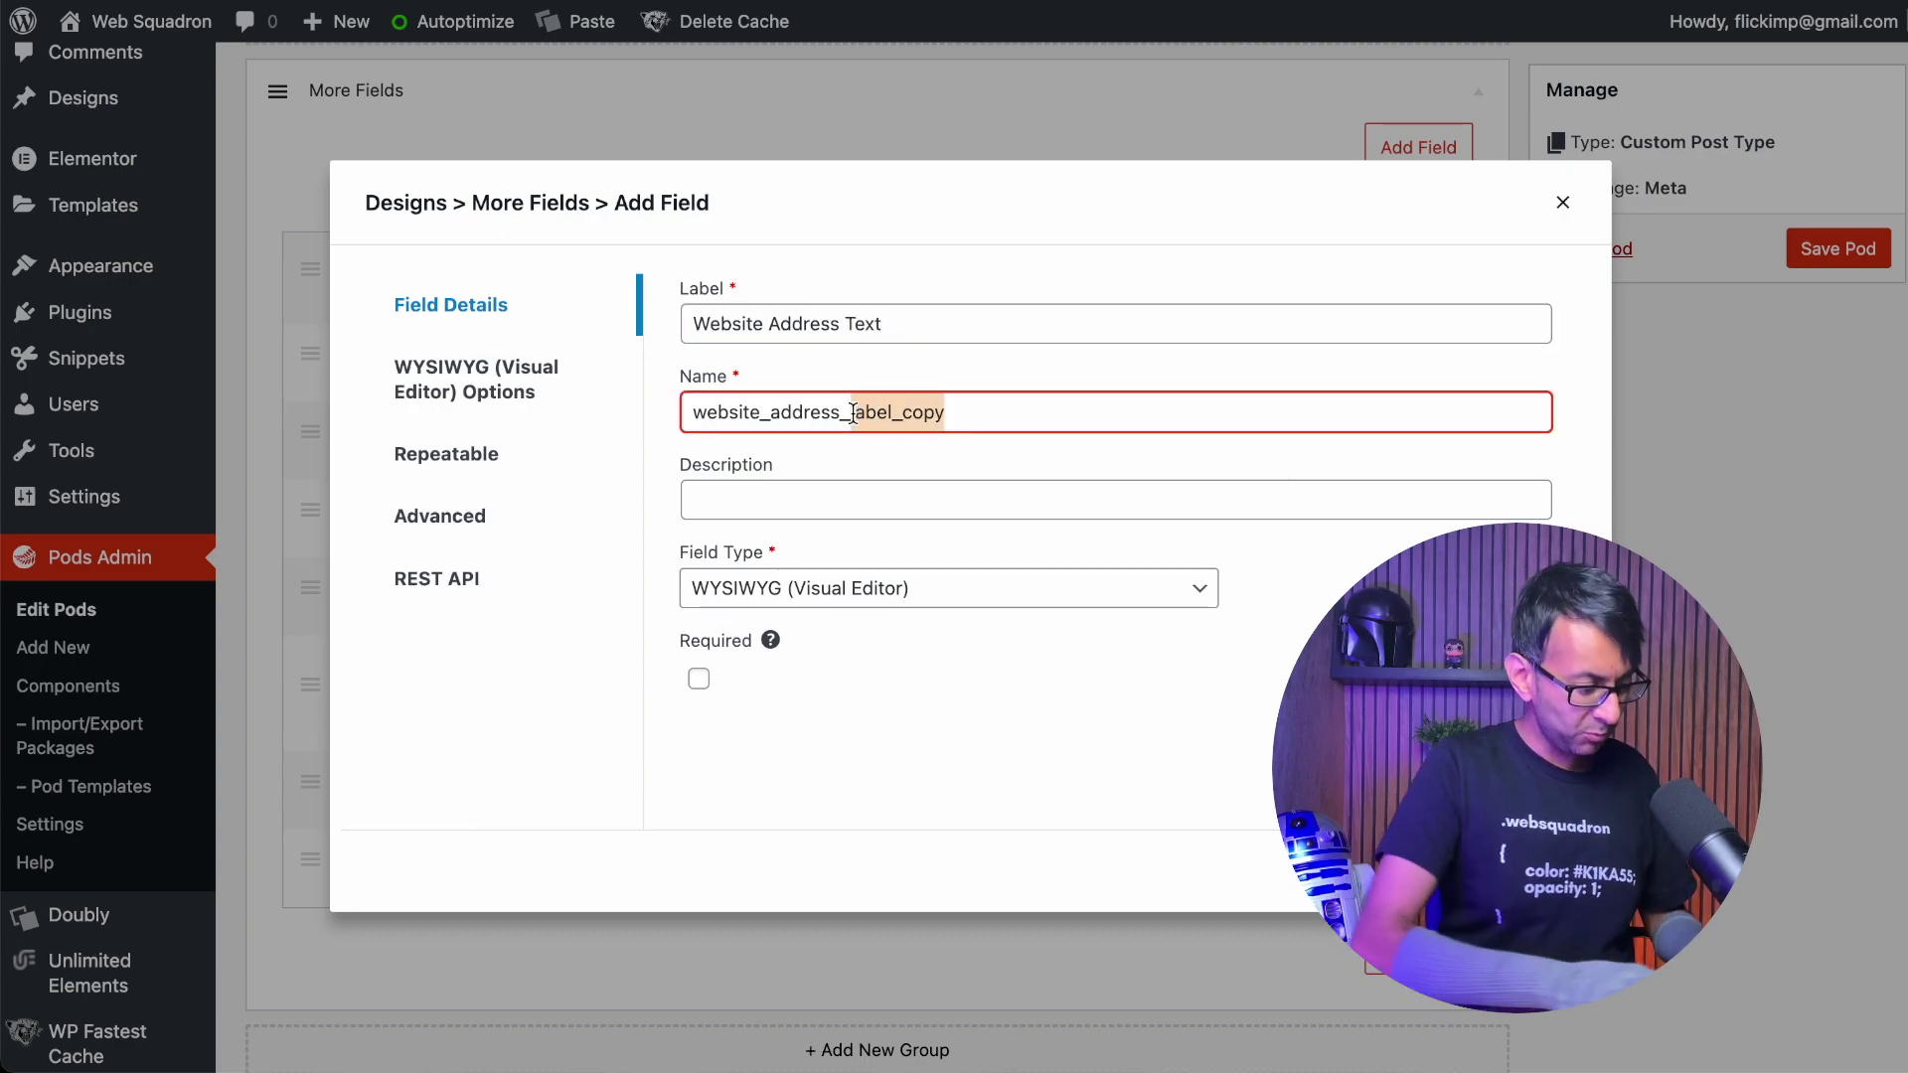
text(text)
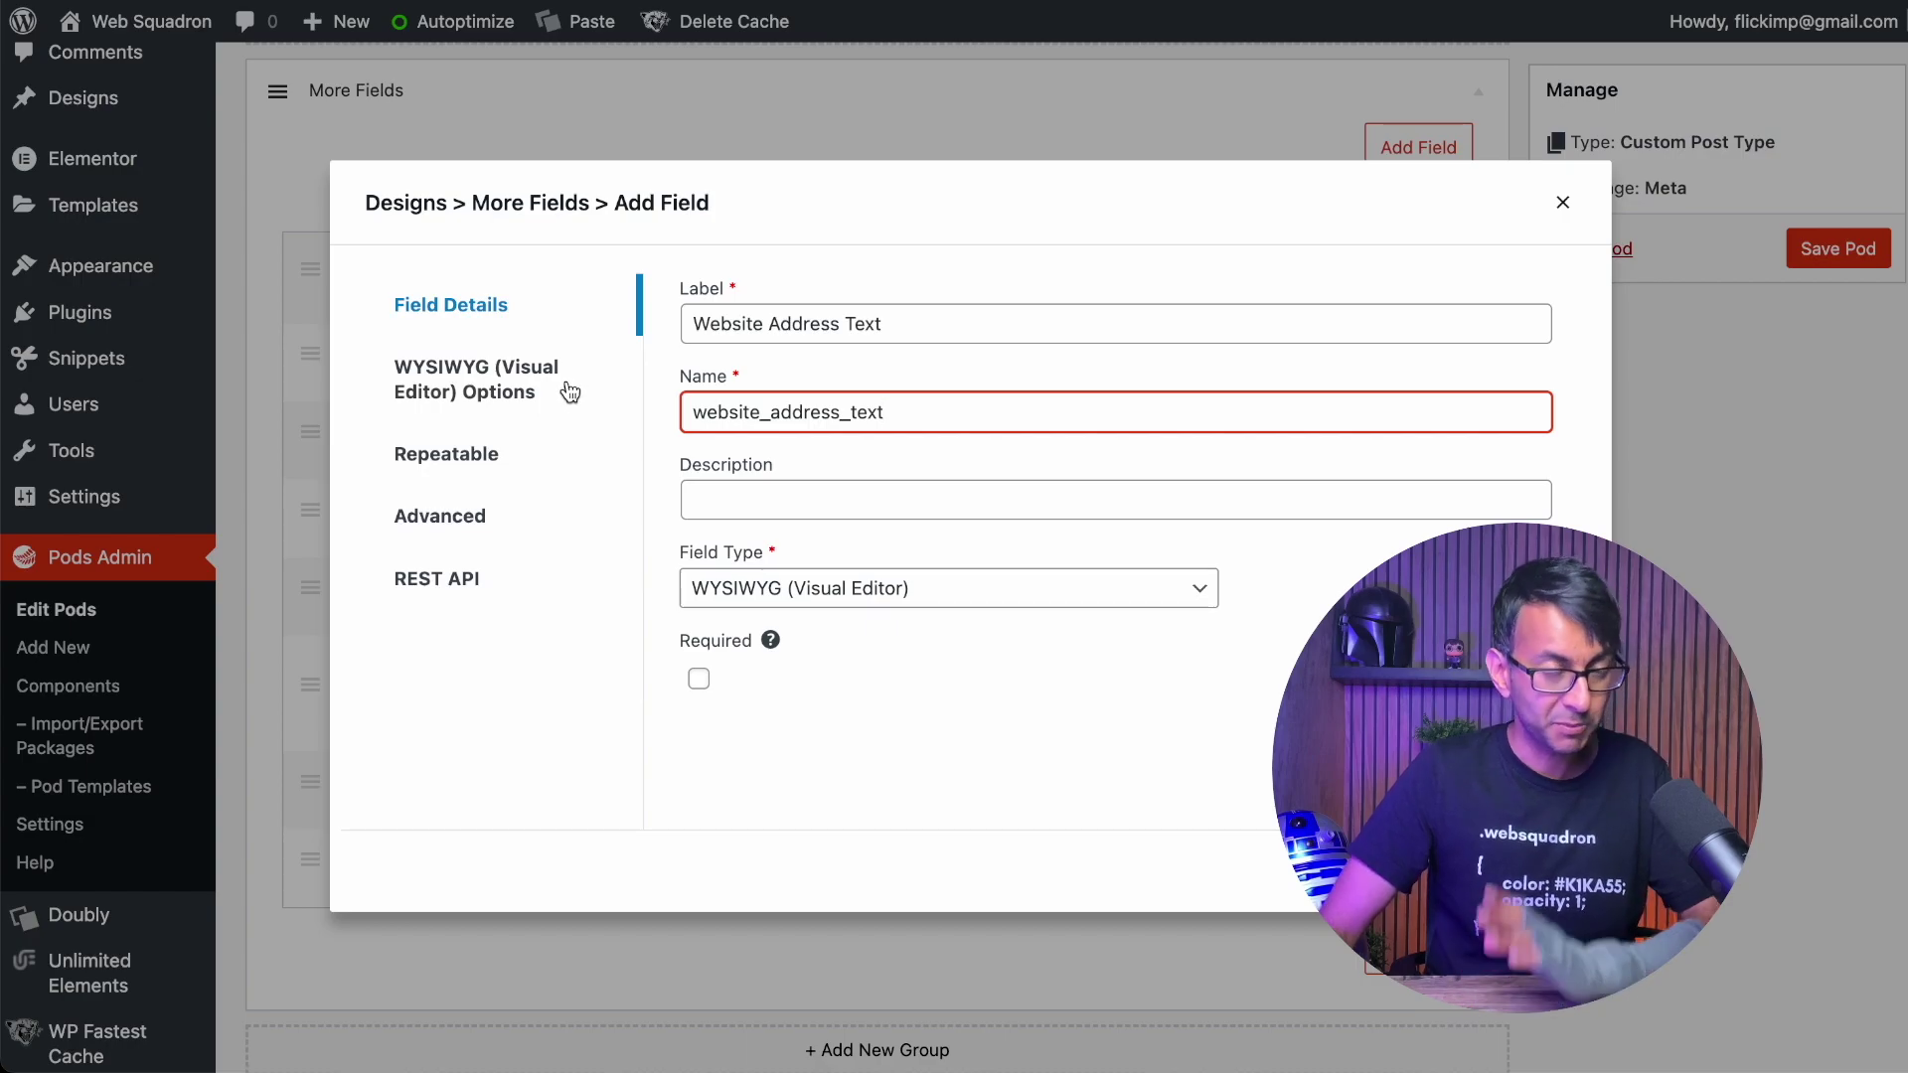
key(Return)
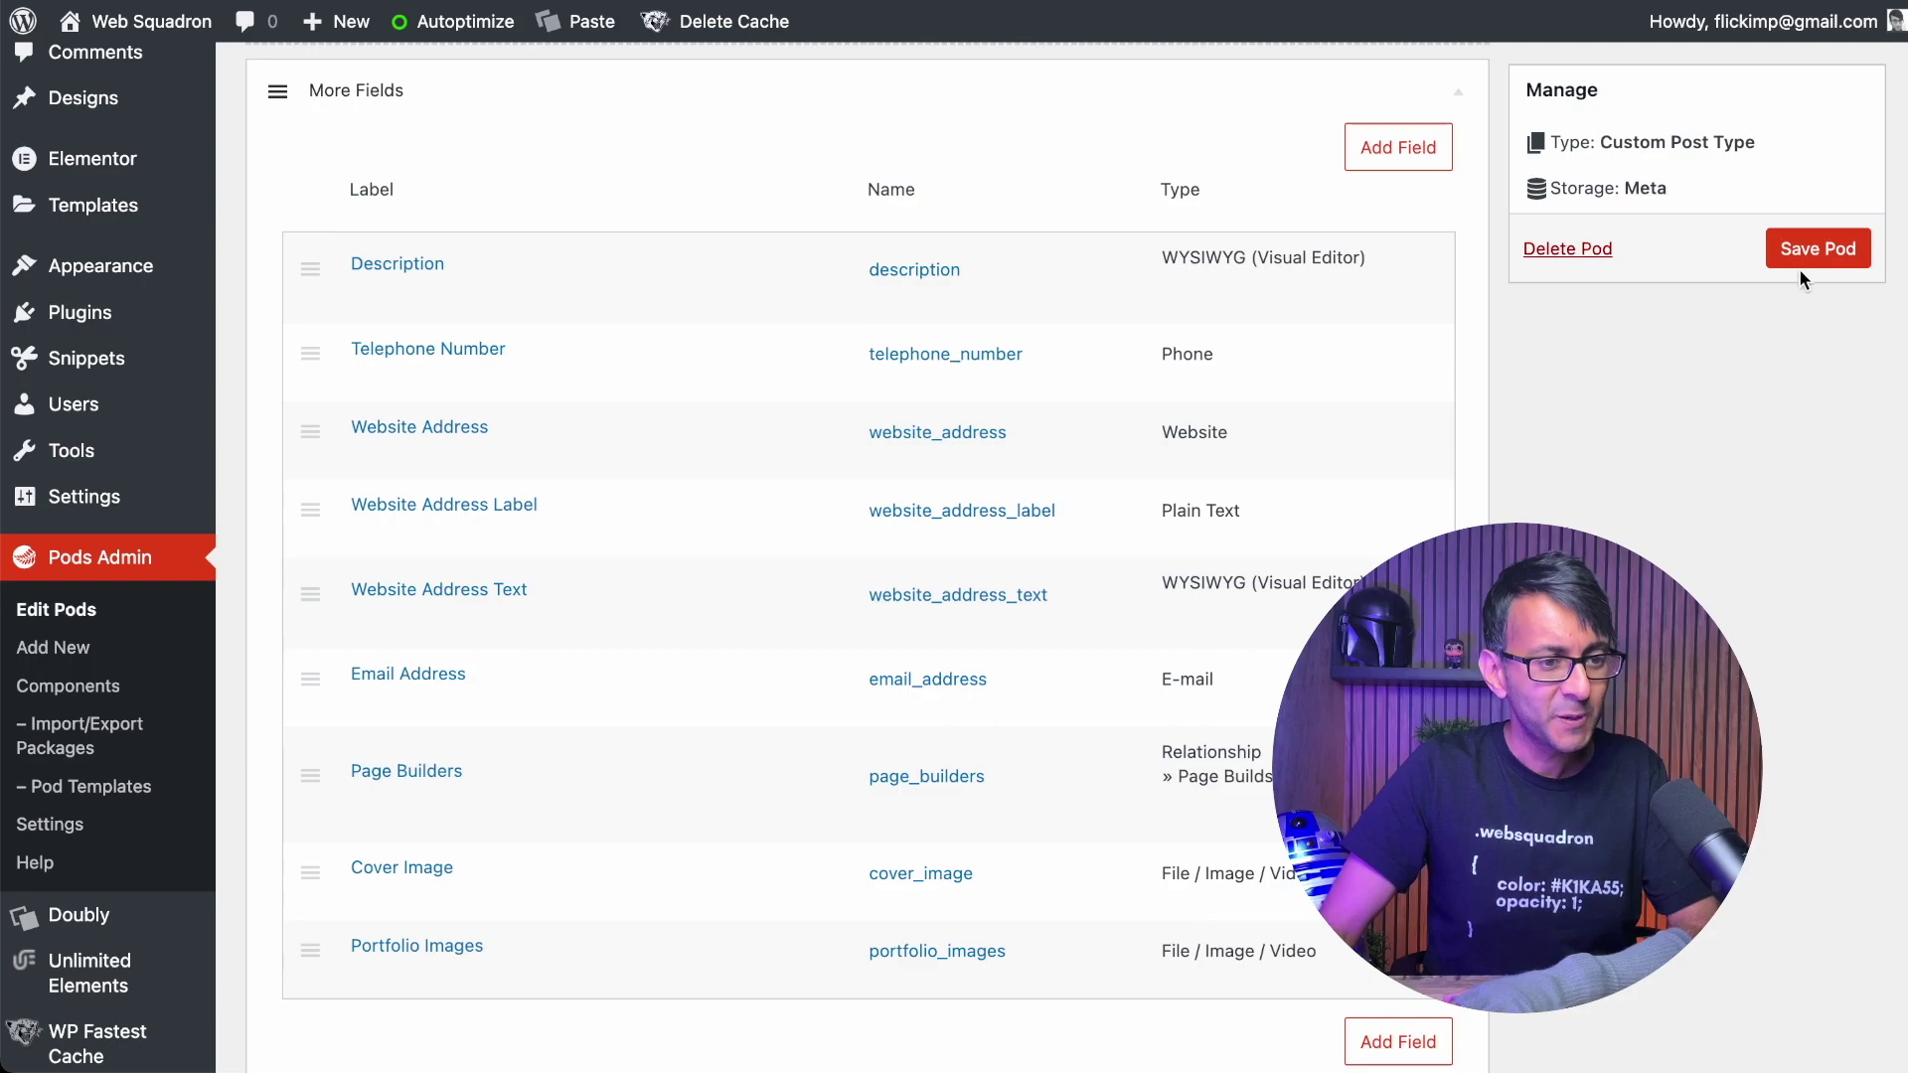
Step: Save the Designs pod and open the existing design entry for editing
click(1825, 249)
mouse_move(149, 326)
click(283, 326)
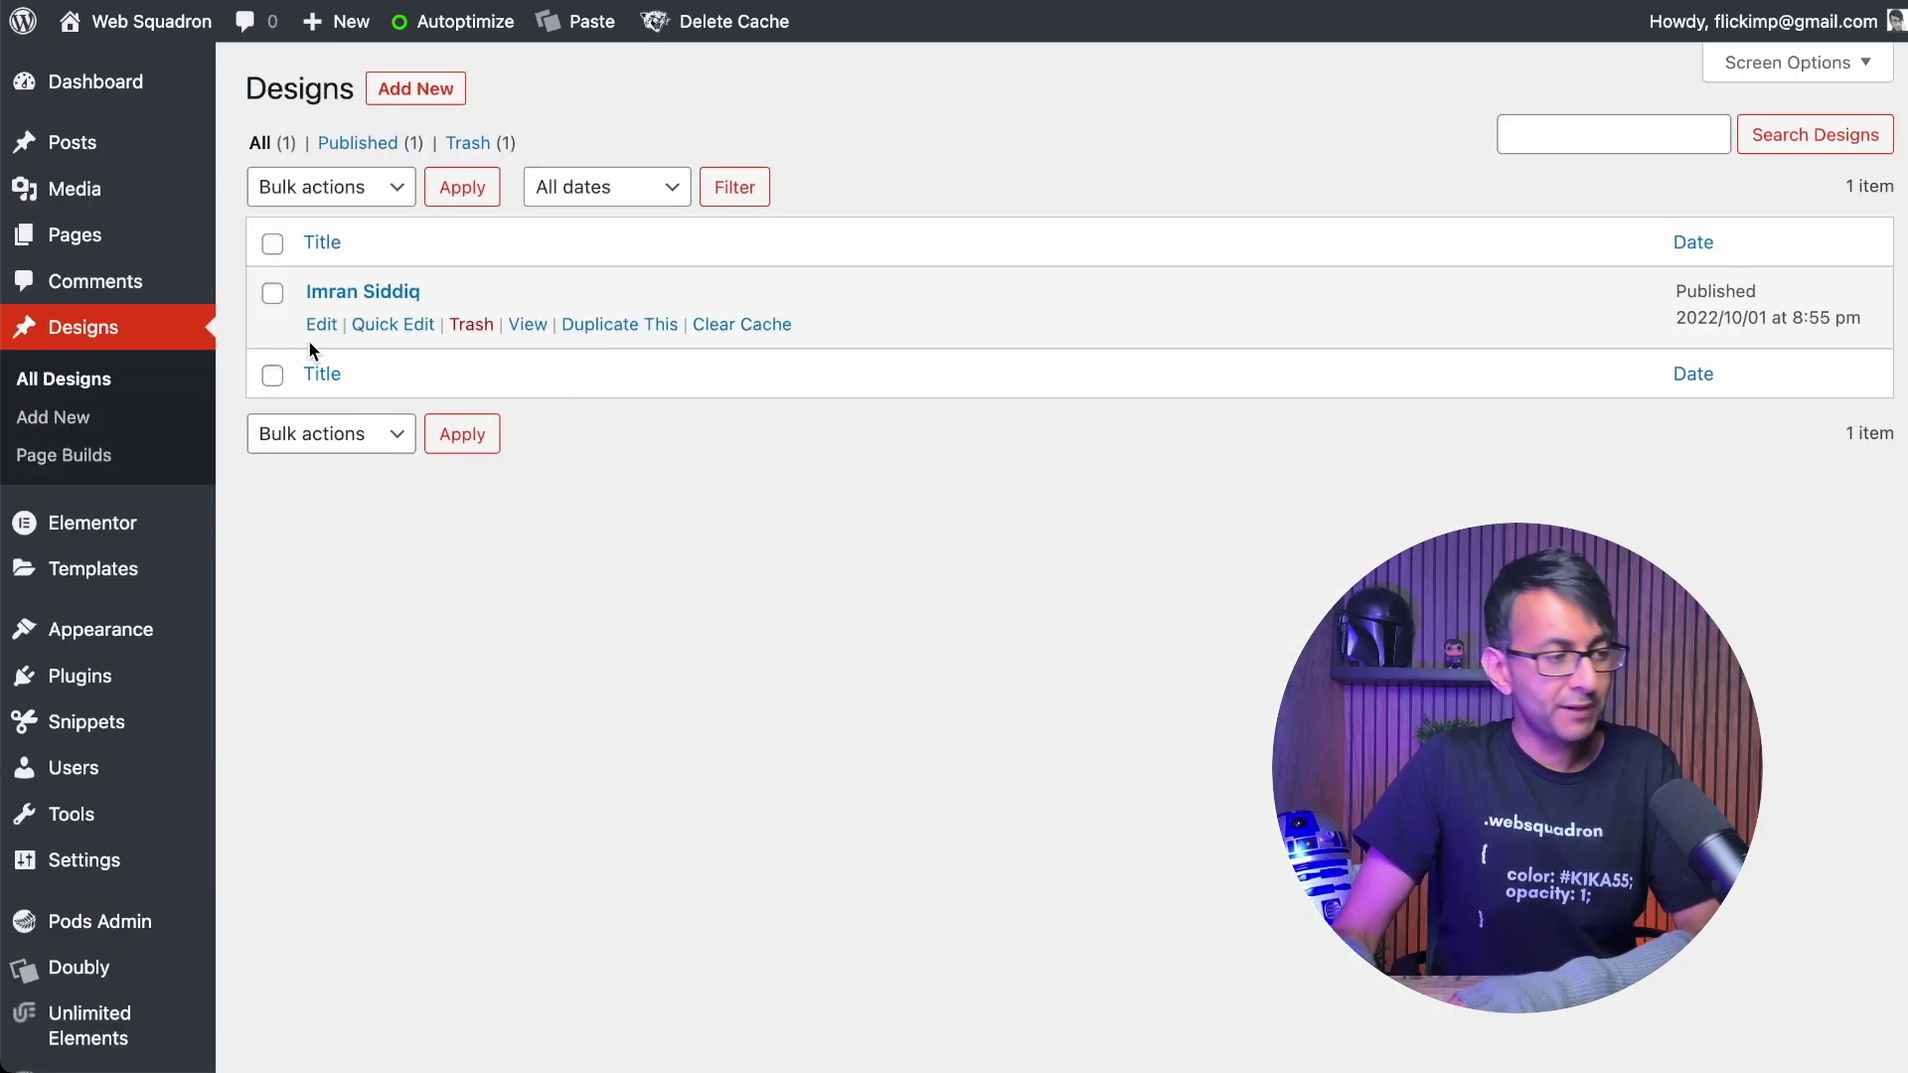
click(316, 329)
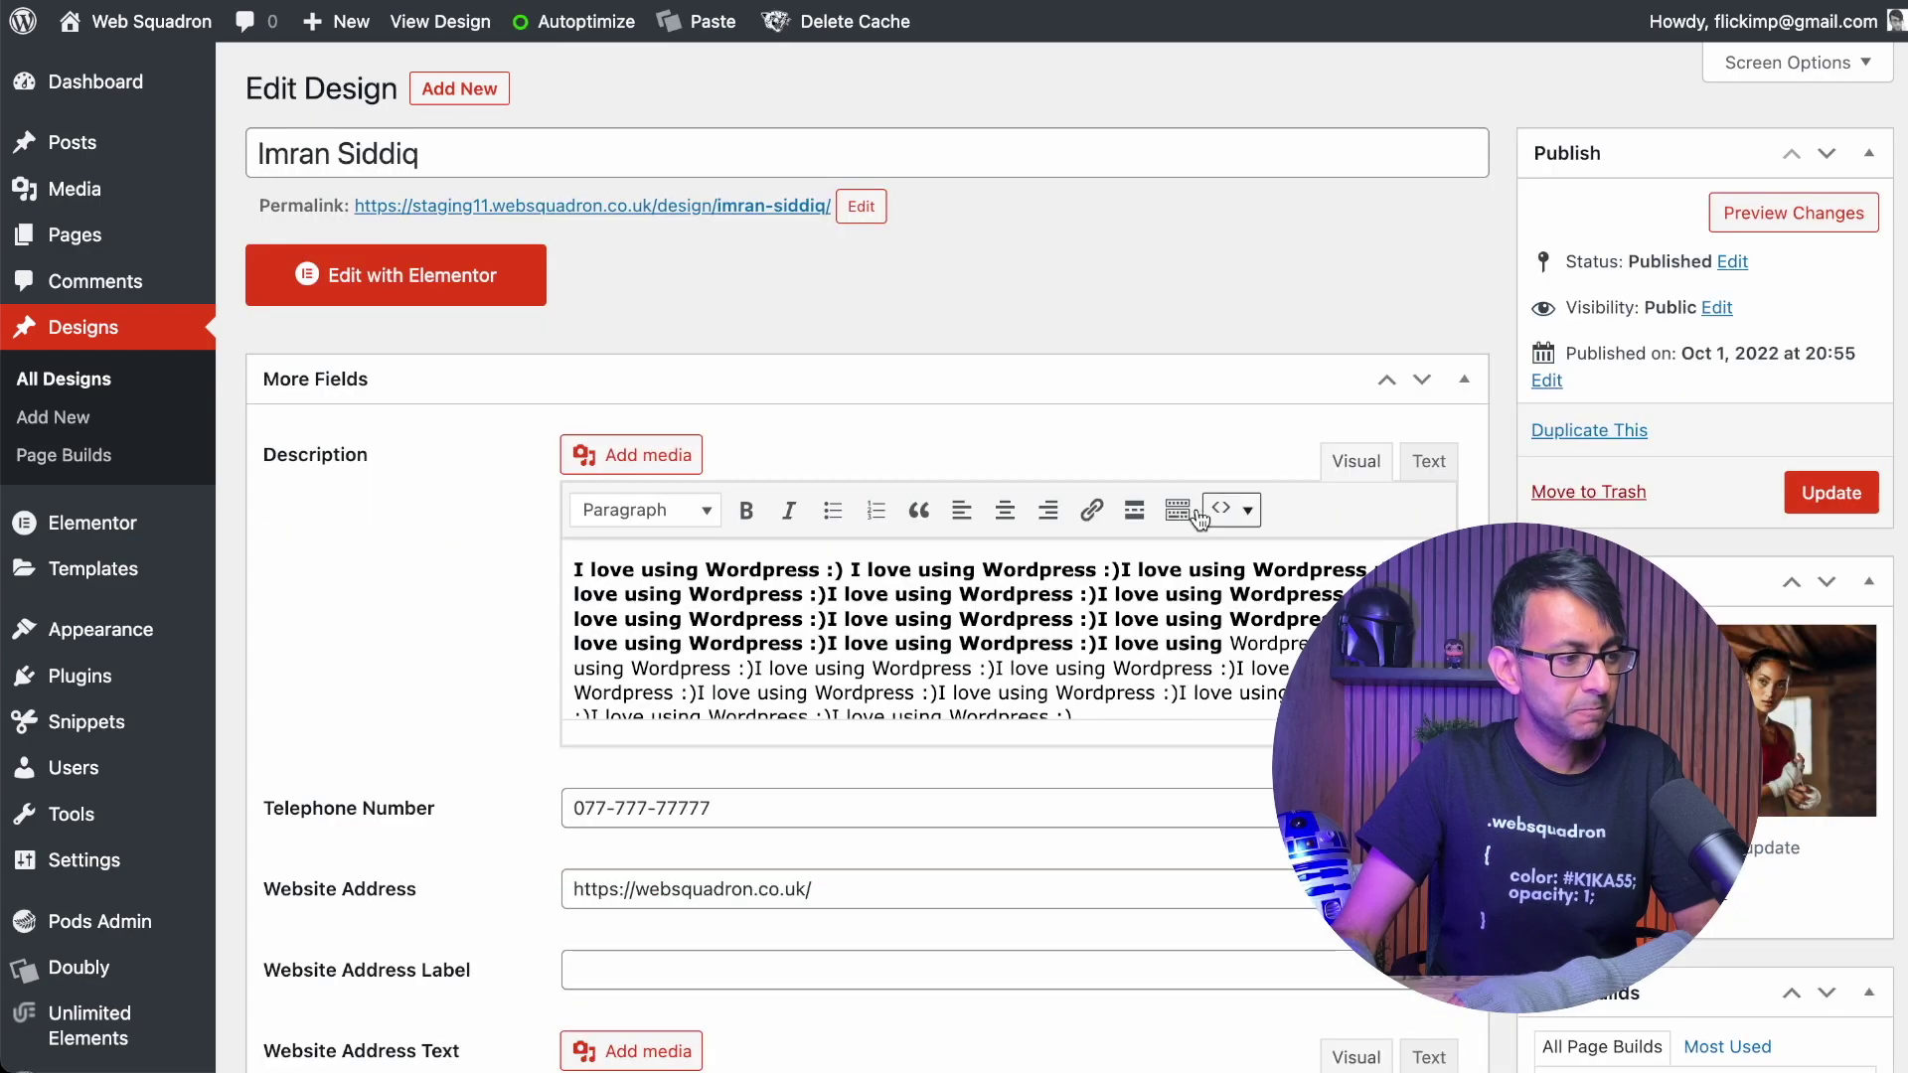
scroll(865, 596, down, 6)
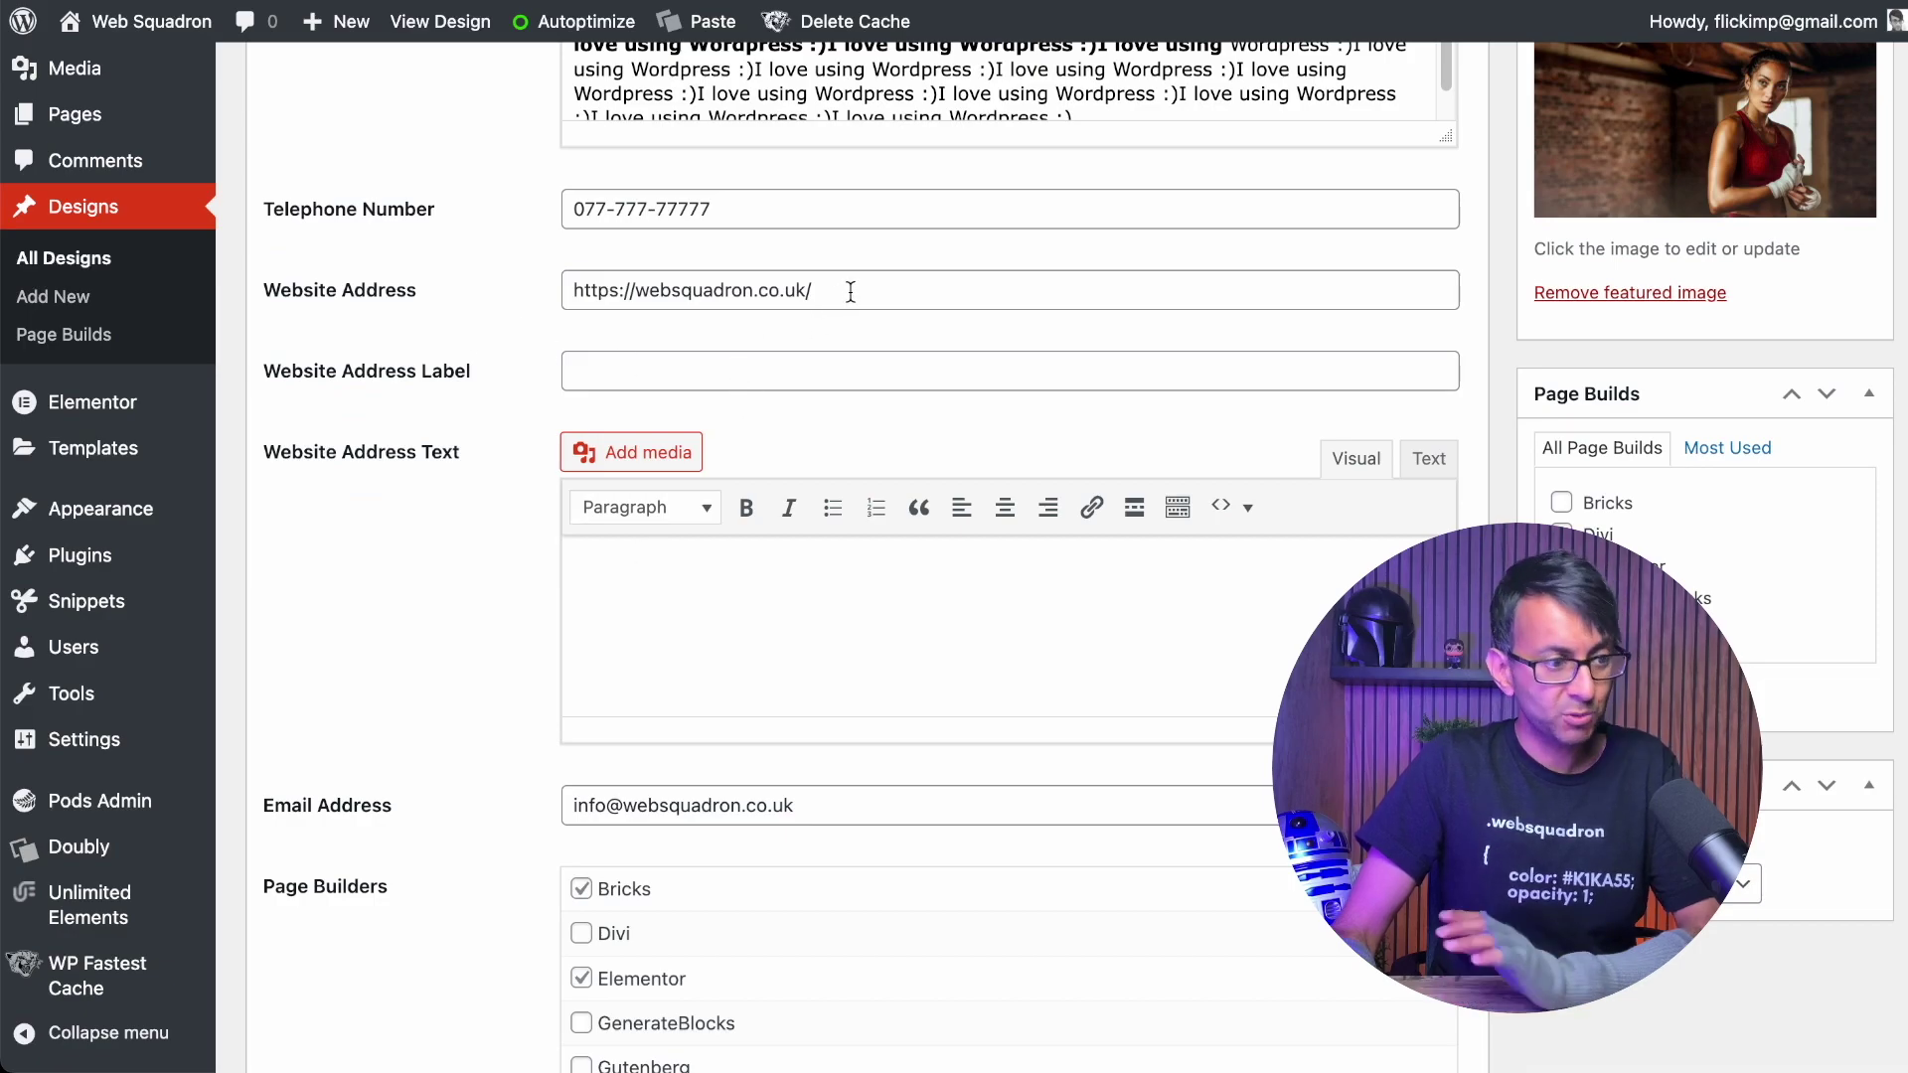
drag(874, 290, 493, 288)
key(ctrl+c)
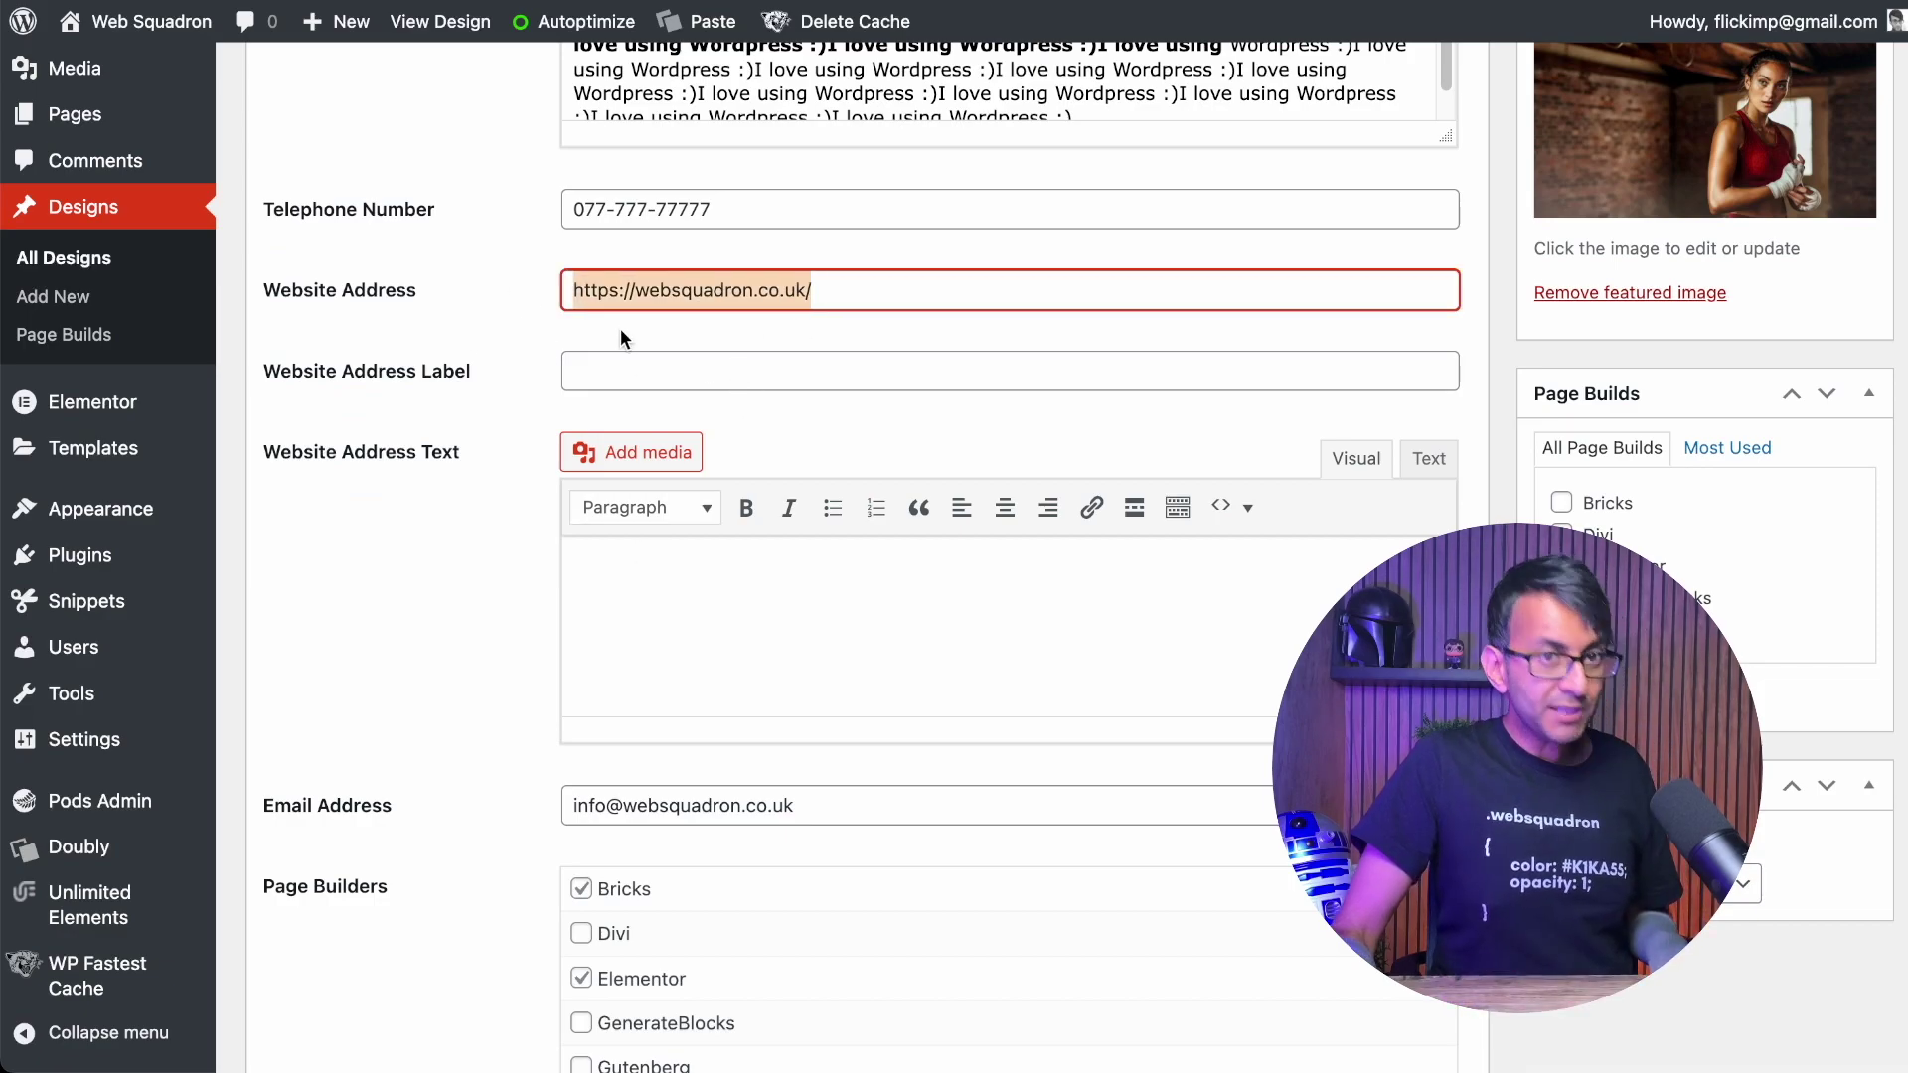
click(733, 370)
key(ctrl+v)
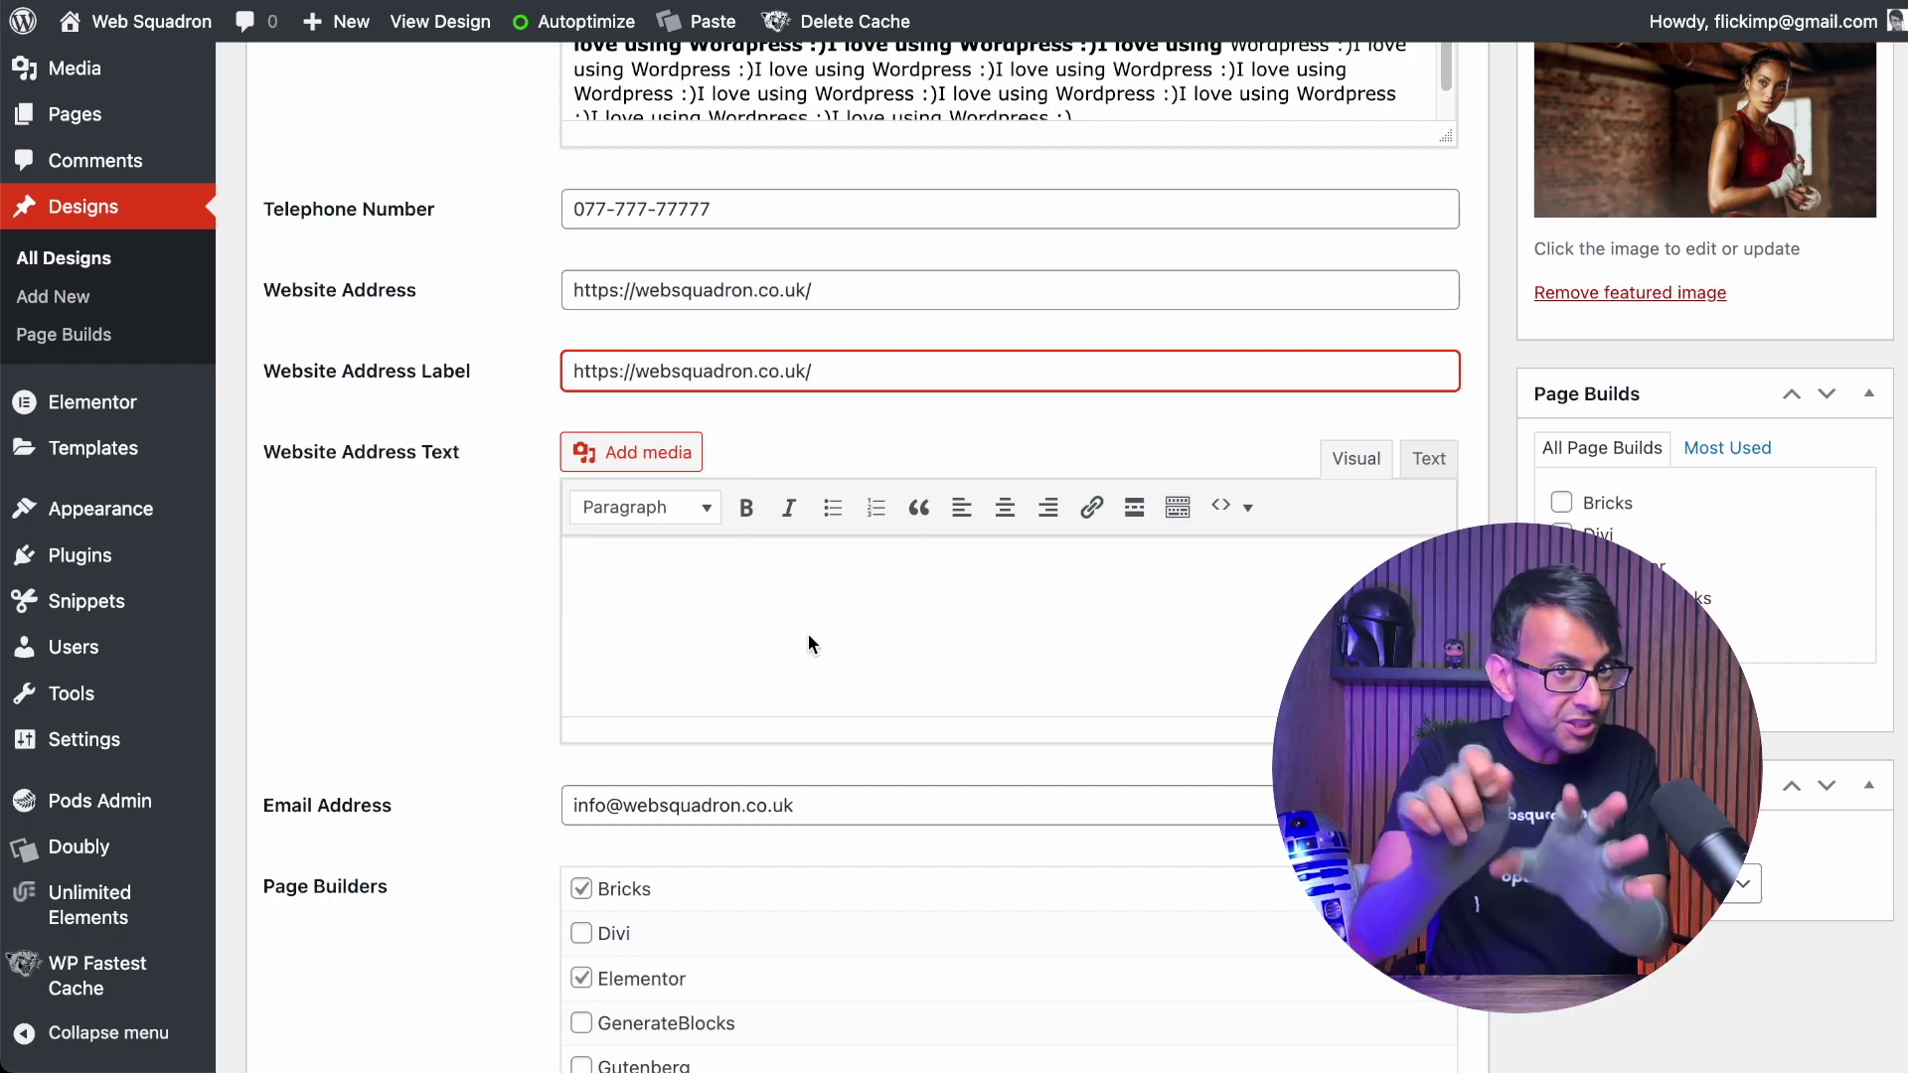
Step: Paste the URL into Website Address Text and make it a link opening in a new tab
click(715, 551)
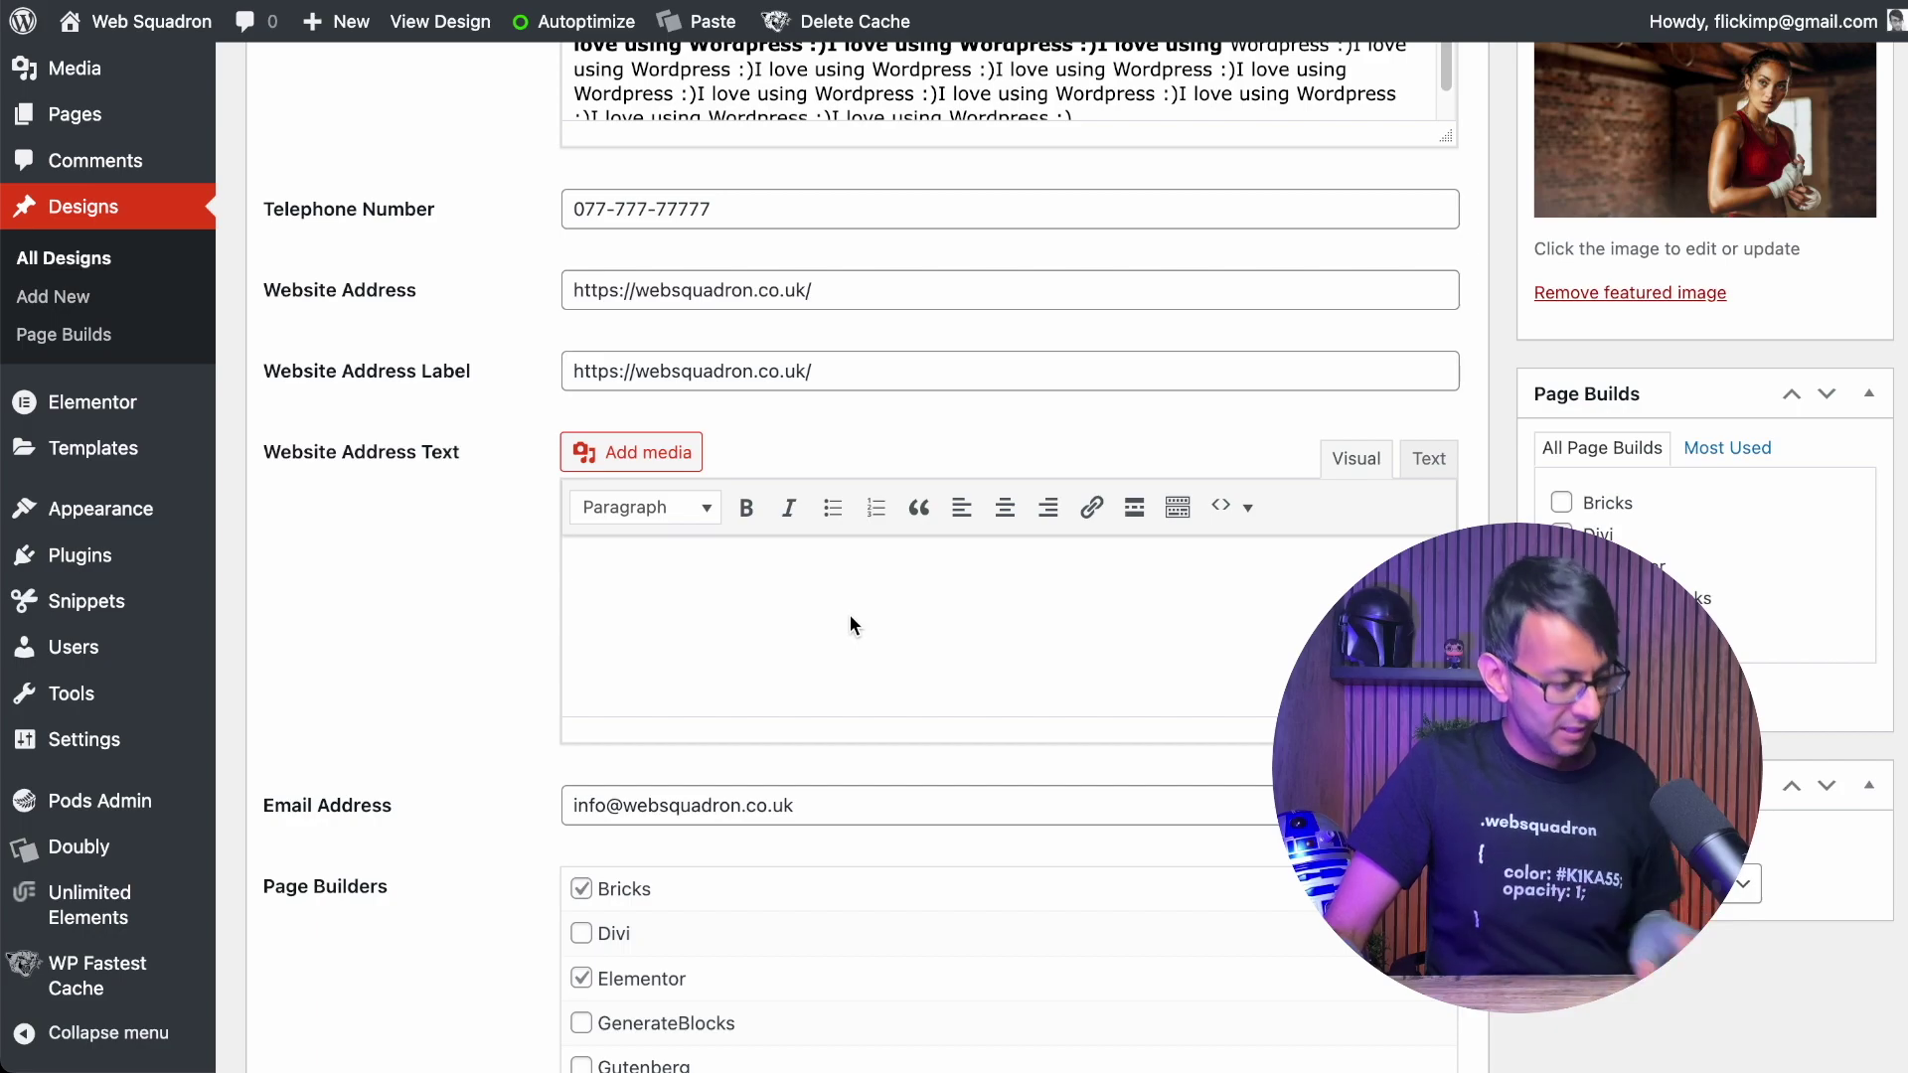
key(ctrl+v)
drag(843, 568, 504, 552)
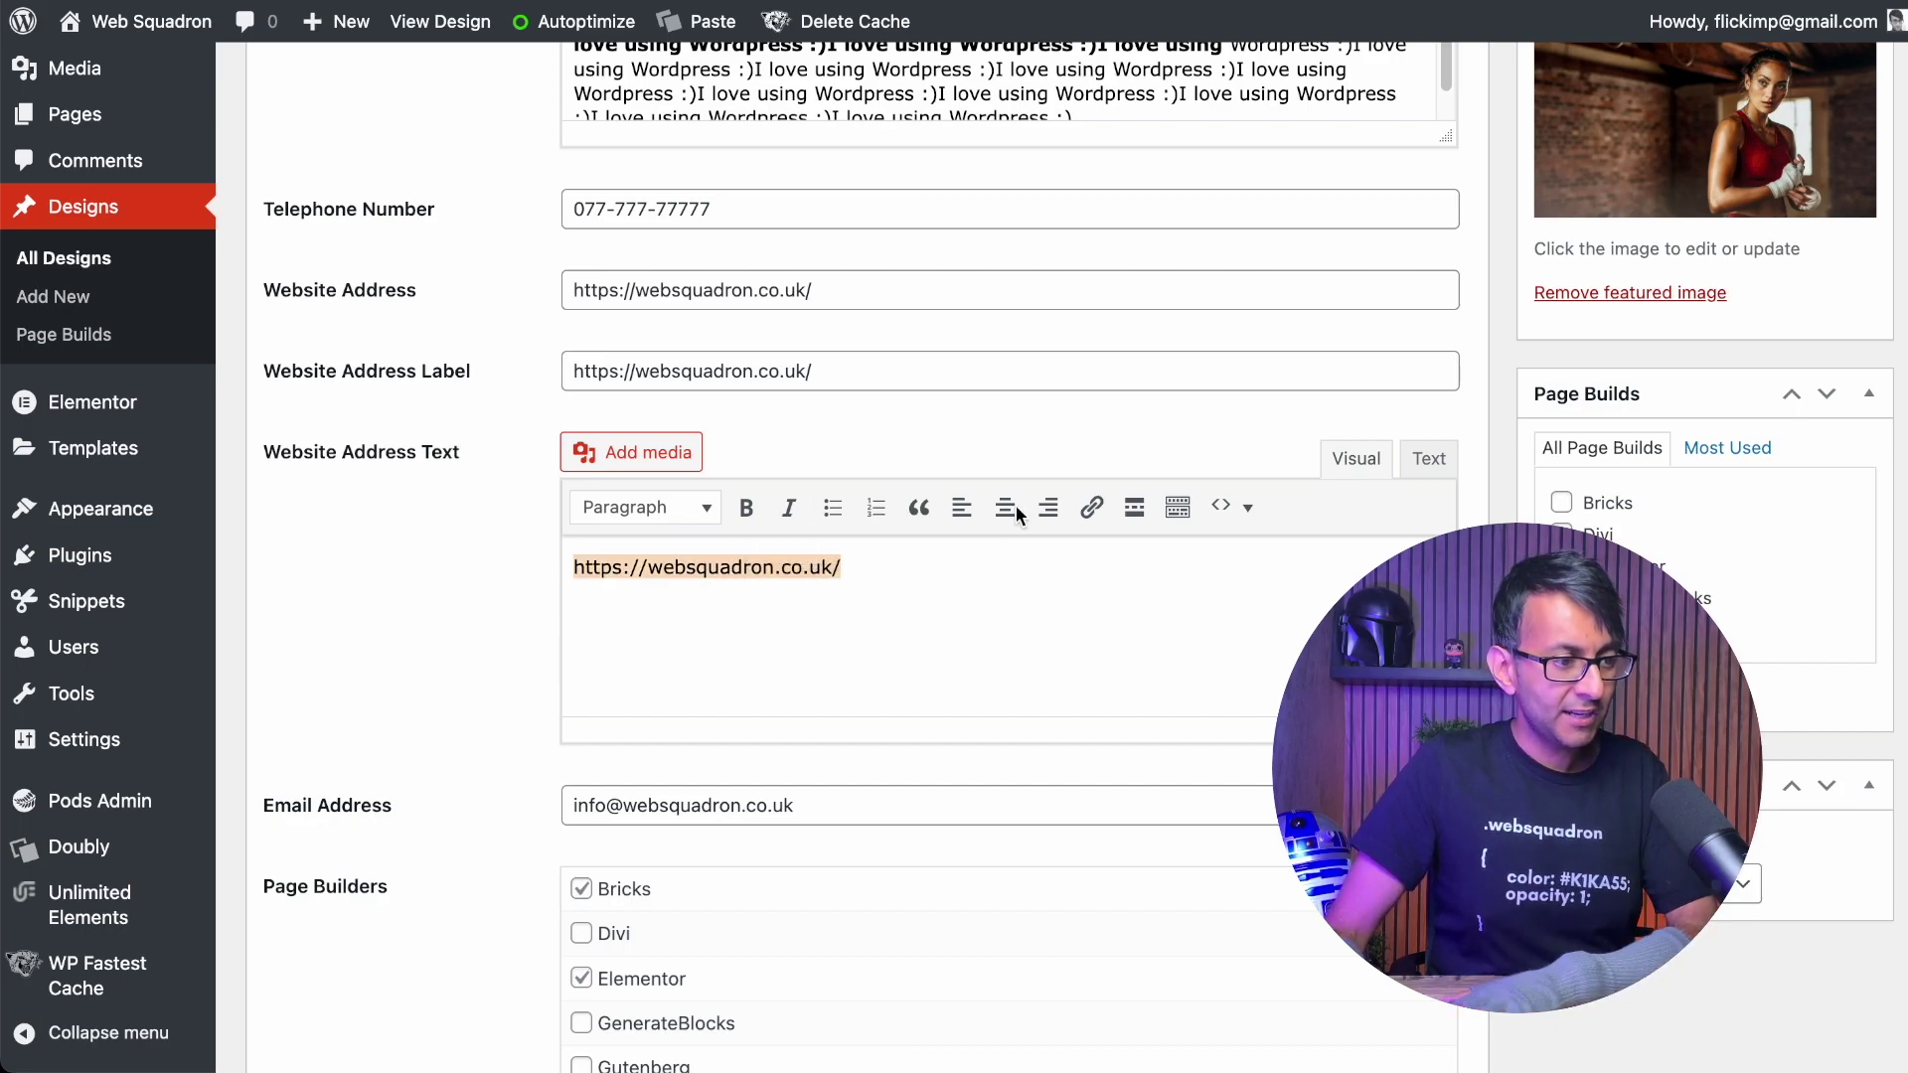
click(1092, 507)
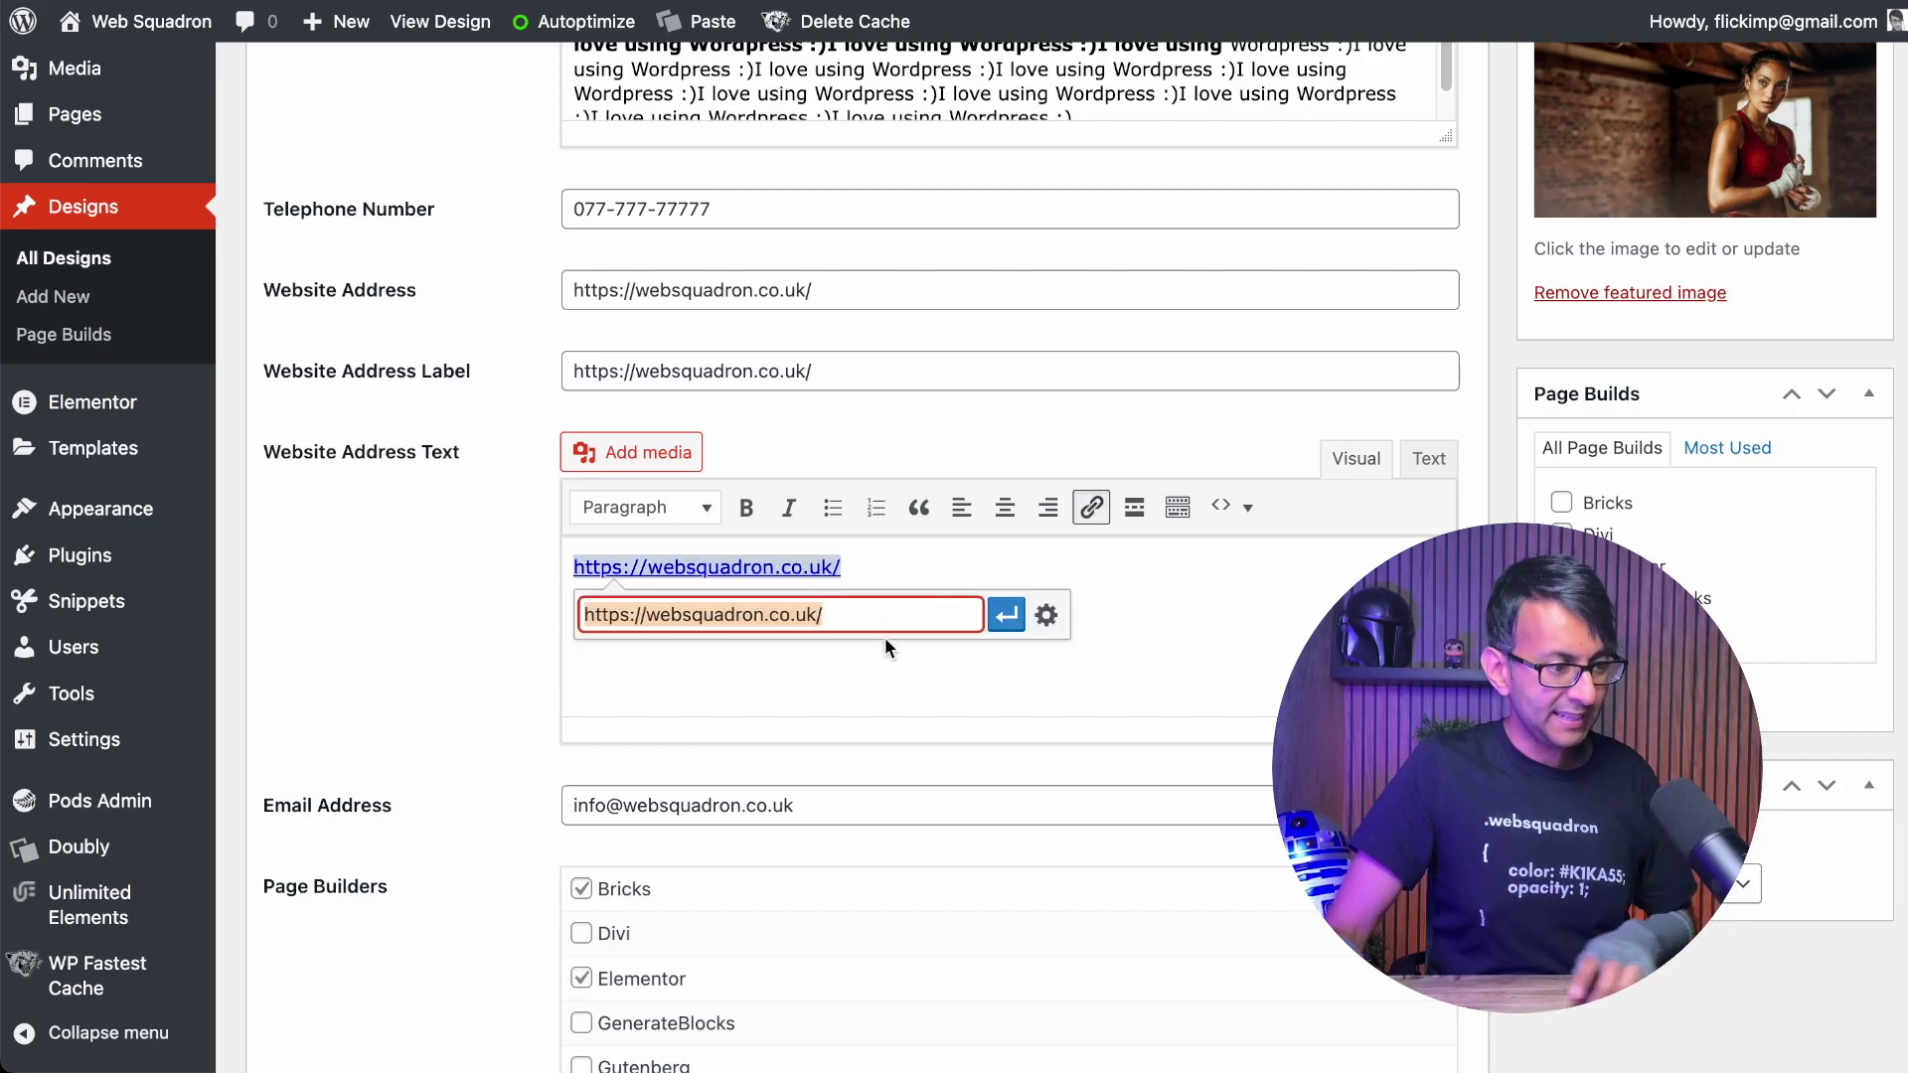
click(1046, 615)
click(810, 417)
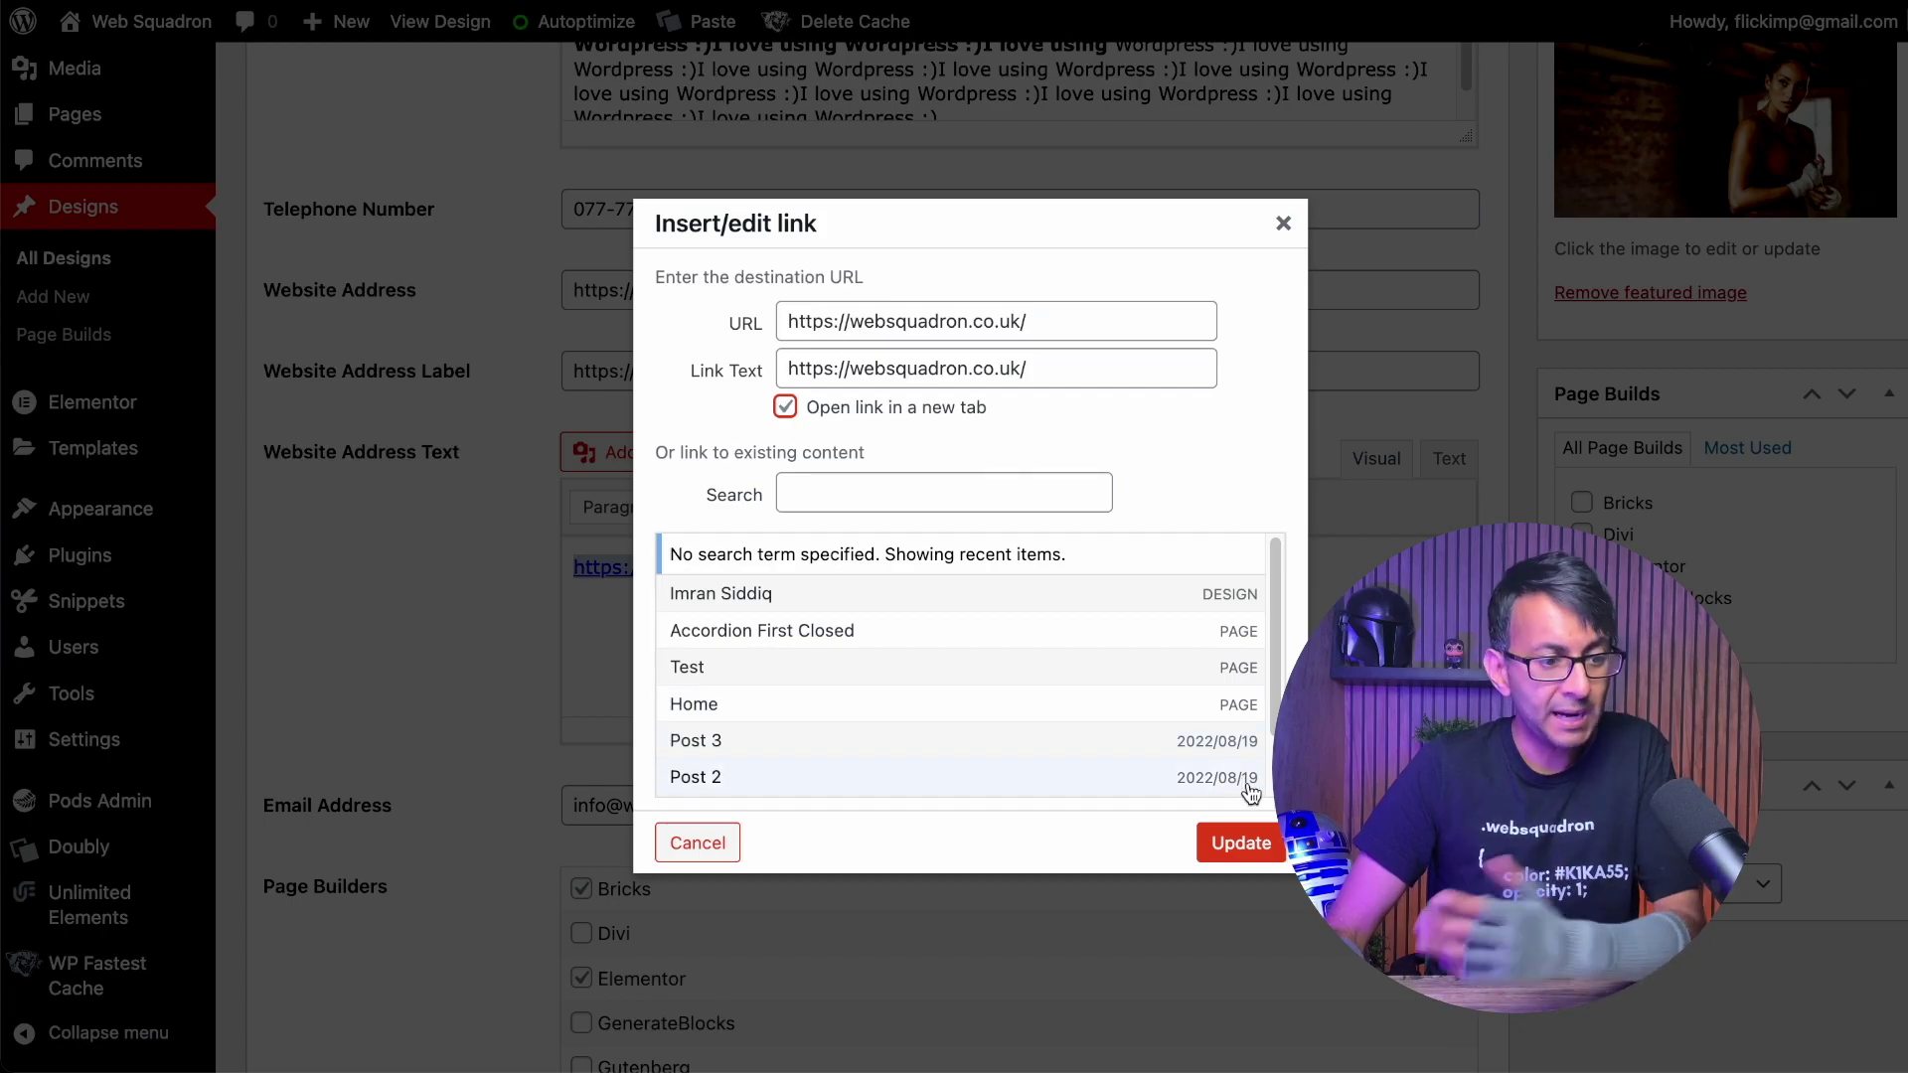
click(1240, 842)
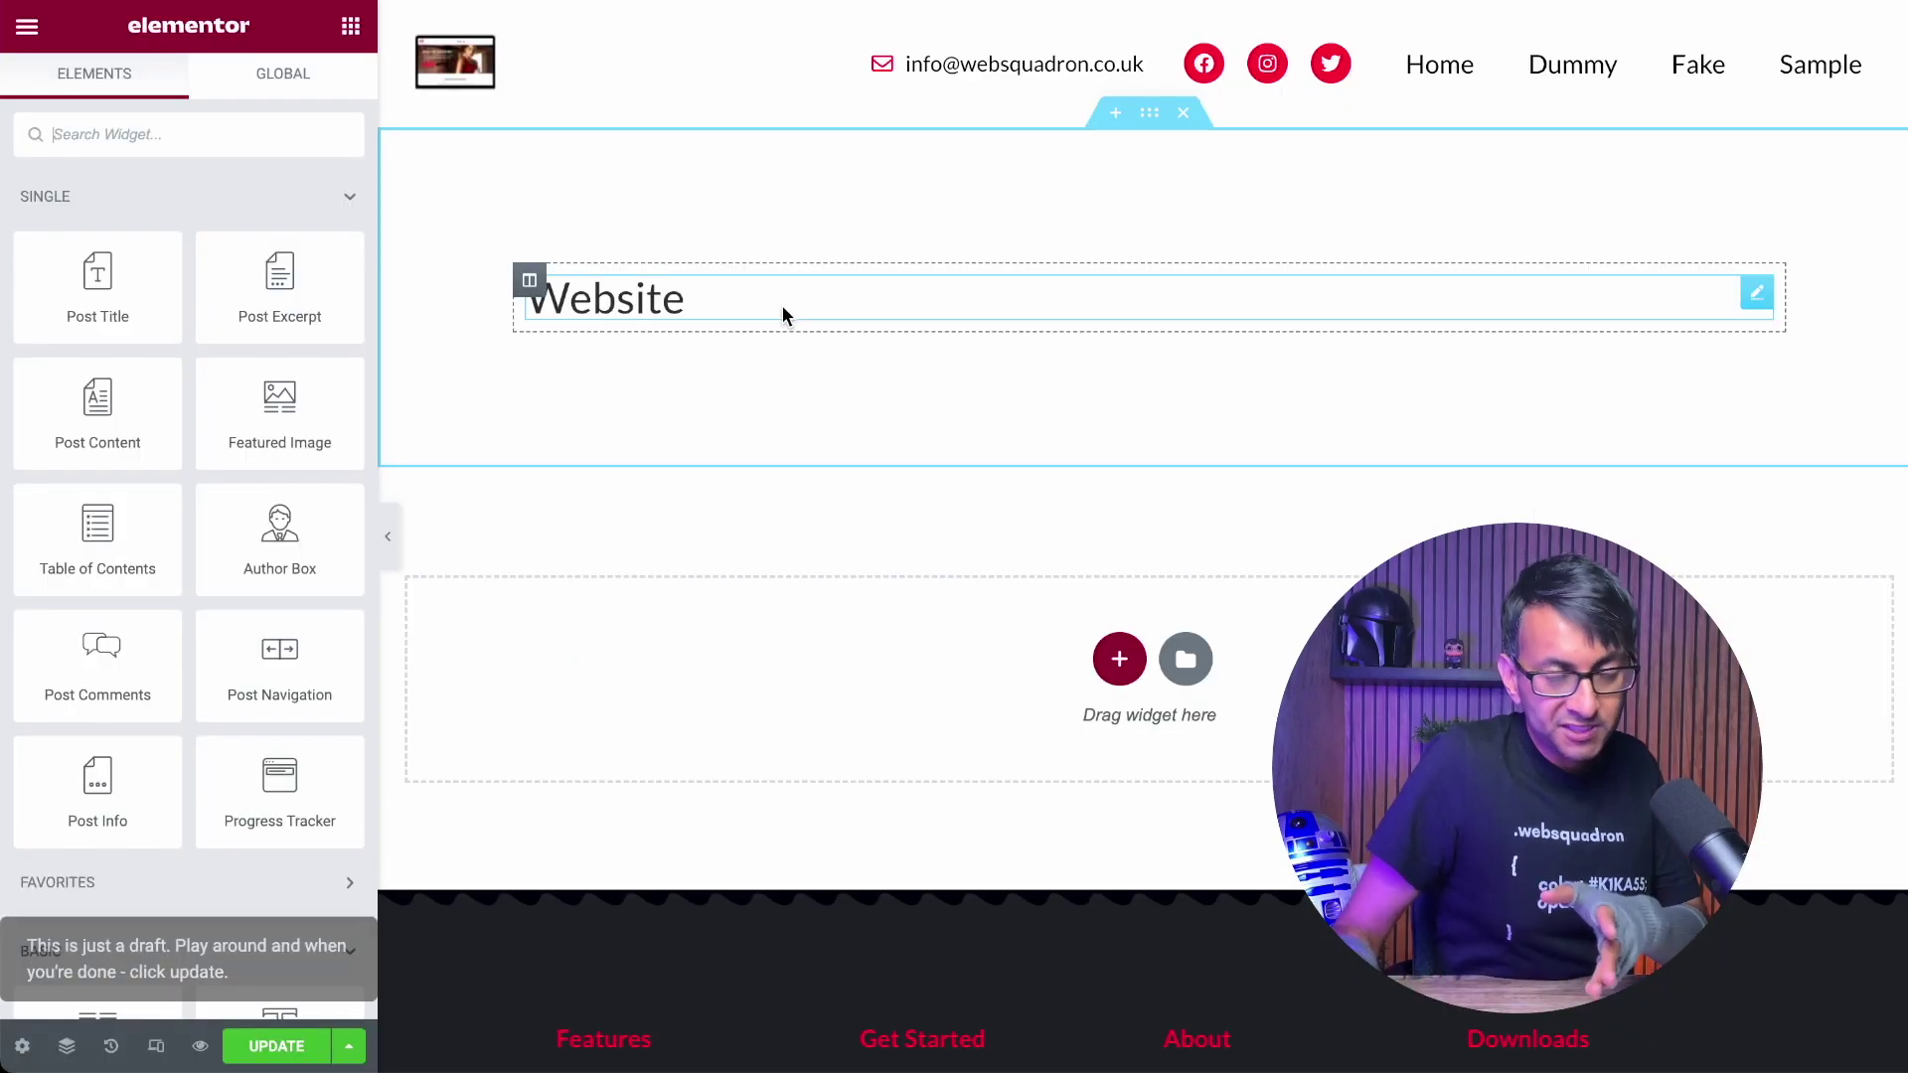
Step: Relink the Website heading via a fresh Pods URL Field tag using the Website Address key
click(785, 303)
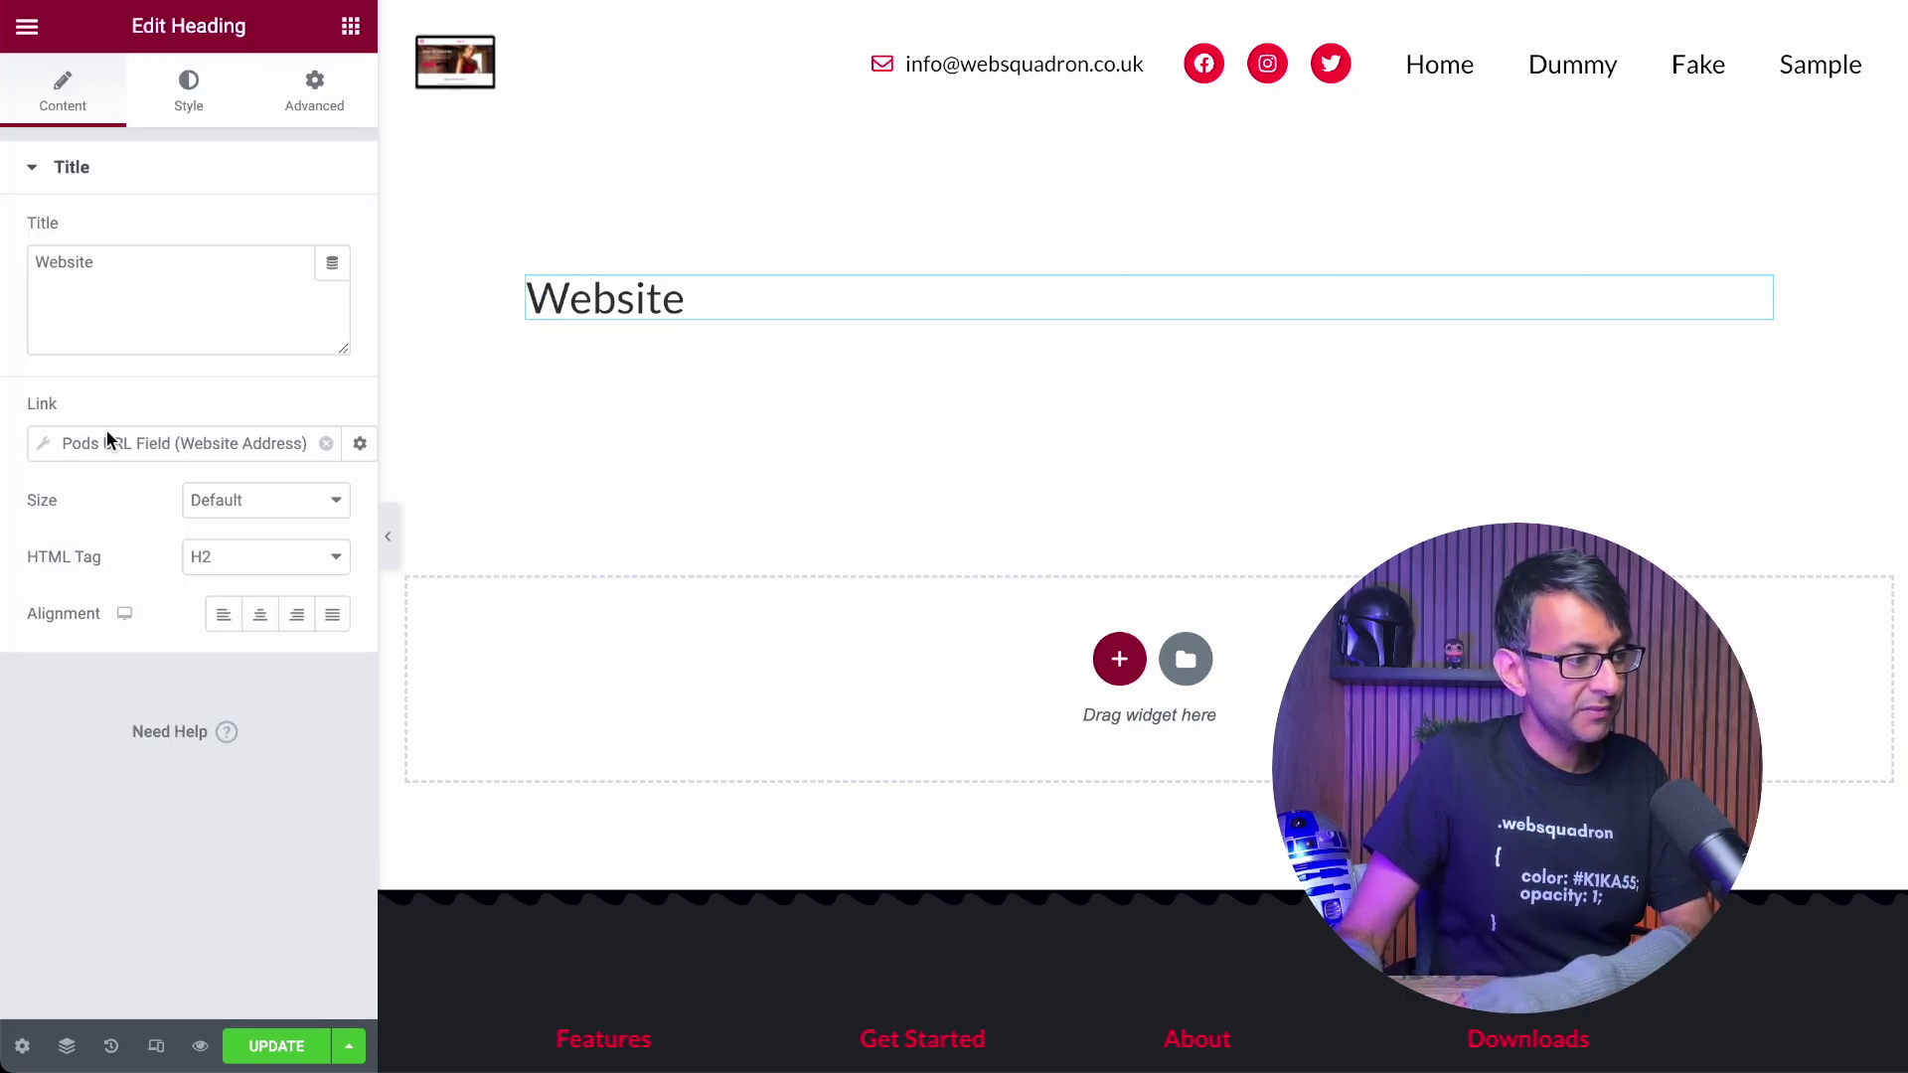
click(326, 443)
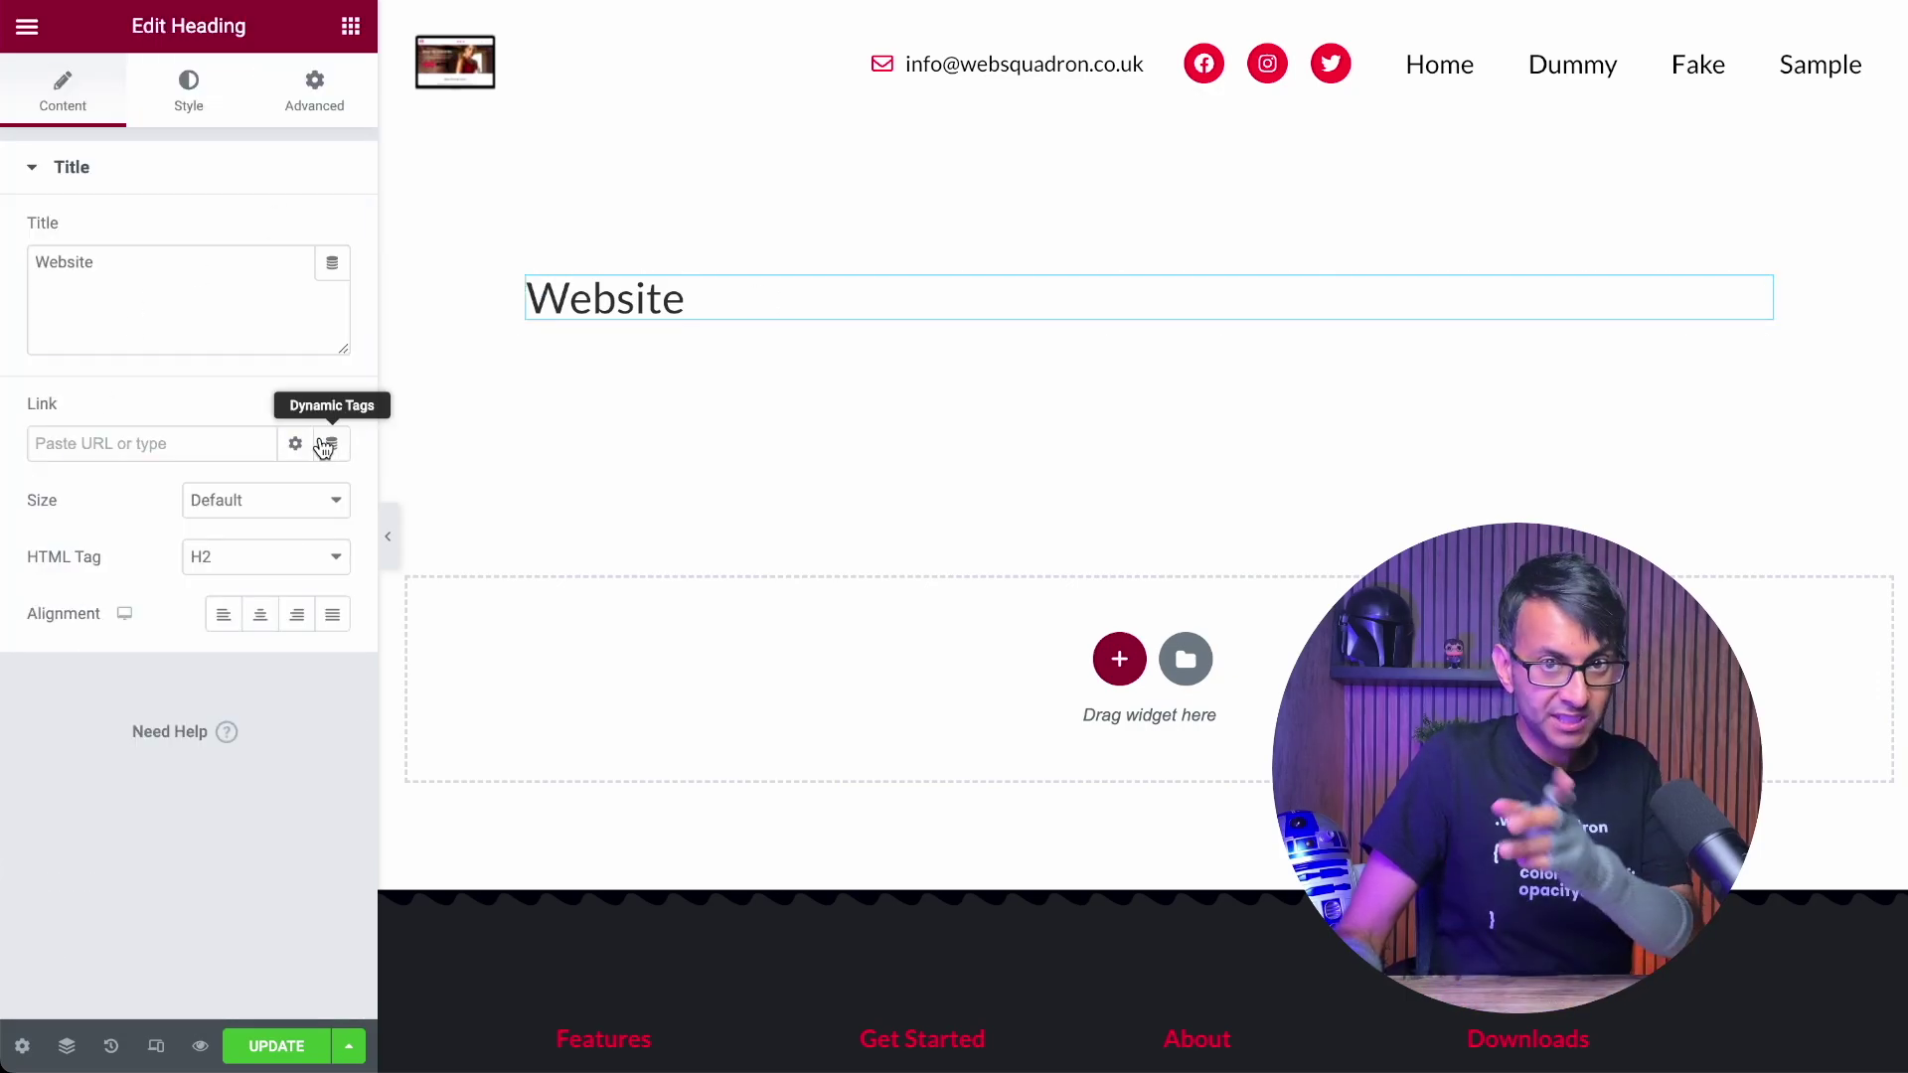
click(331, 452)
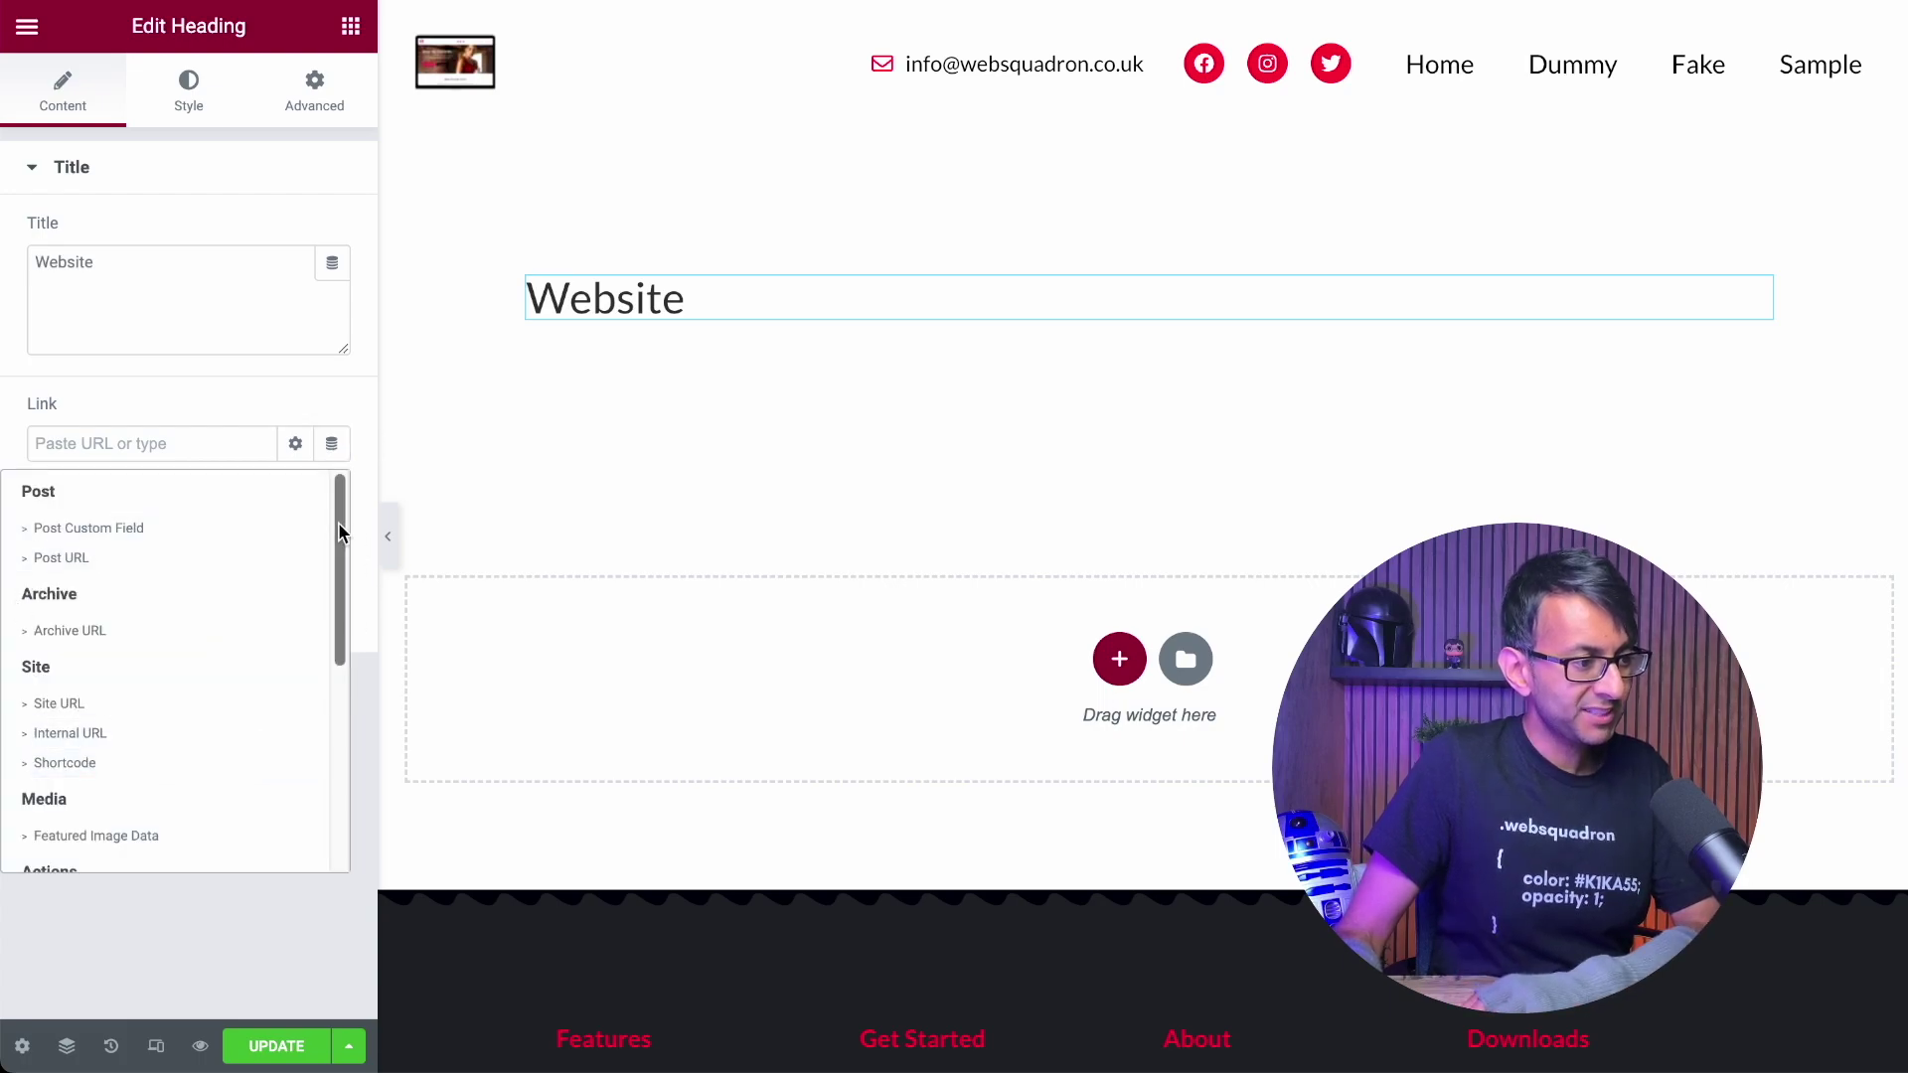
drag(339, 522, 318, 833)
click(80, 853)
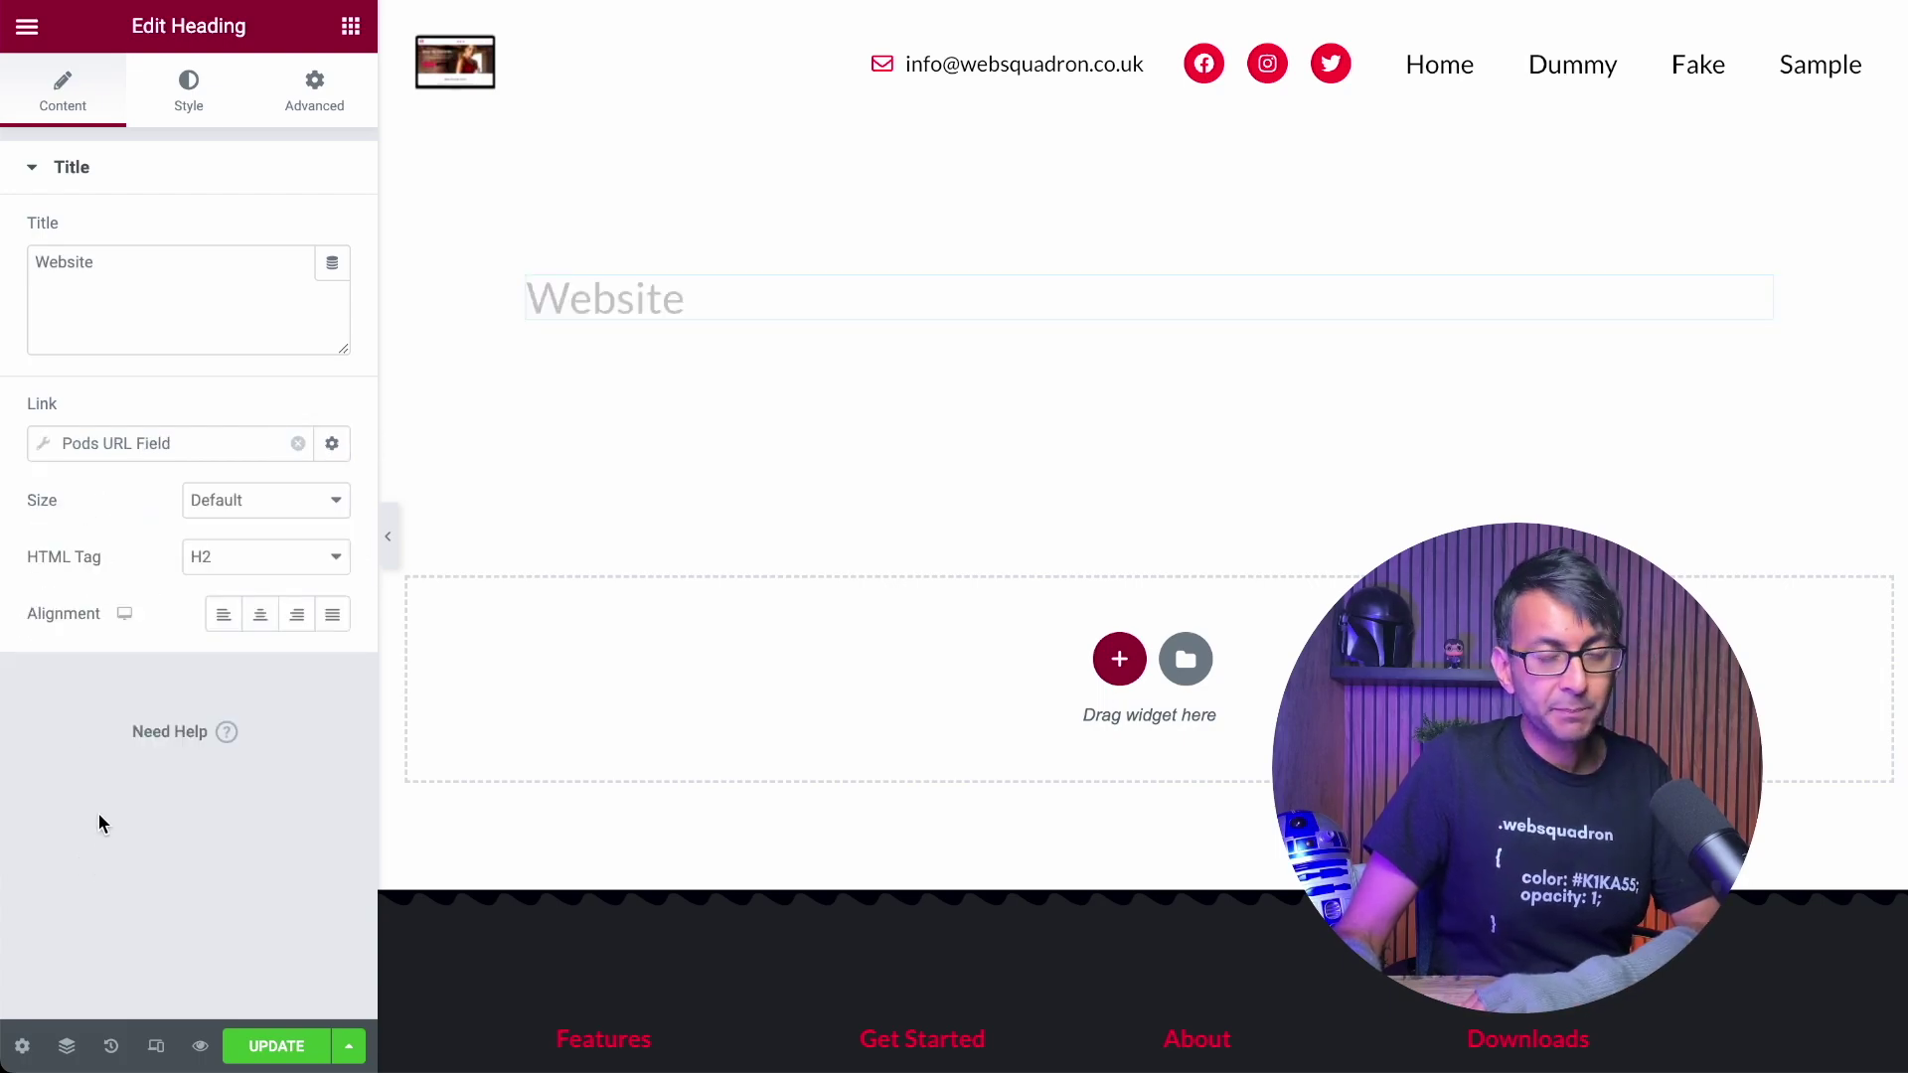
click(45, 445)
click(286, 568)
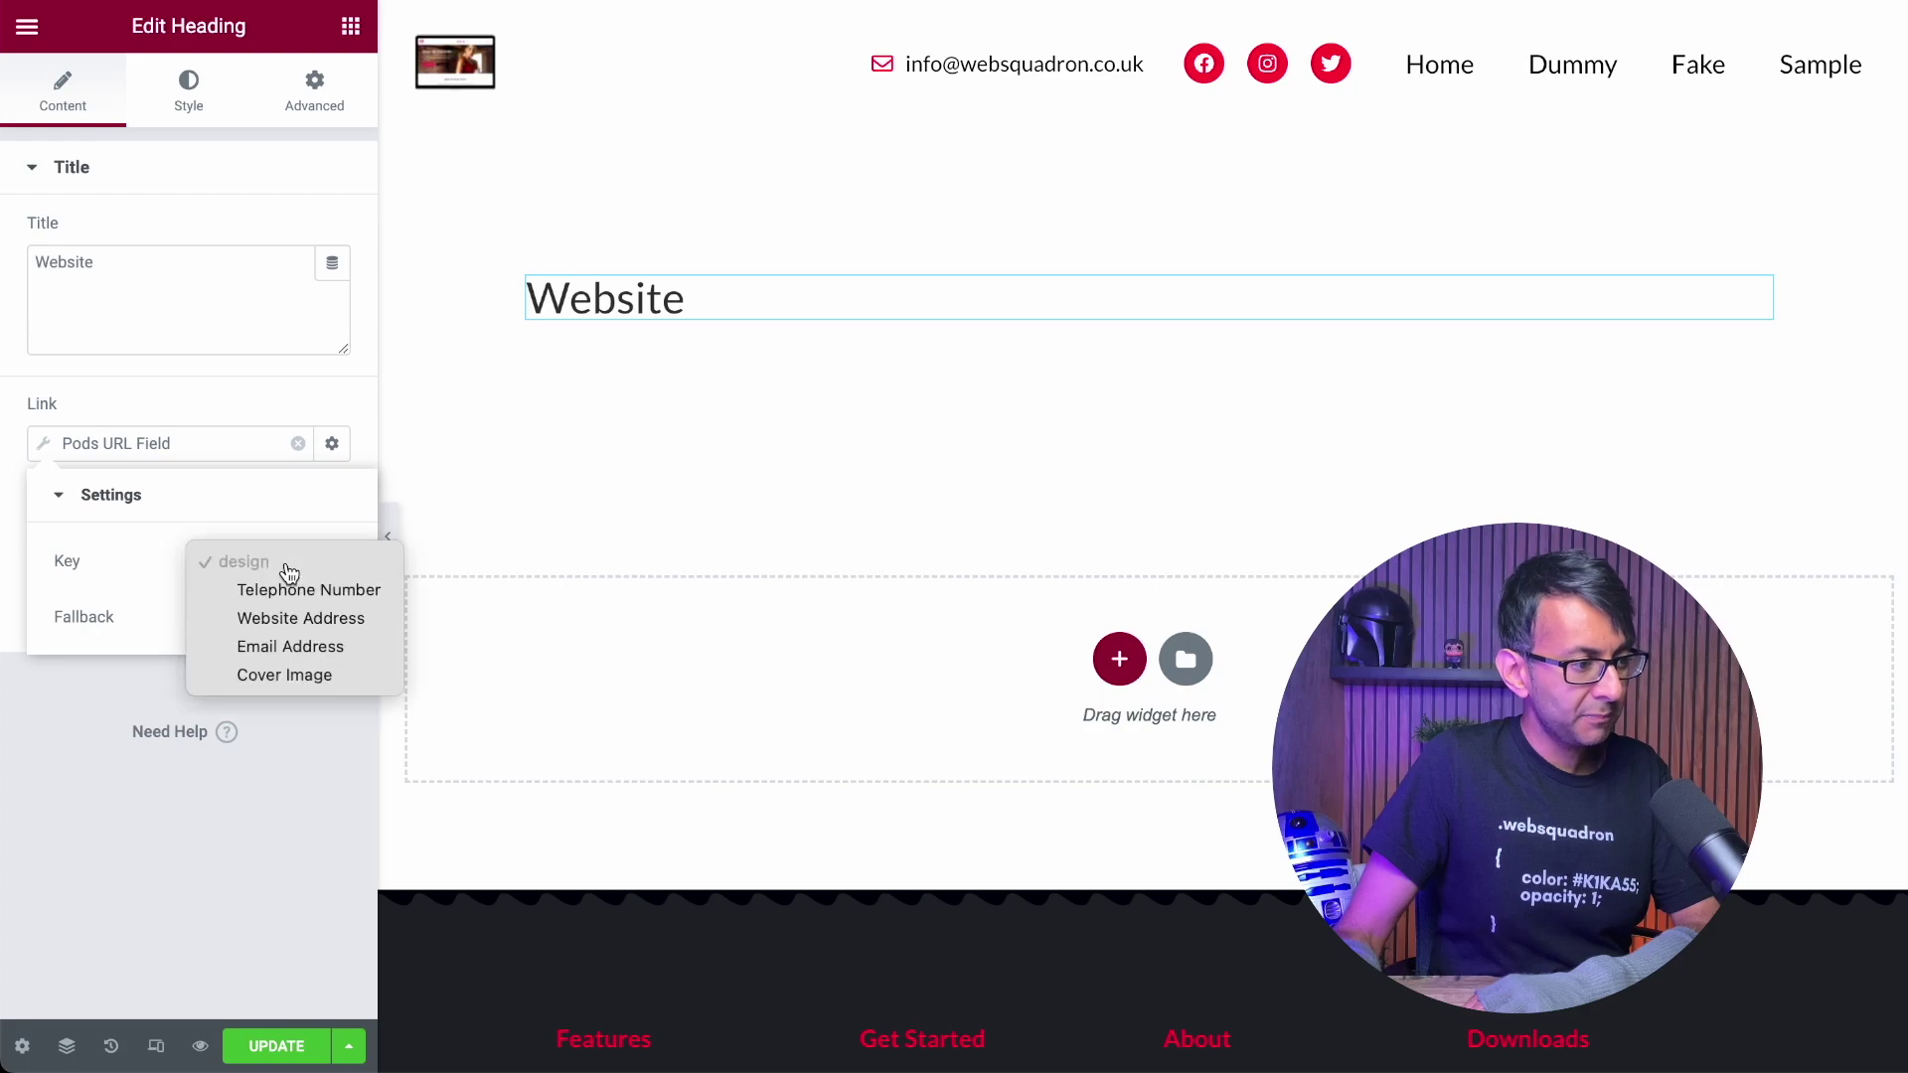
click(298, 618)
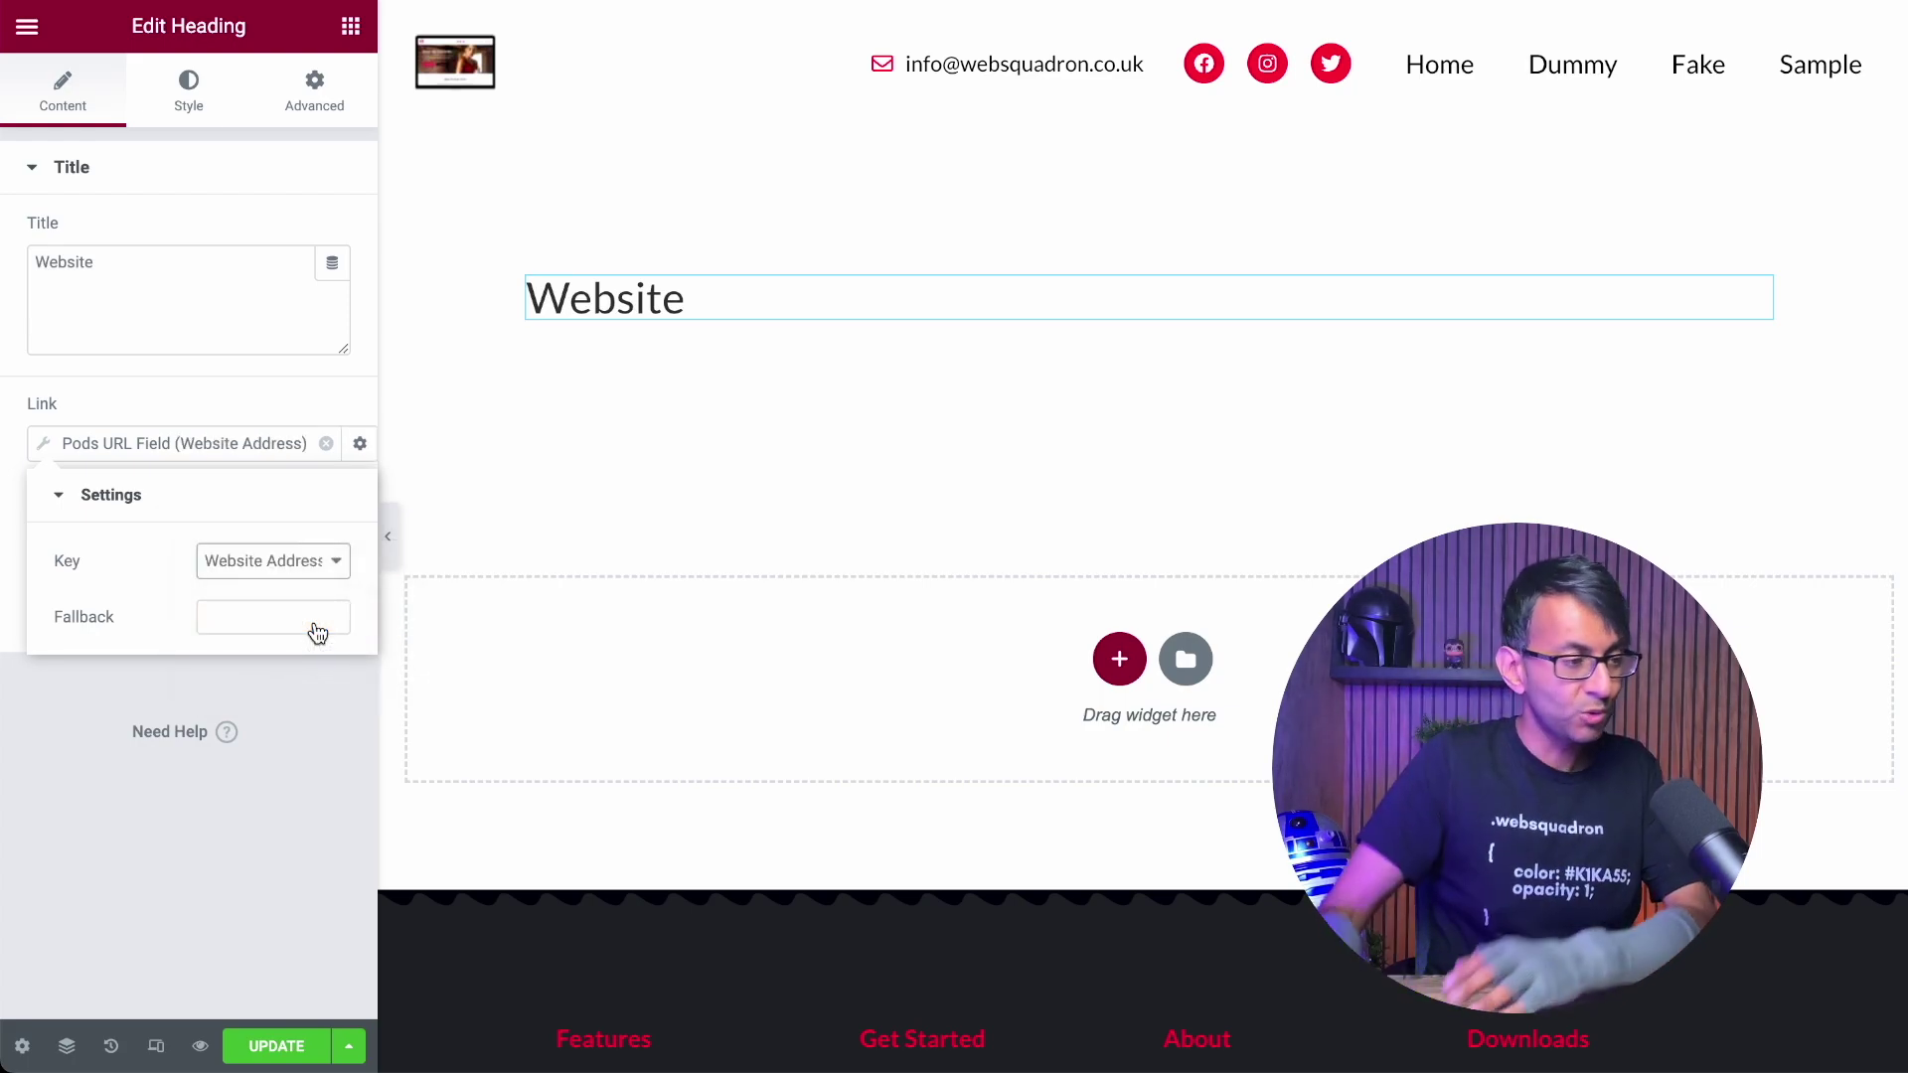
drag(107, 289, 17, 263)
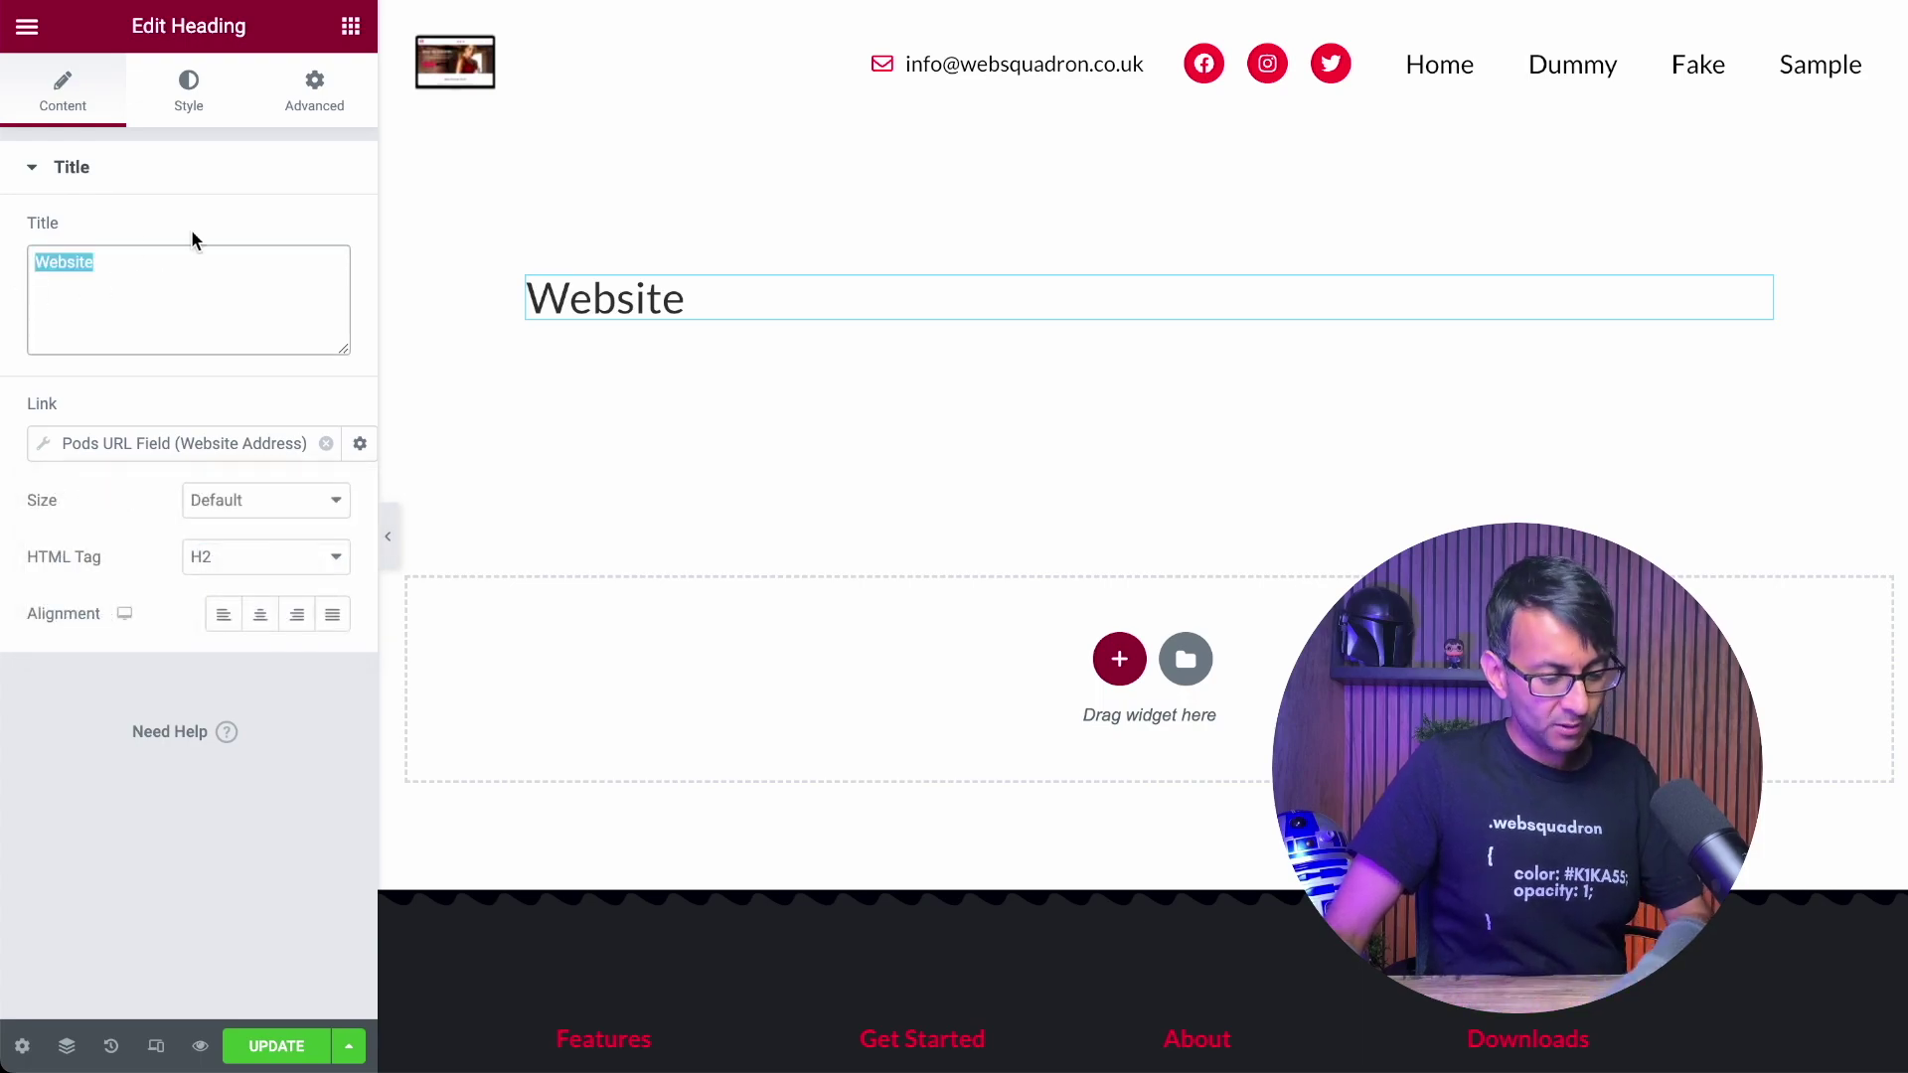
Step: Replace the static title with a Pods Field keyed to Website Address Label, then duplicate the heading
key(BackSpace)
click(318, 167)
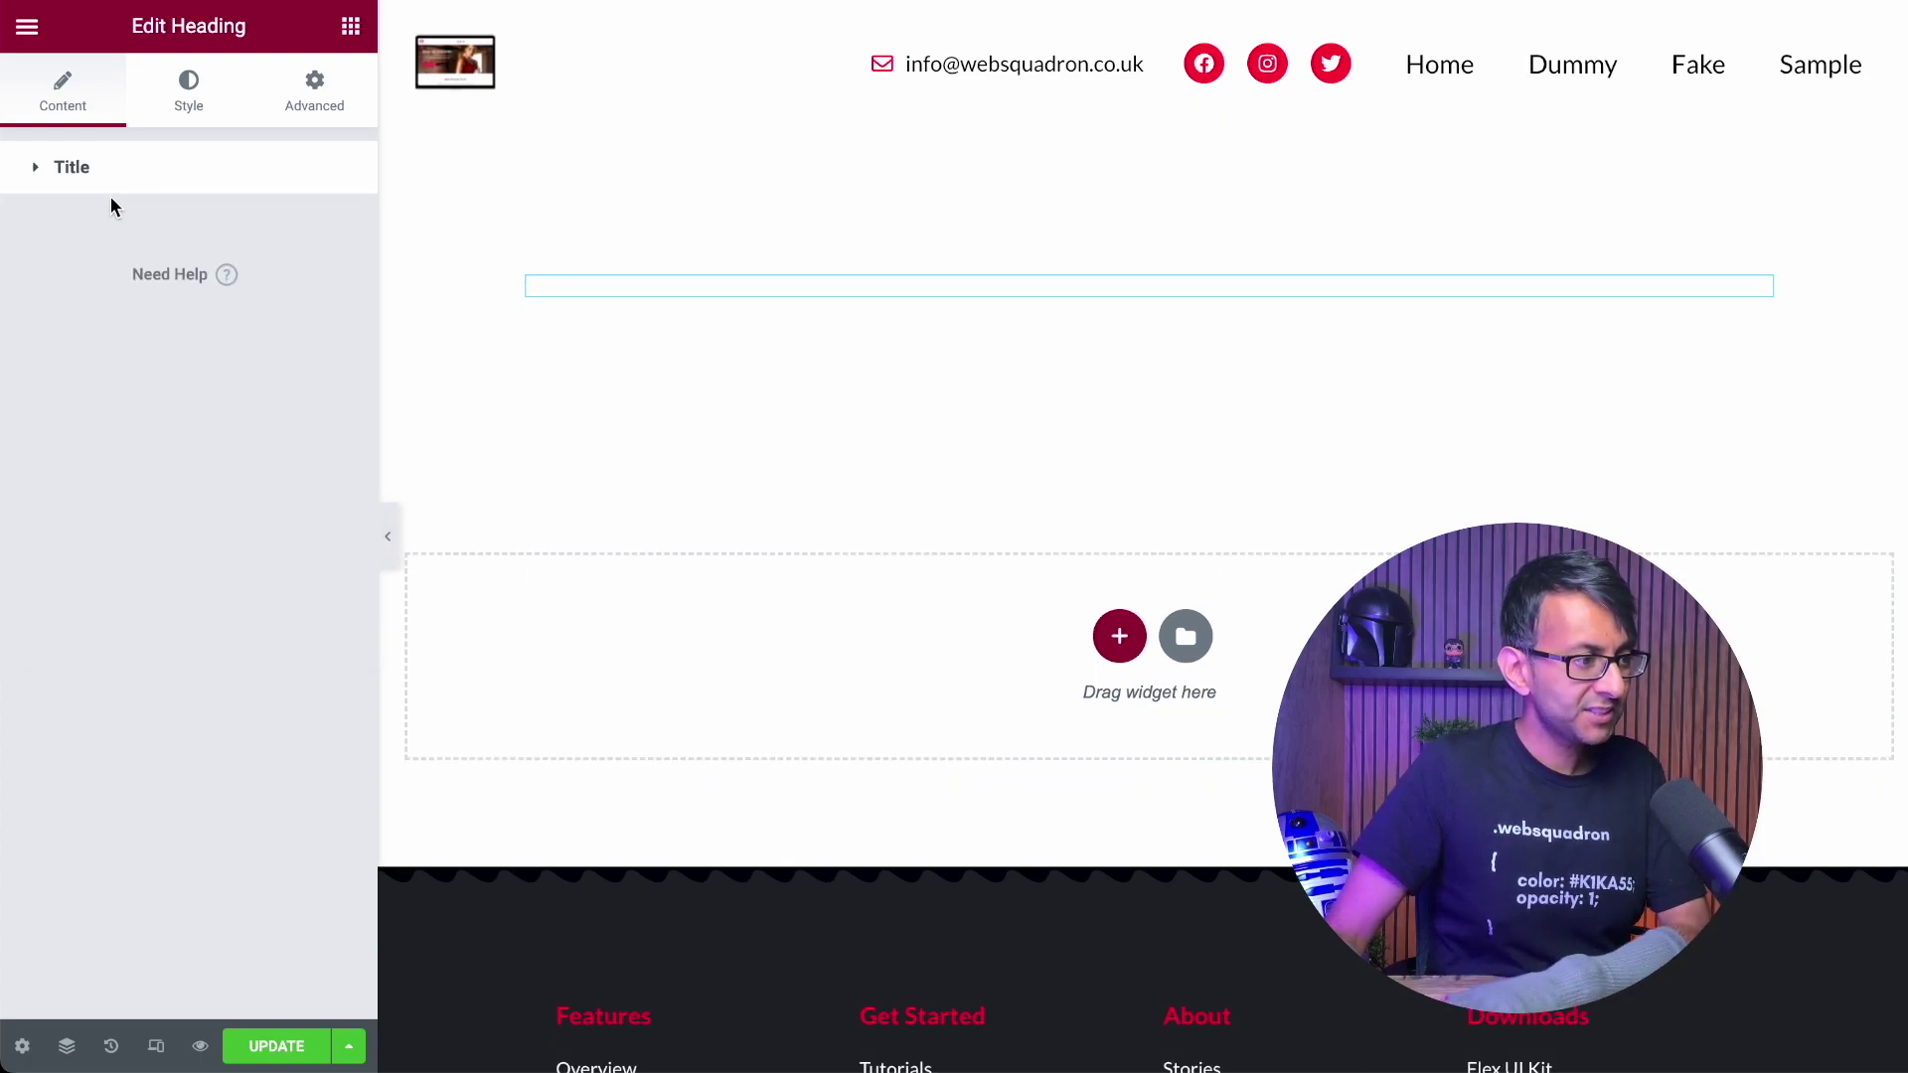
click(110, 179)
click(334, 265)
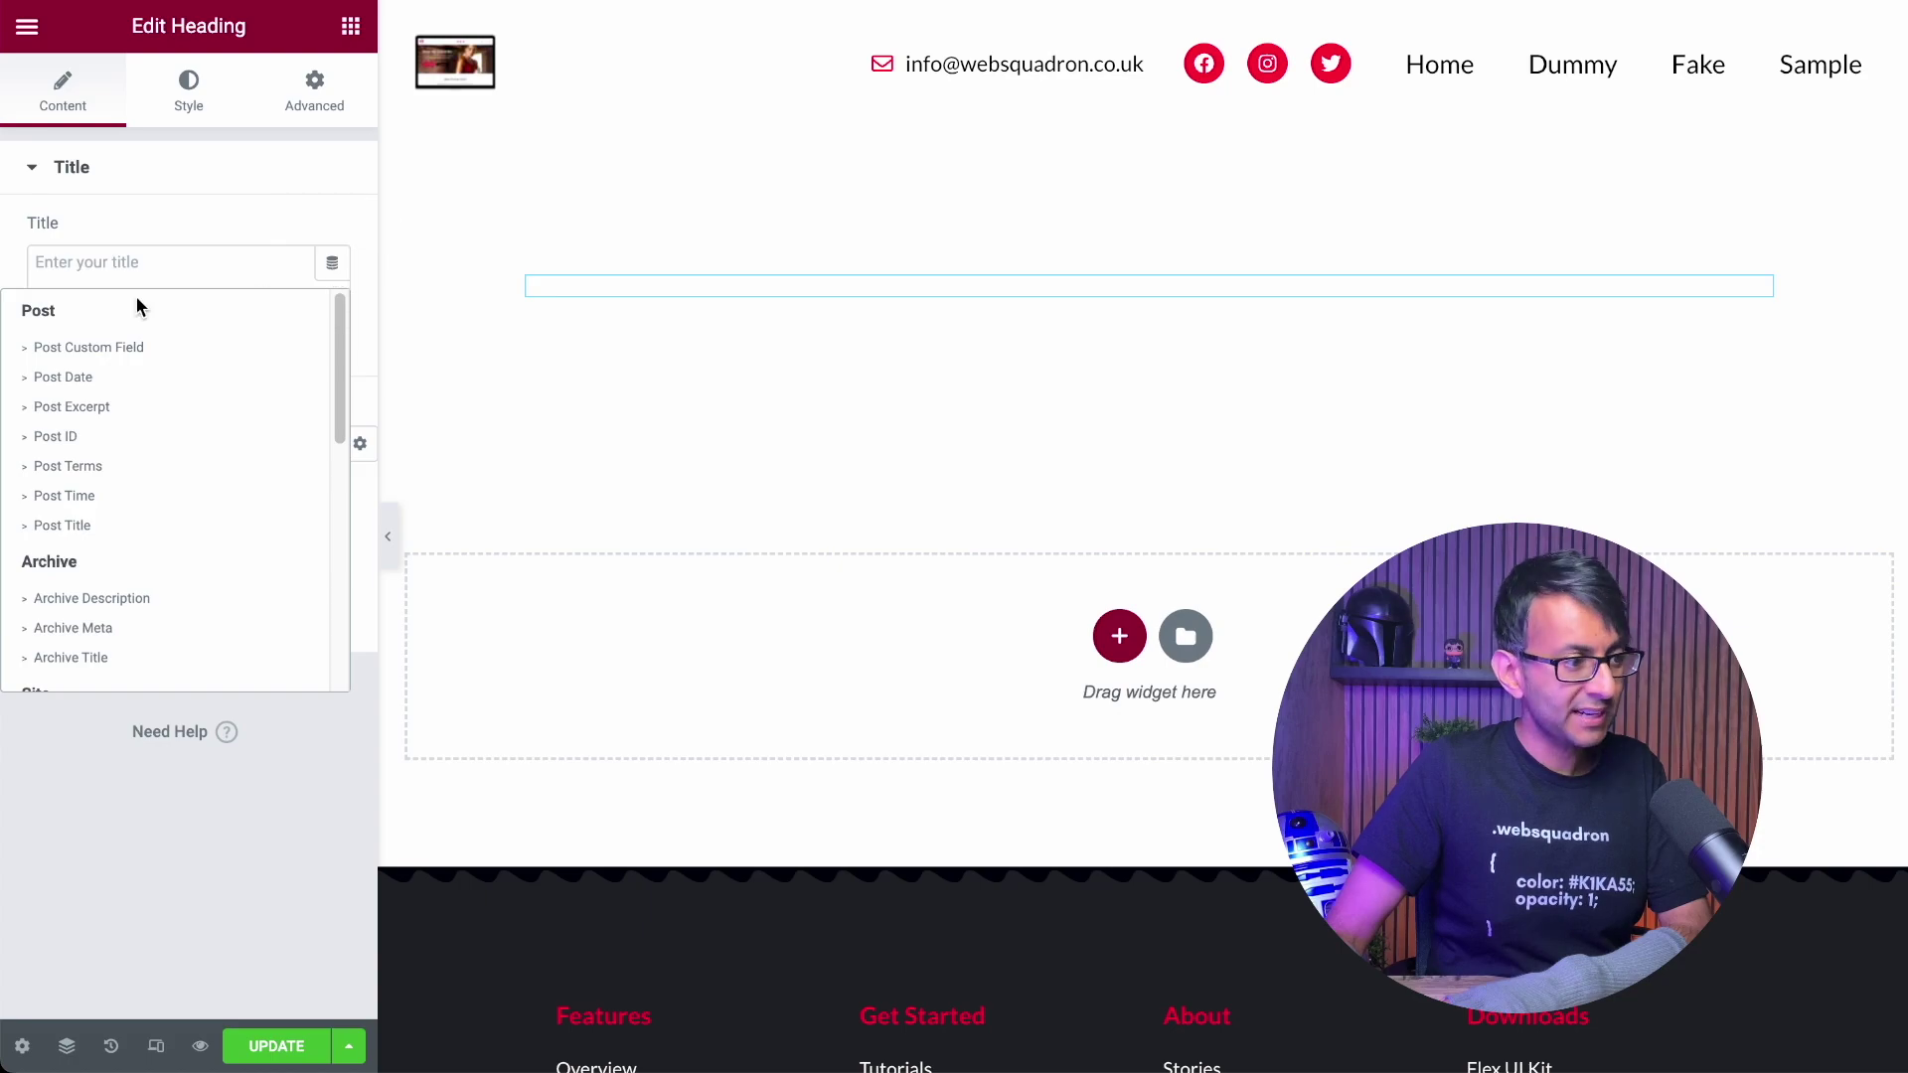
drag(340, 377, 311, 643)
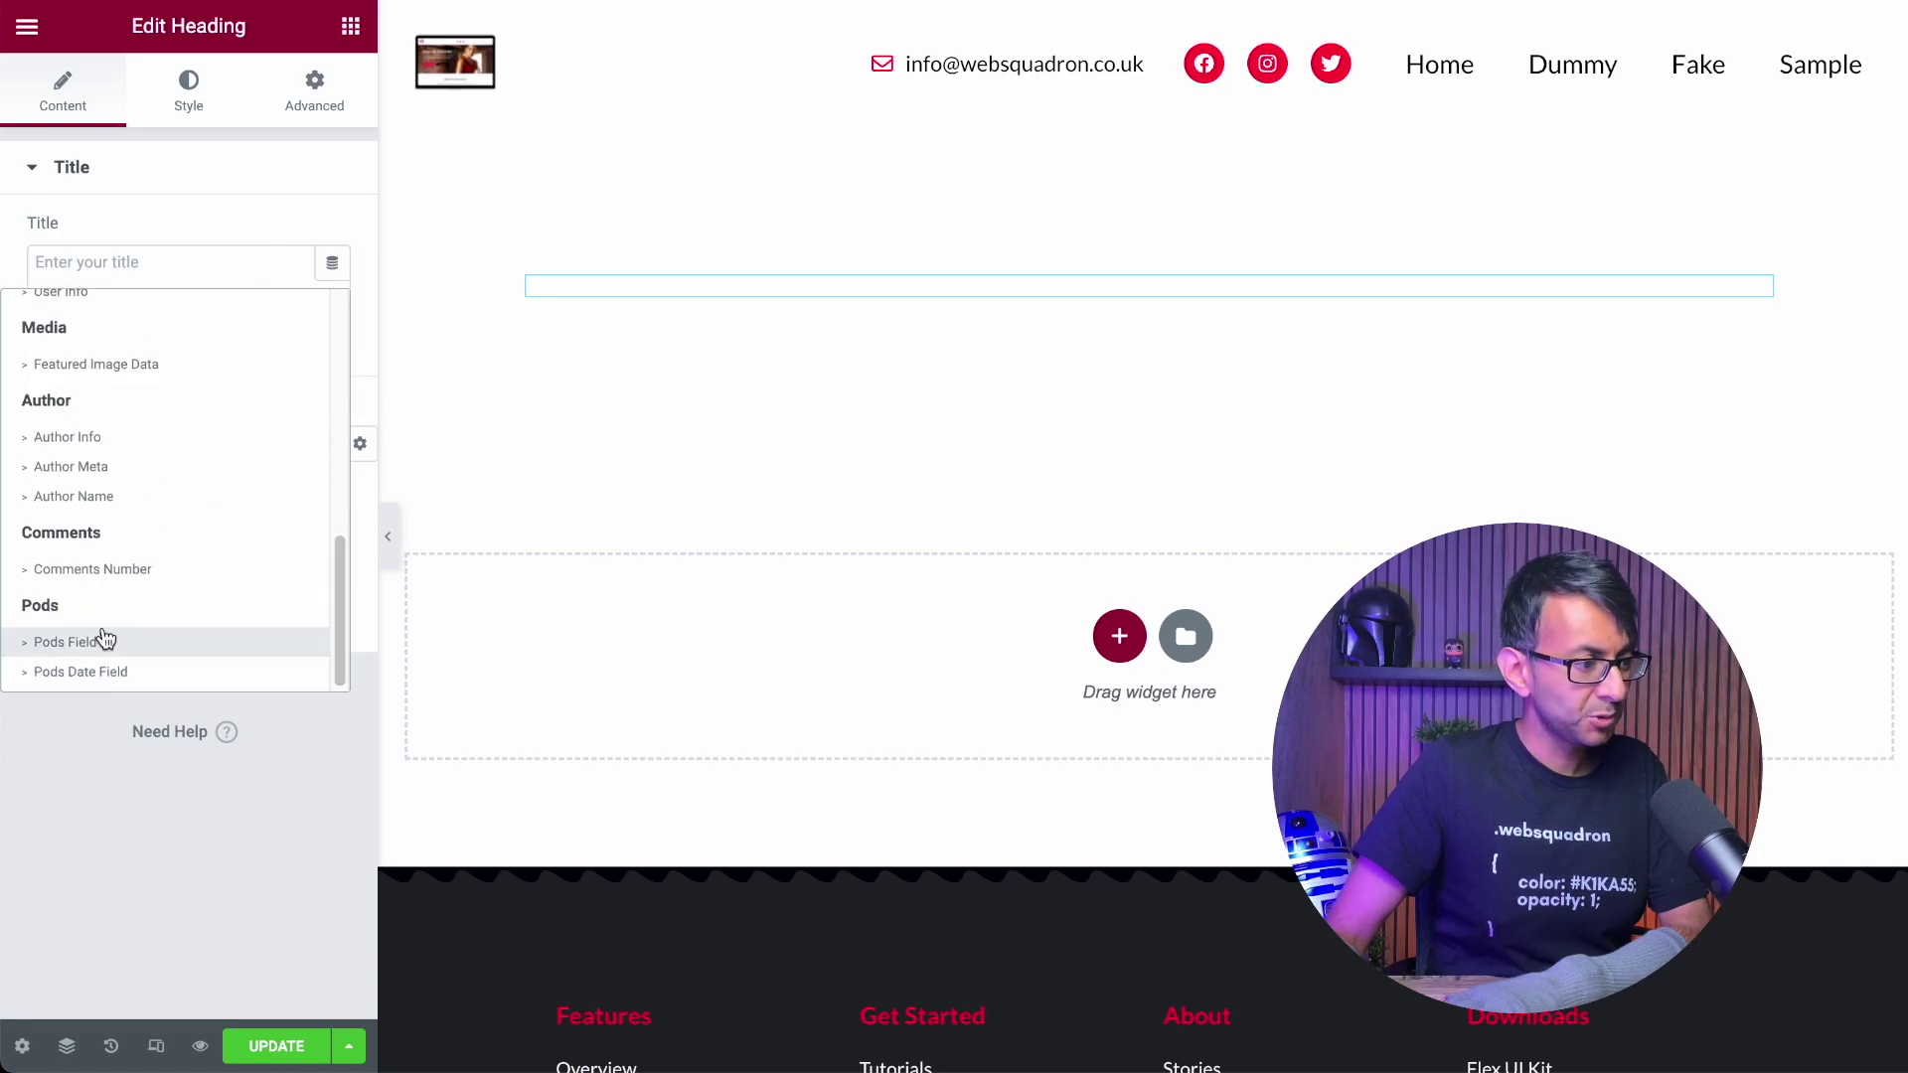
click(104, 642)
click(40, 264)
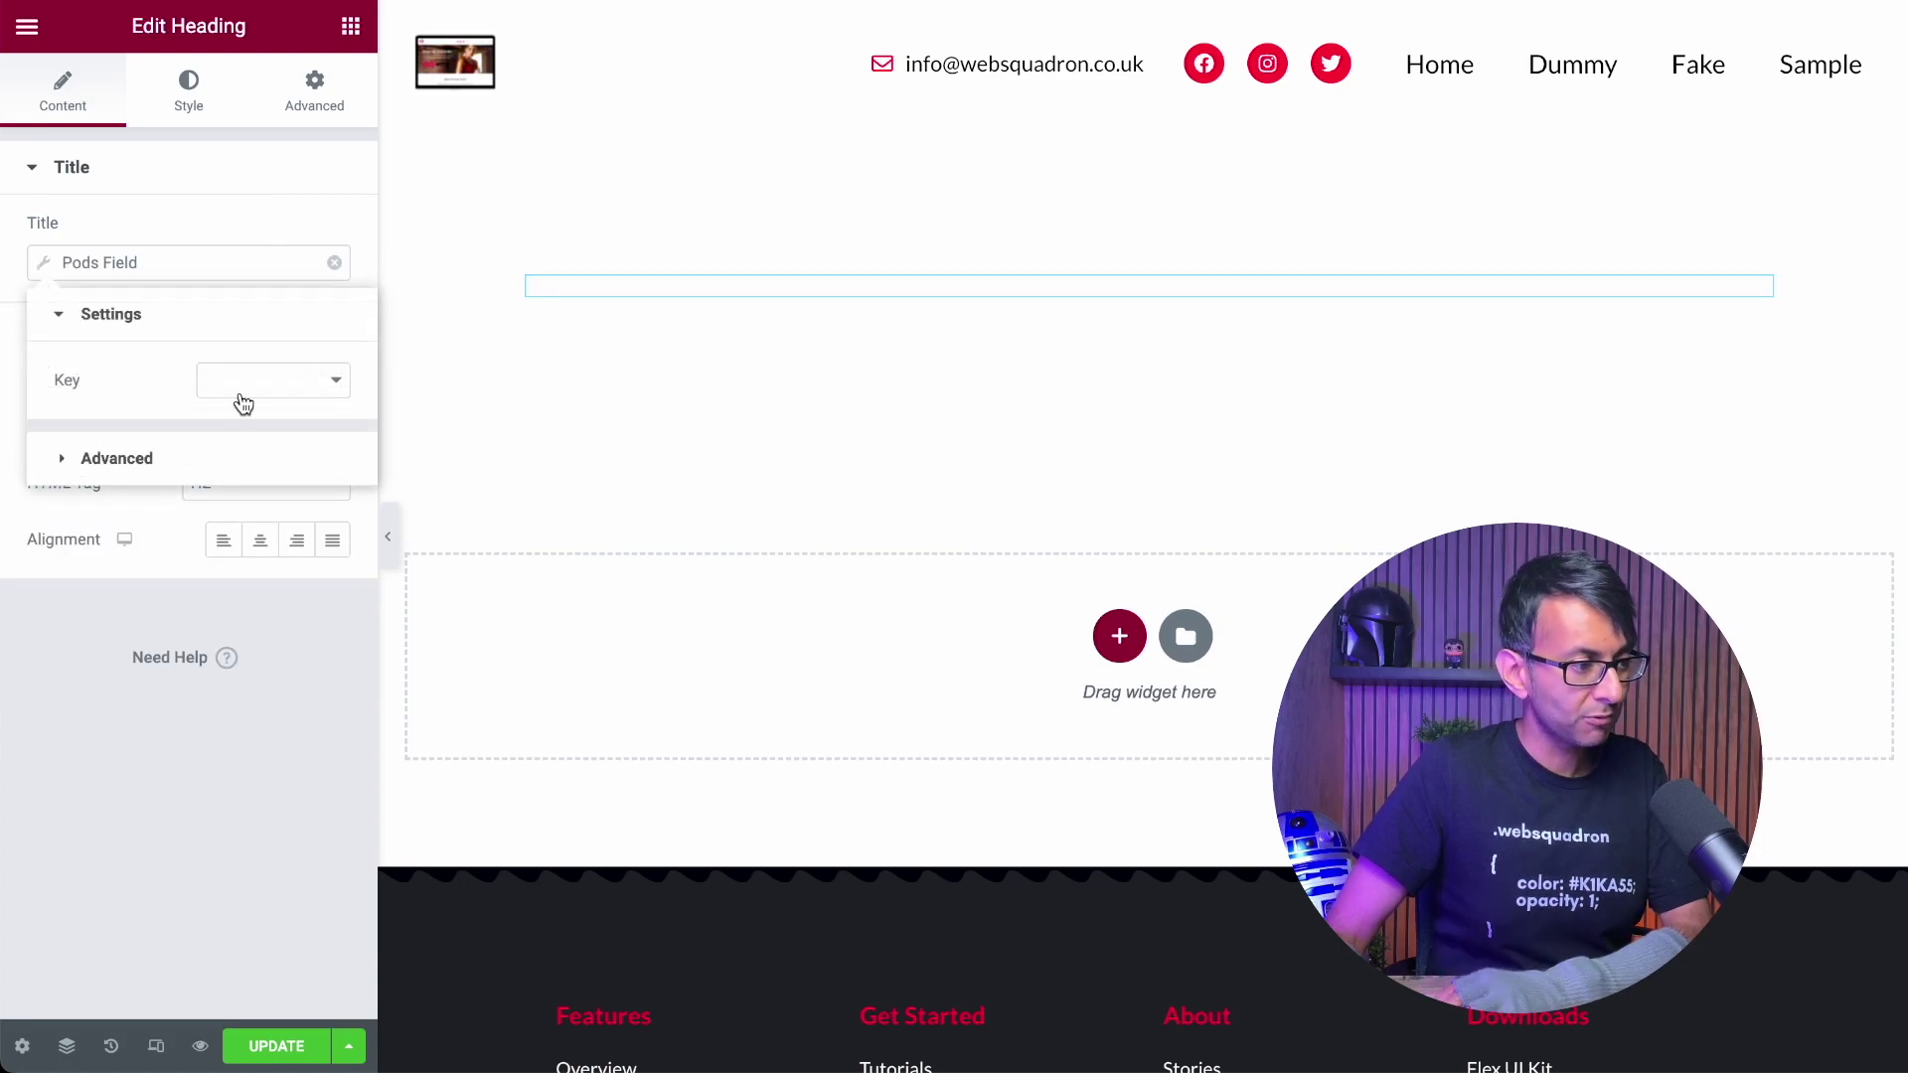
click(244, 403)
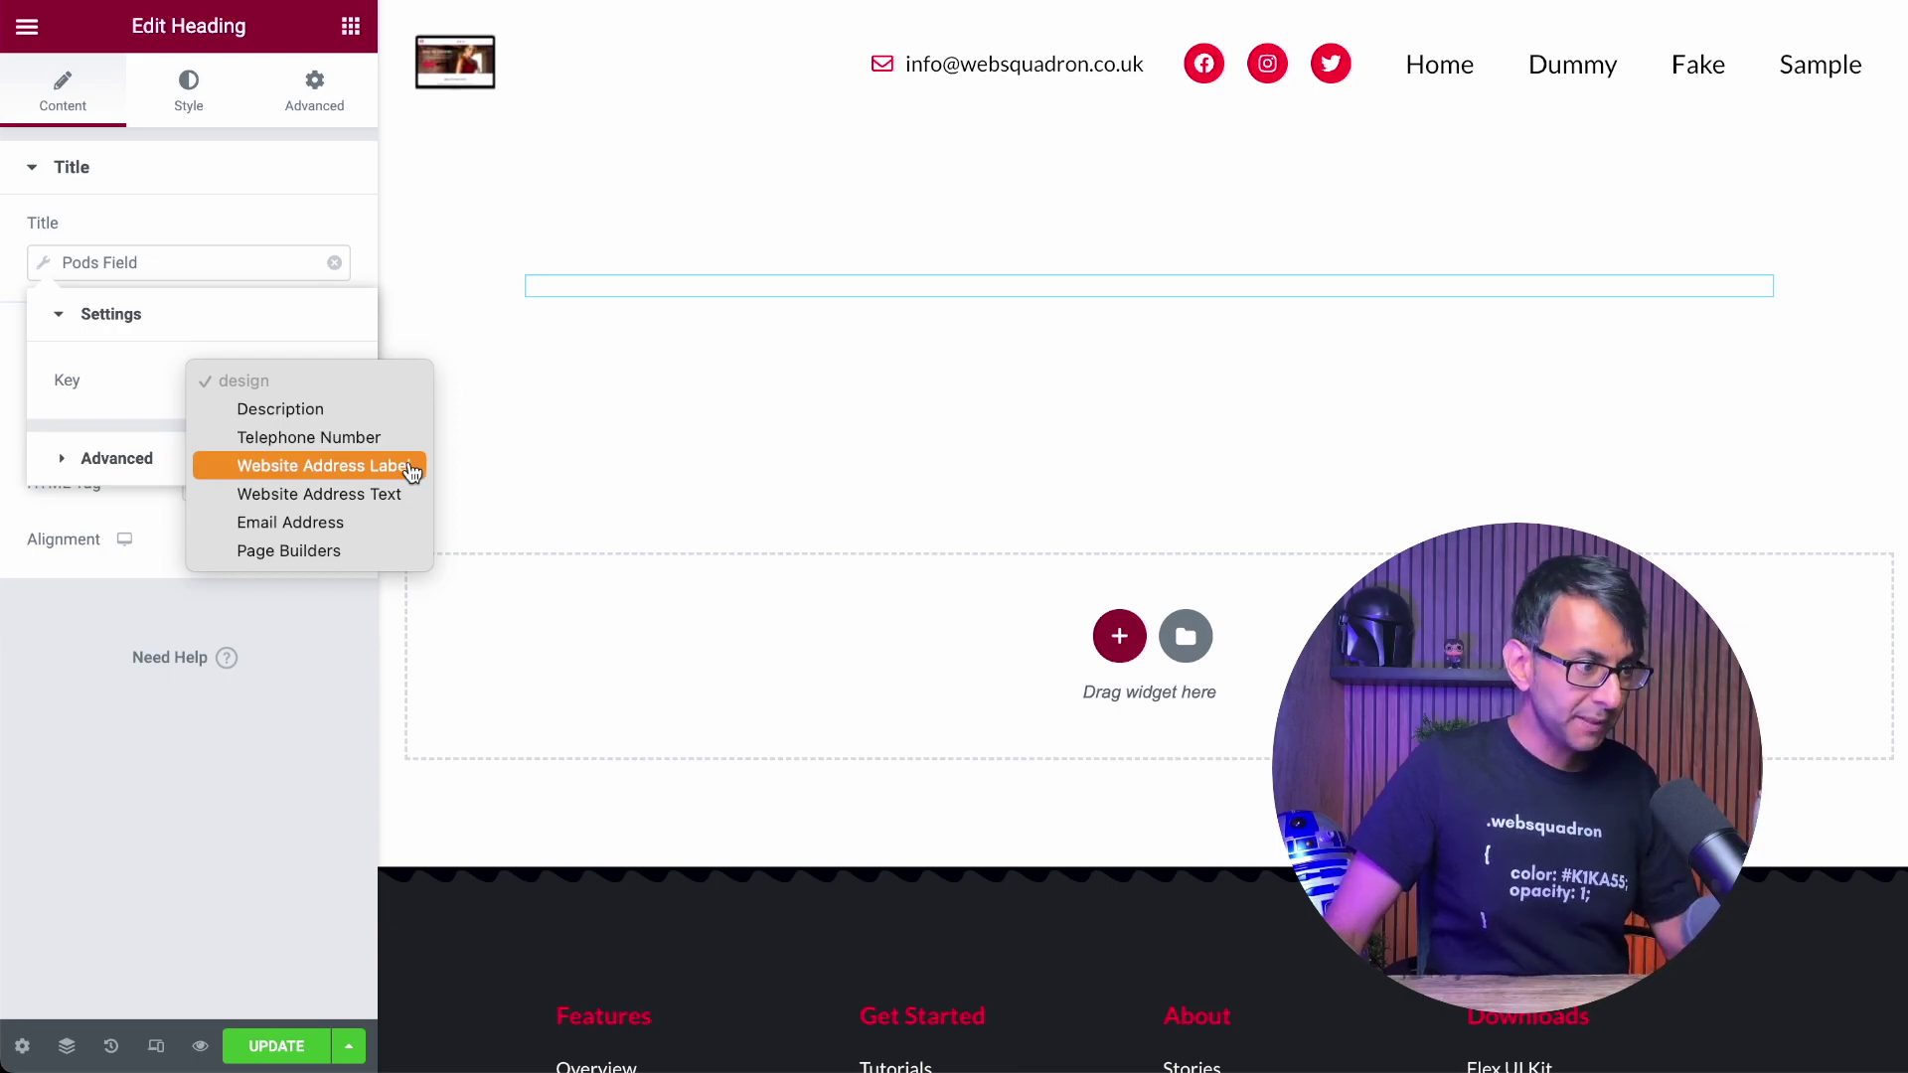
click(415, 471)
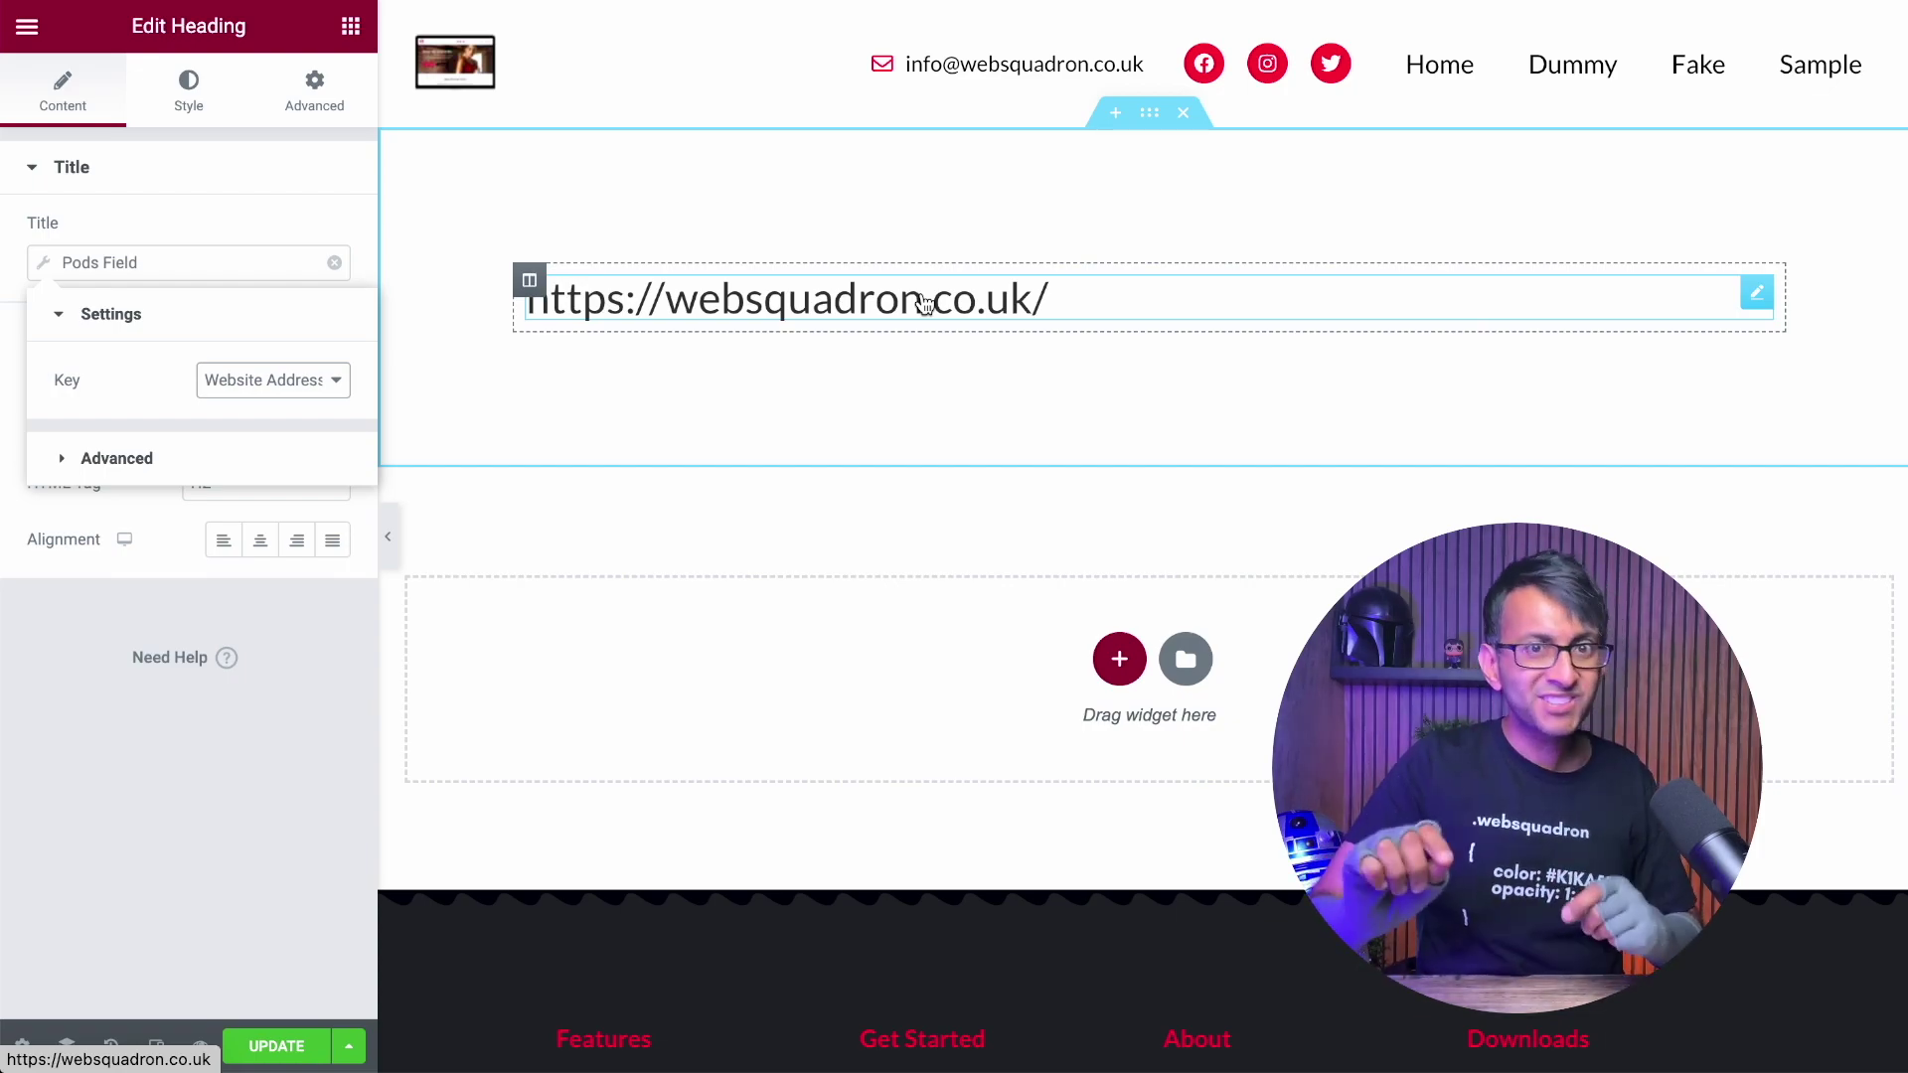
right_click(1074, 300)
click(1182, 373)
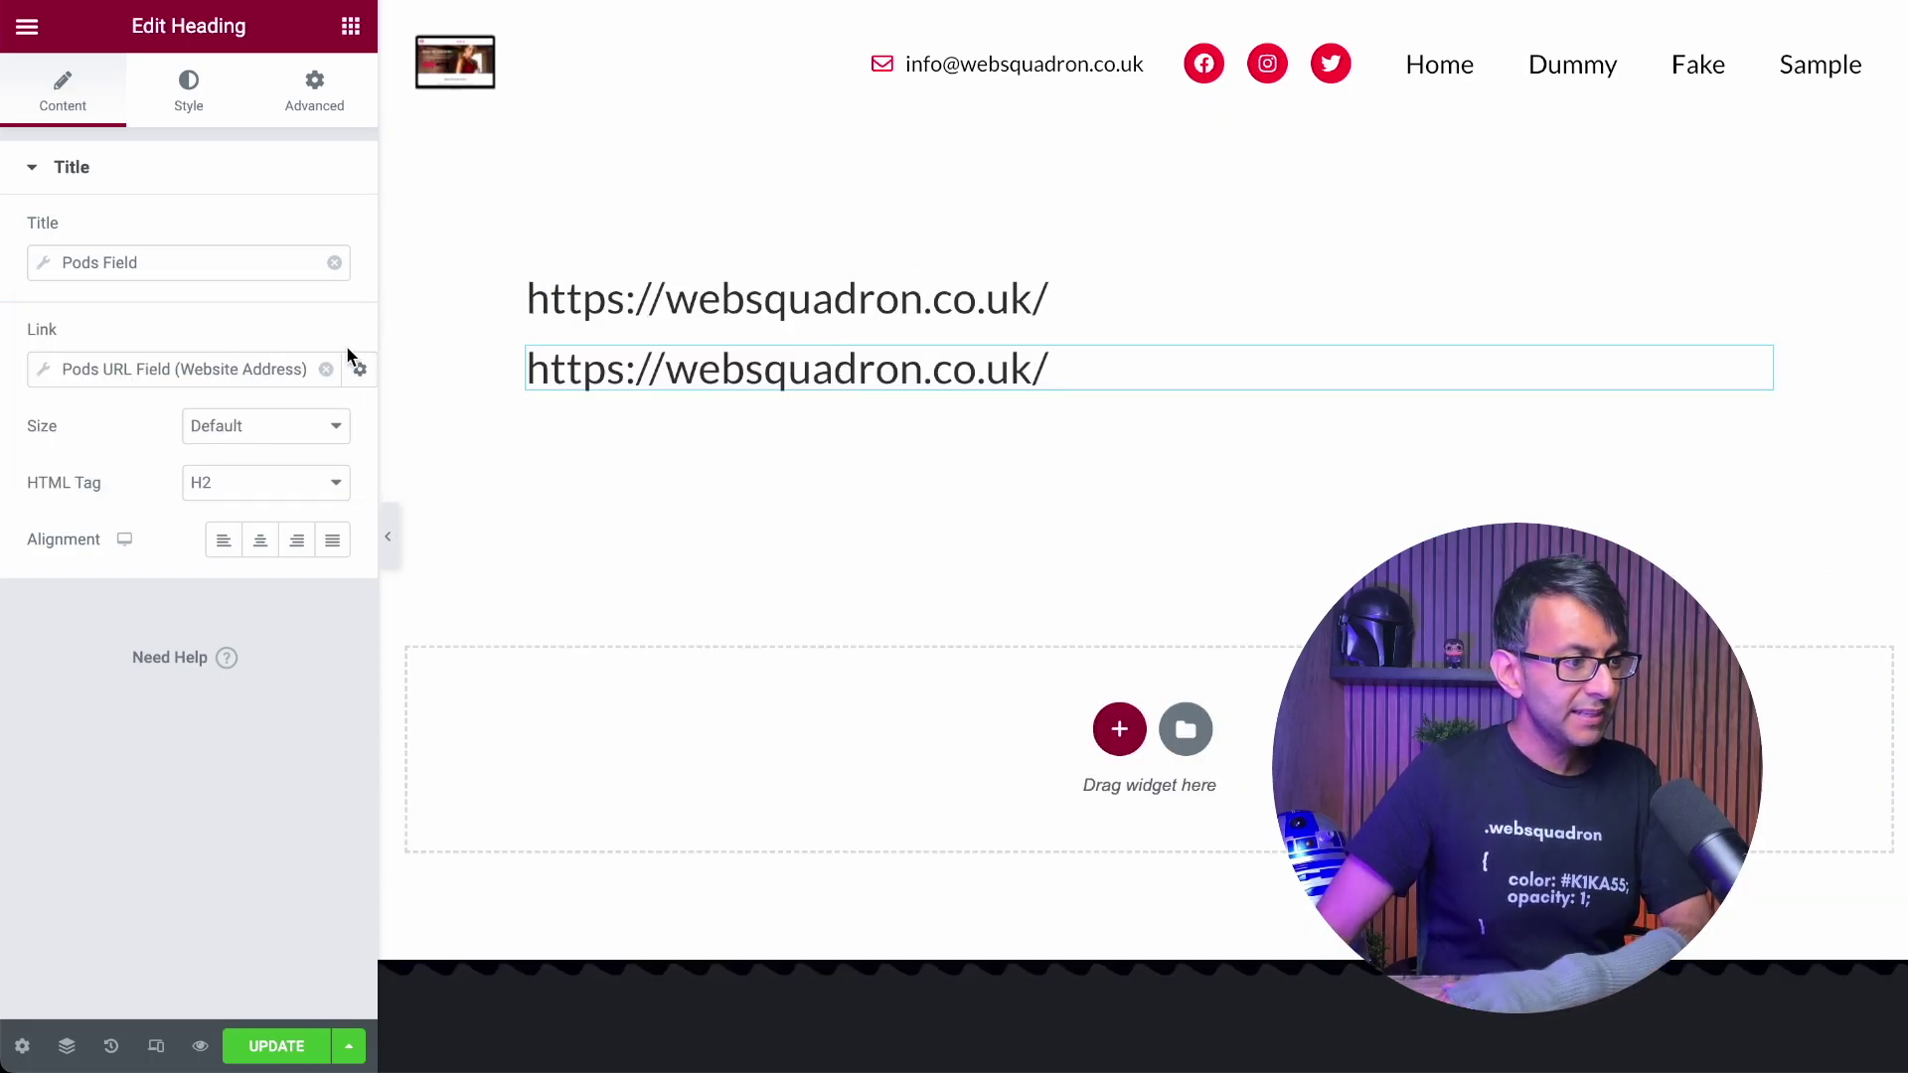
Step: Remove the duplicate's link and set its title to the Pods Field Website Address Text
click(326, 369)
click(334, 263)
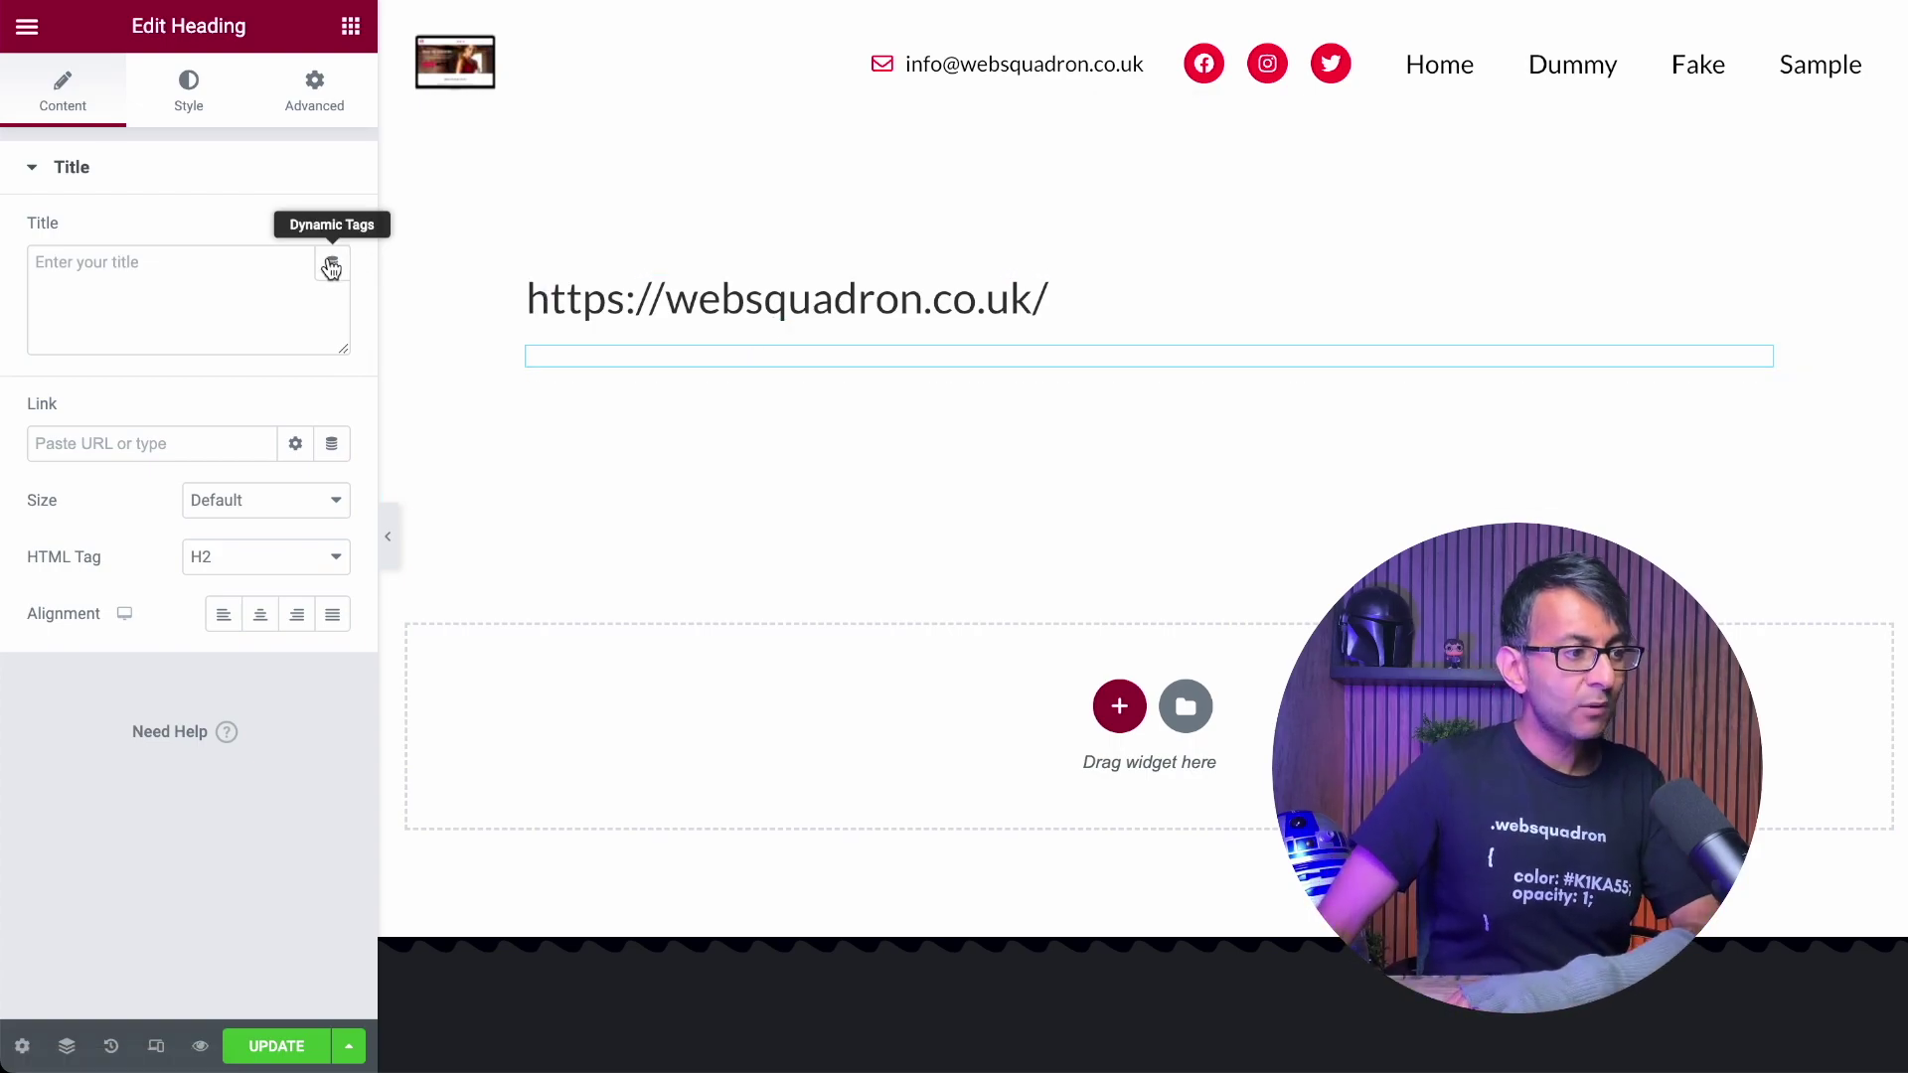
click(331, 267)
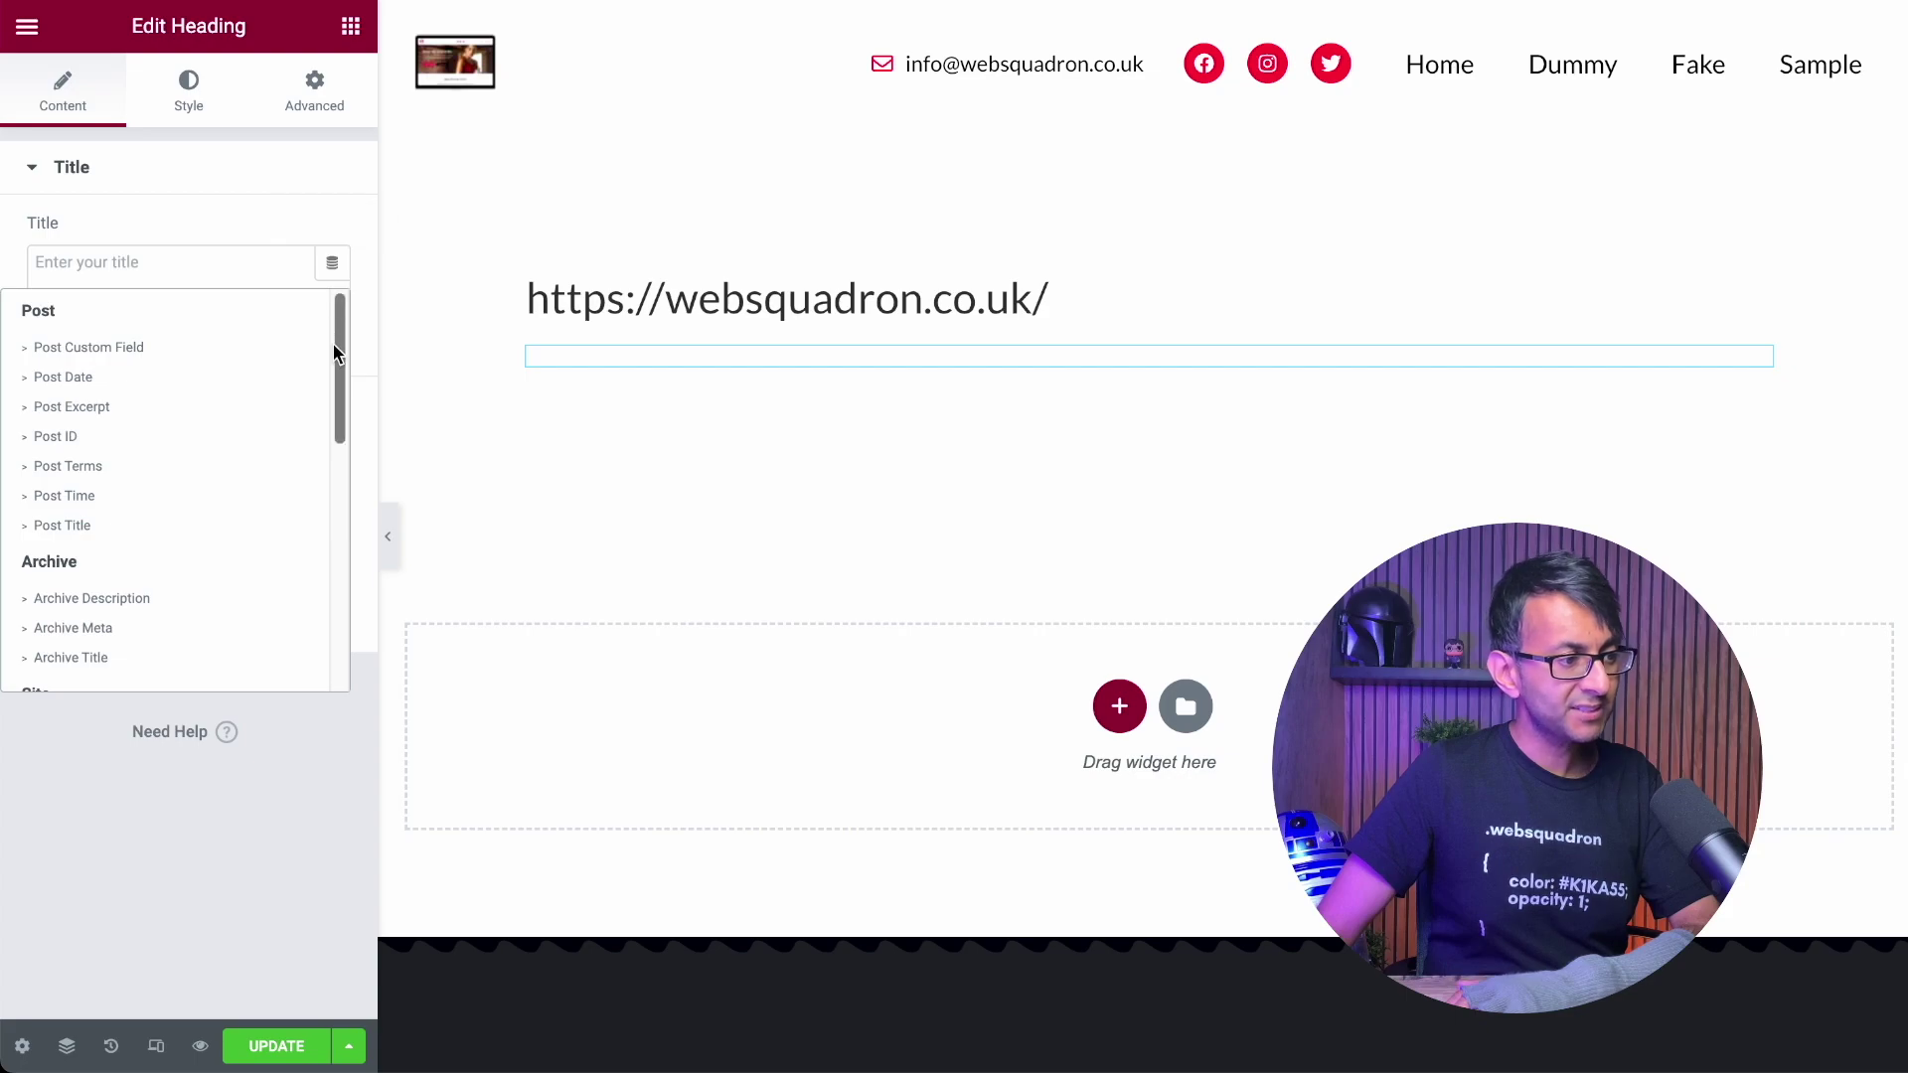
drag(339, 358, 339, 606)
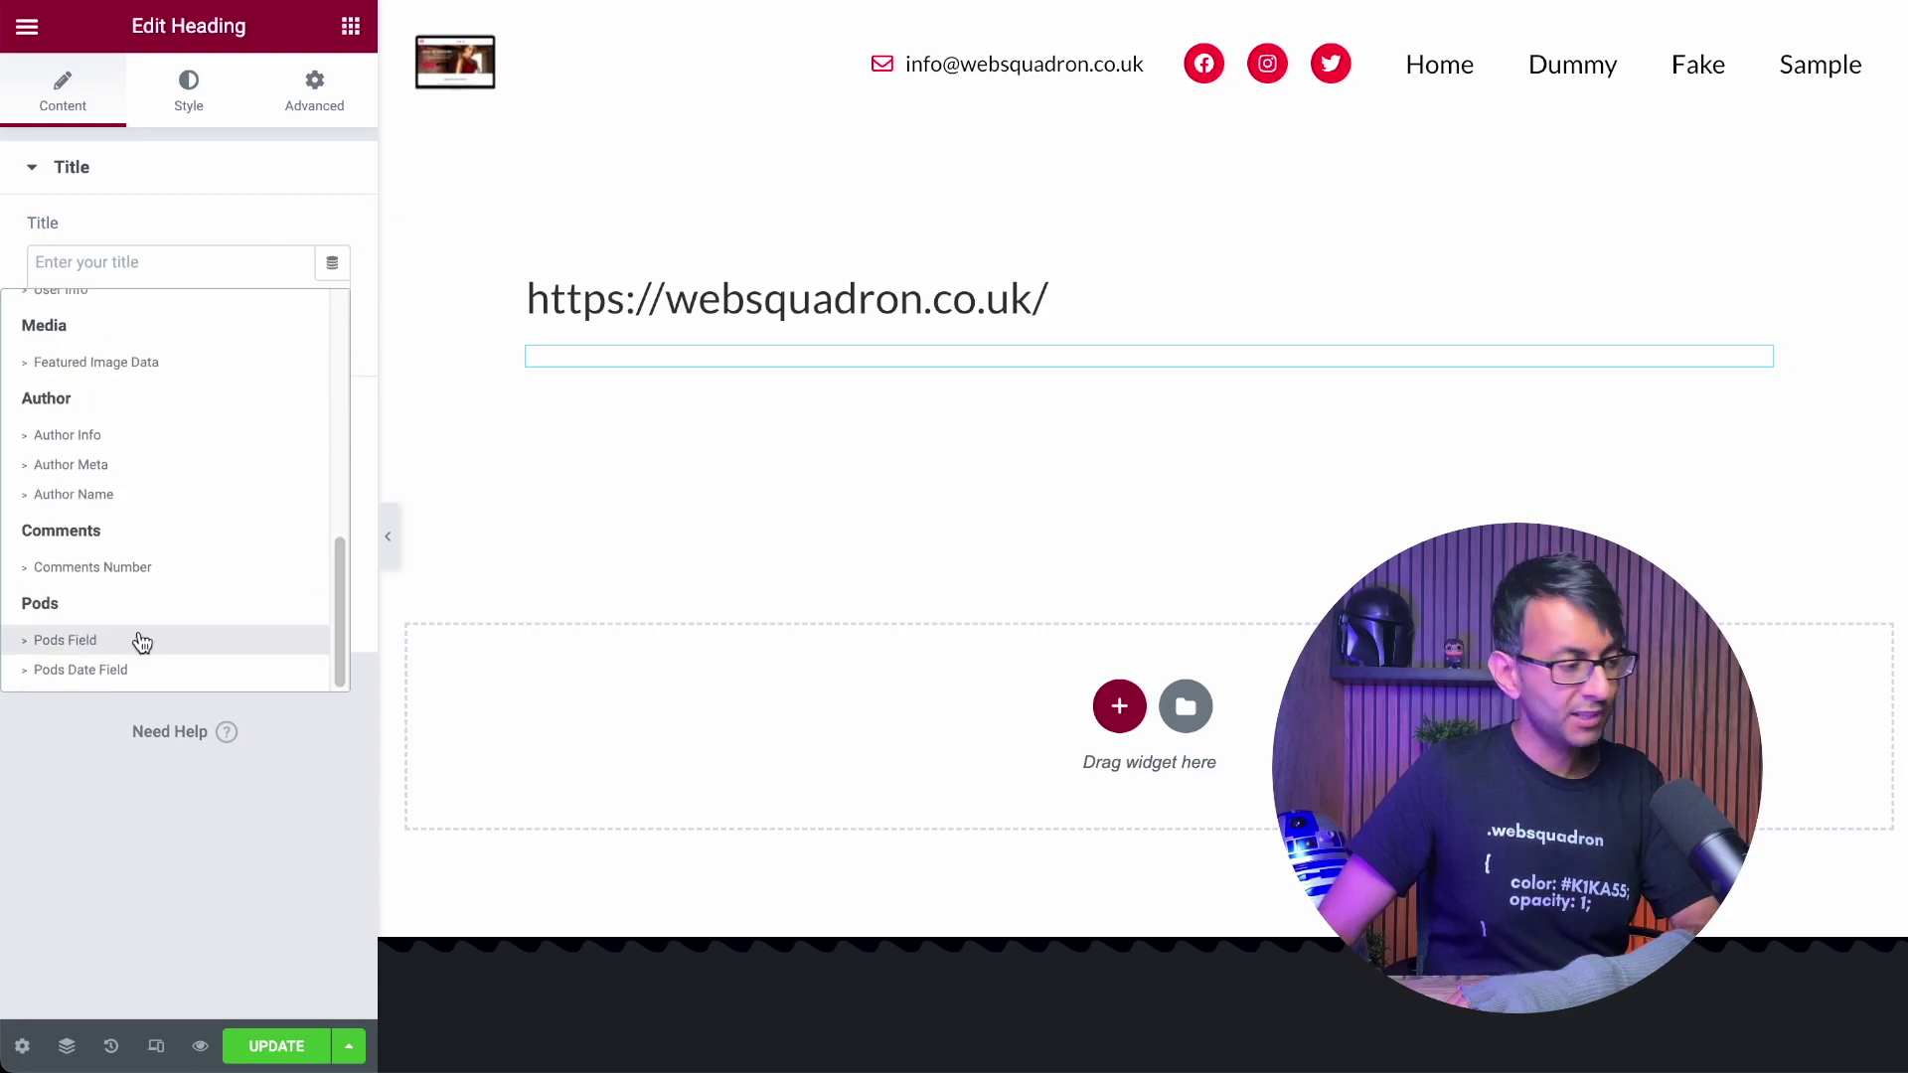
click(142, 642)
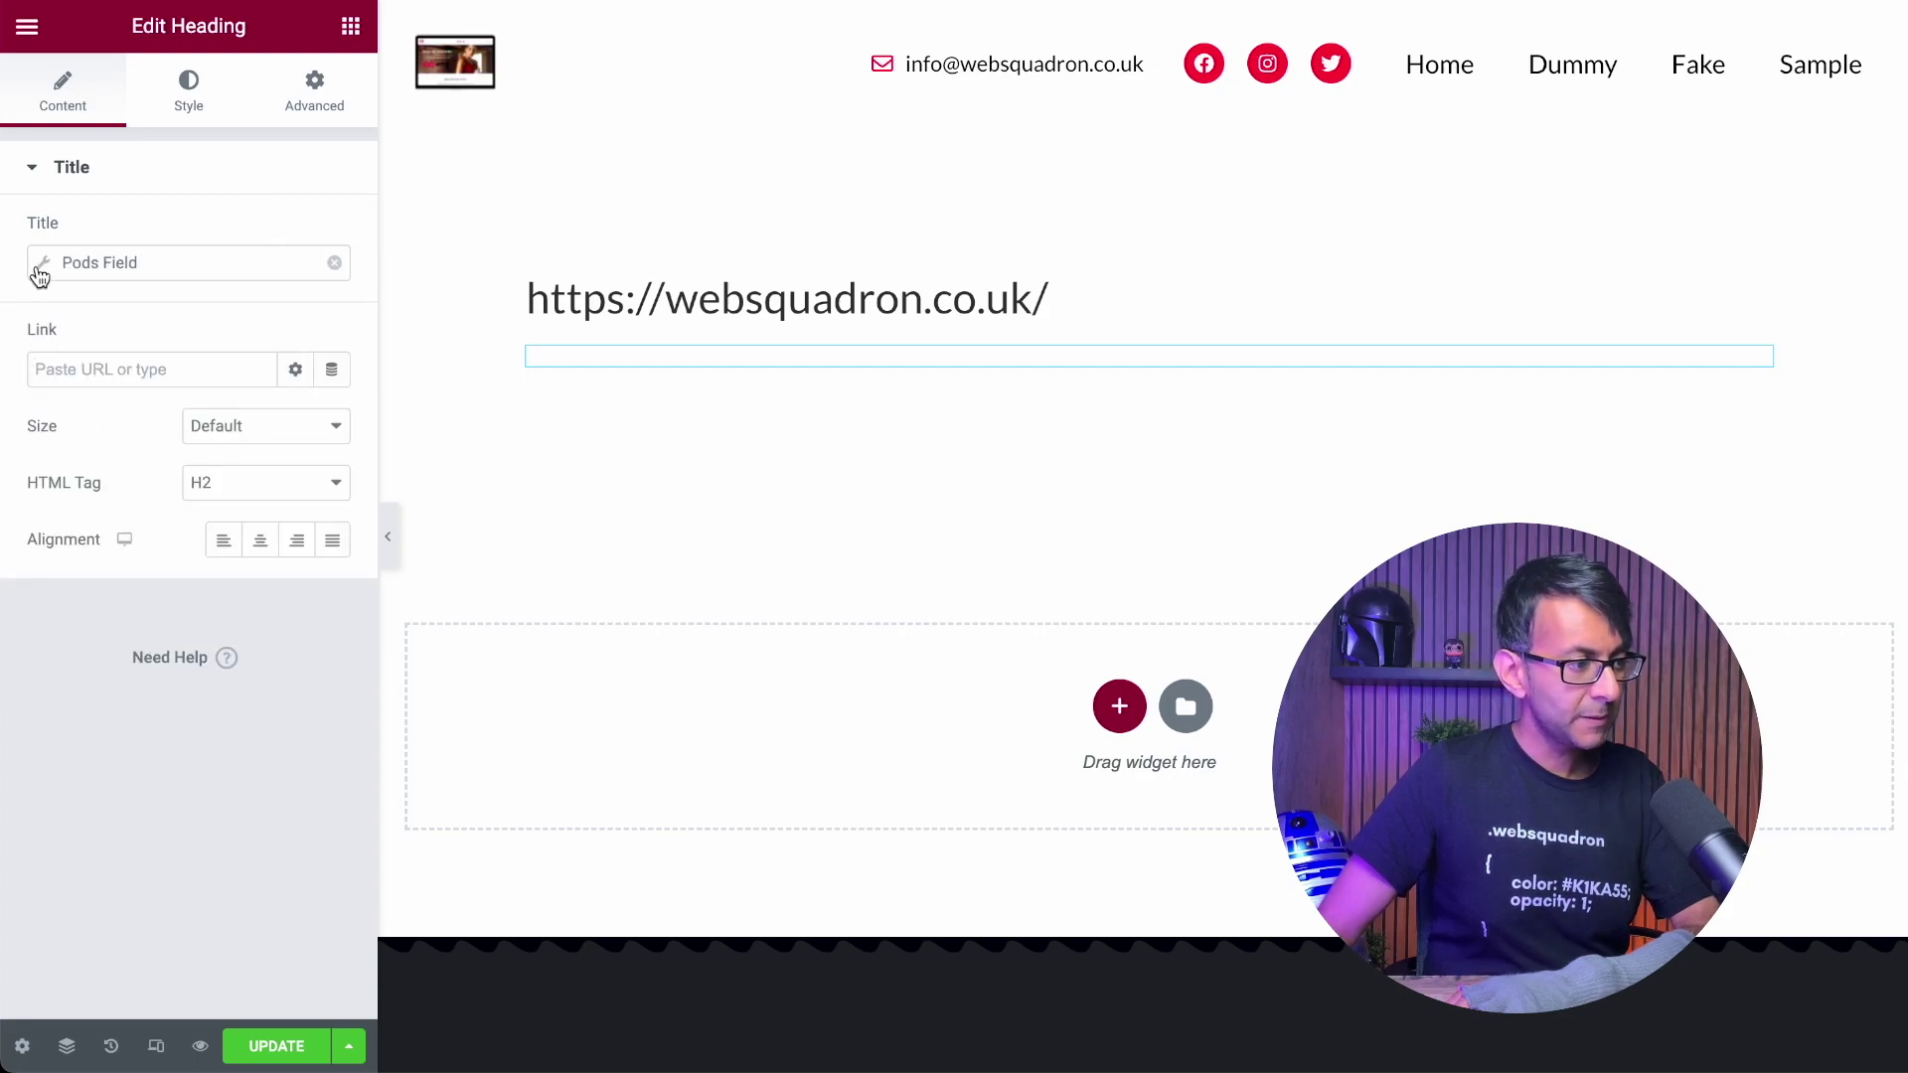
click(78, 265)
click(282, 387)
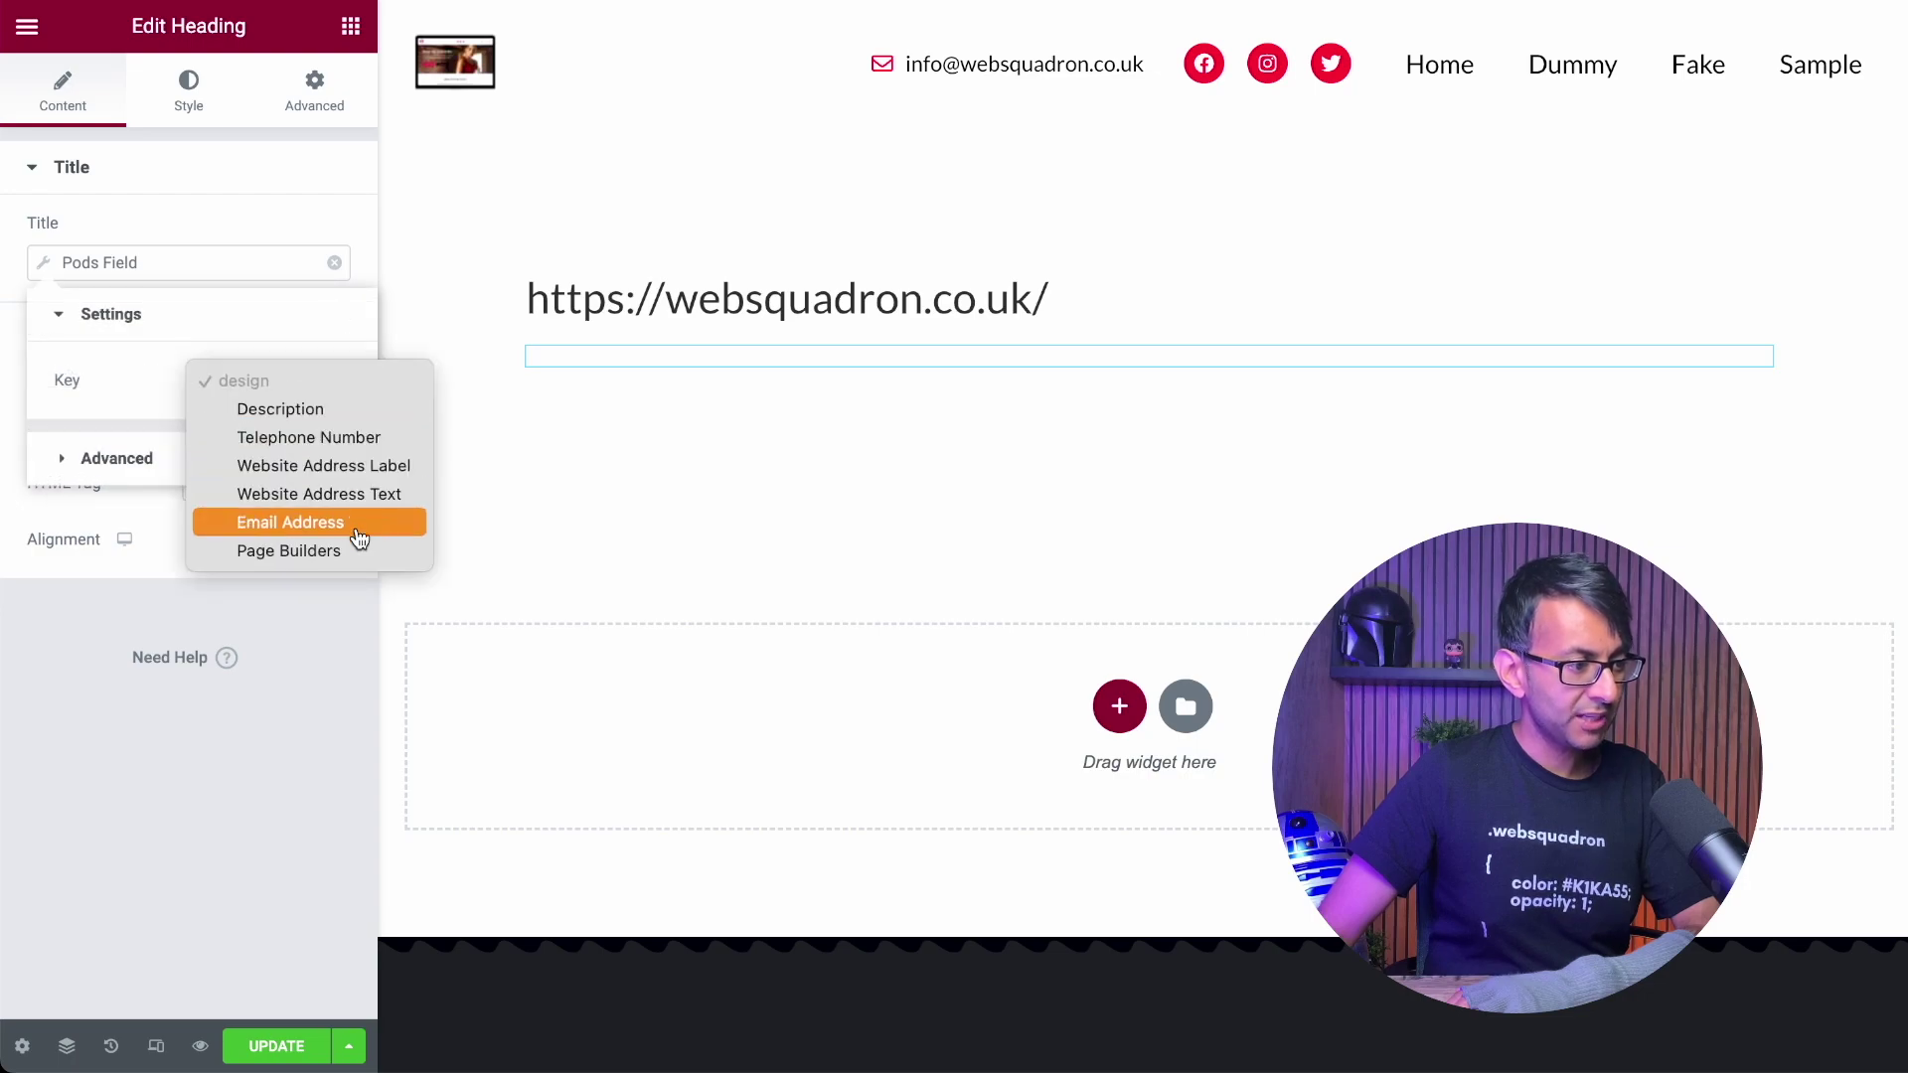
click(380, 495)
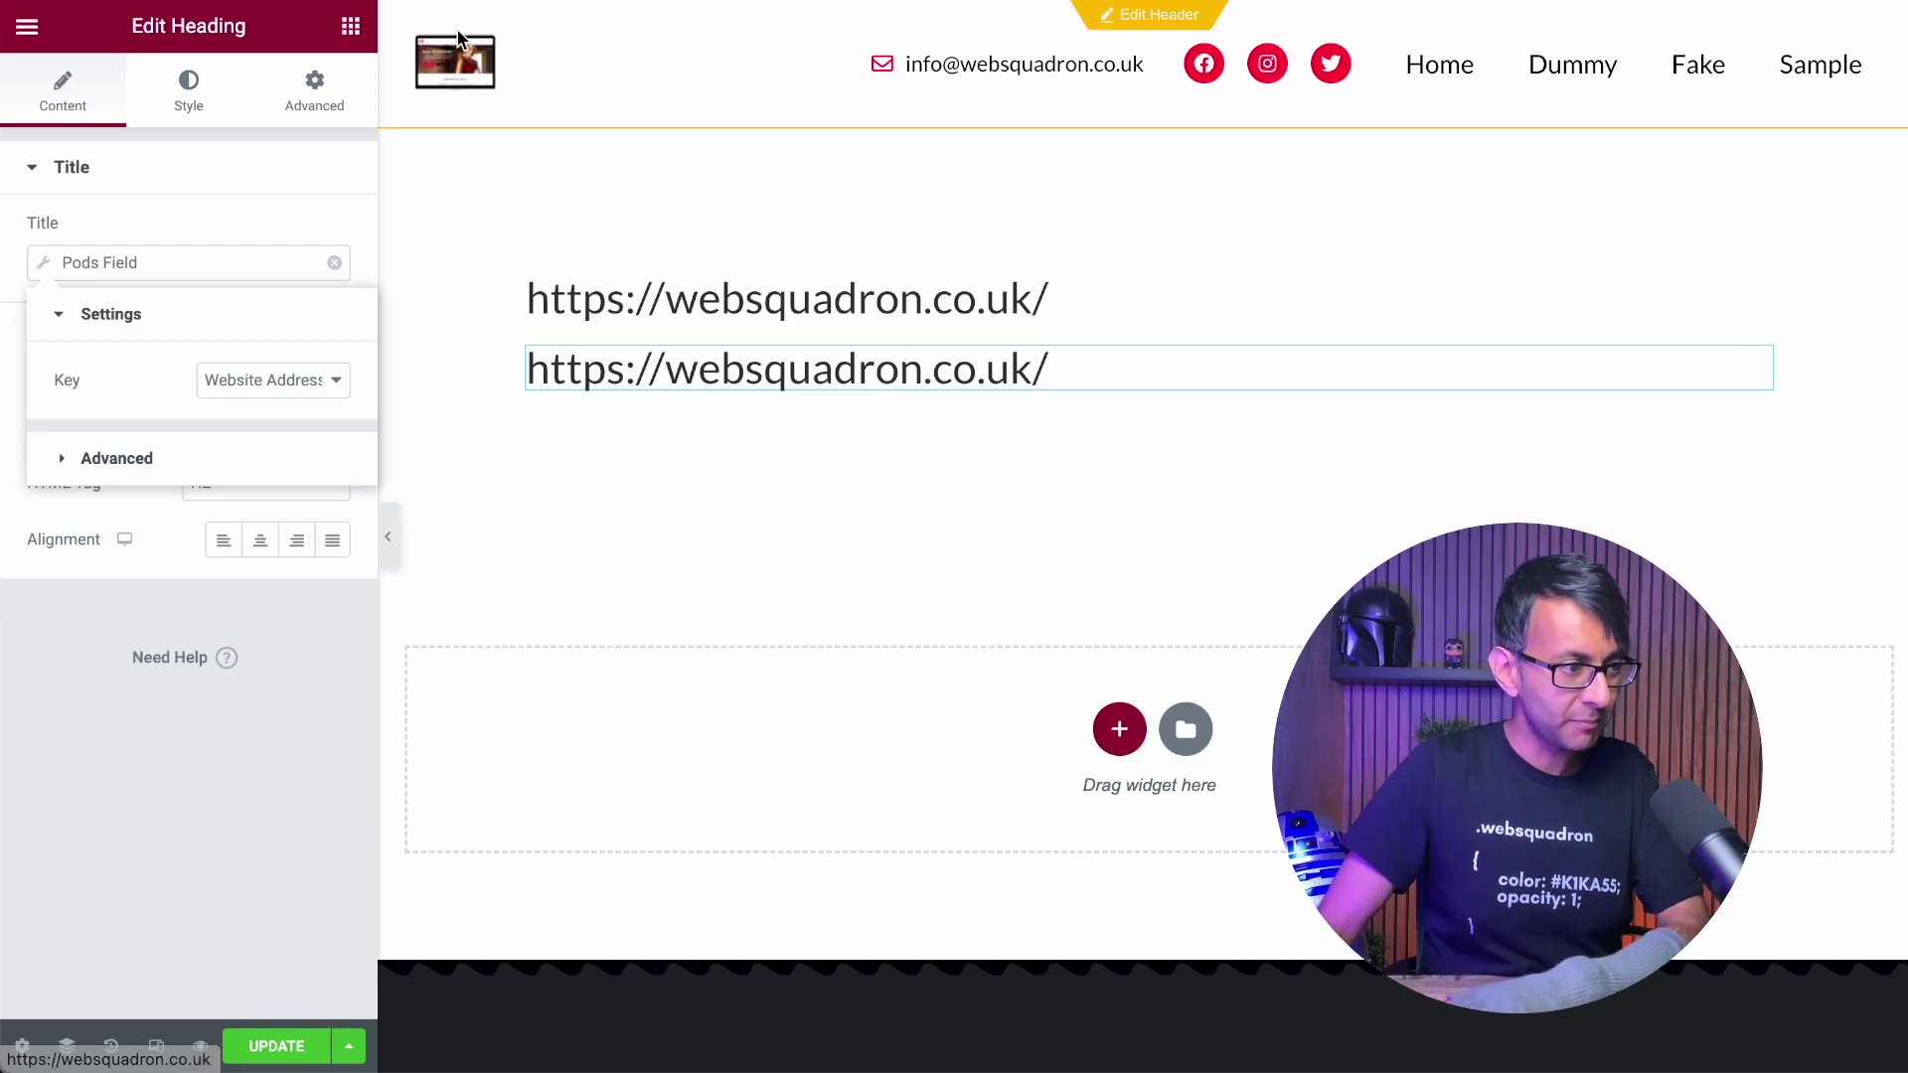
Step: Check the hyperlink inside the design's Website Address Text content in WordPress admin, then return to Elementor
key(ctrl+Tab)
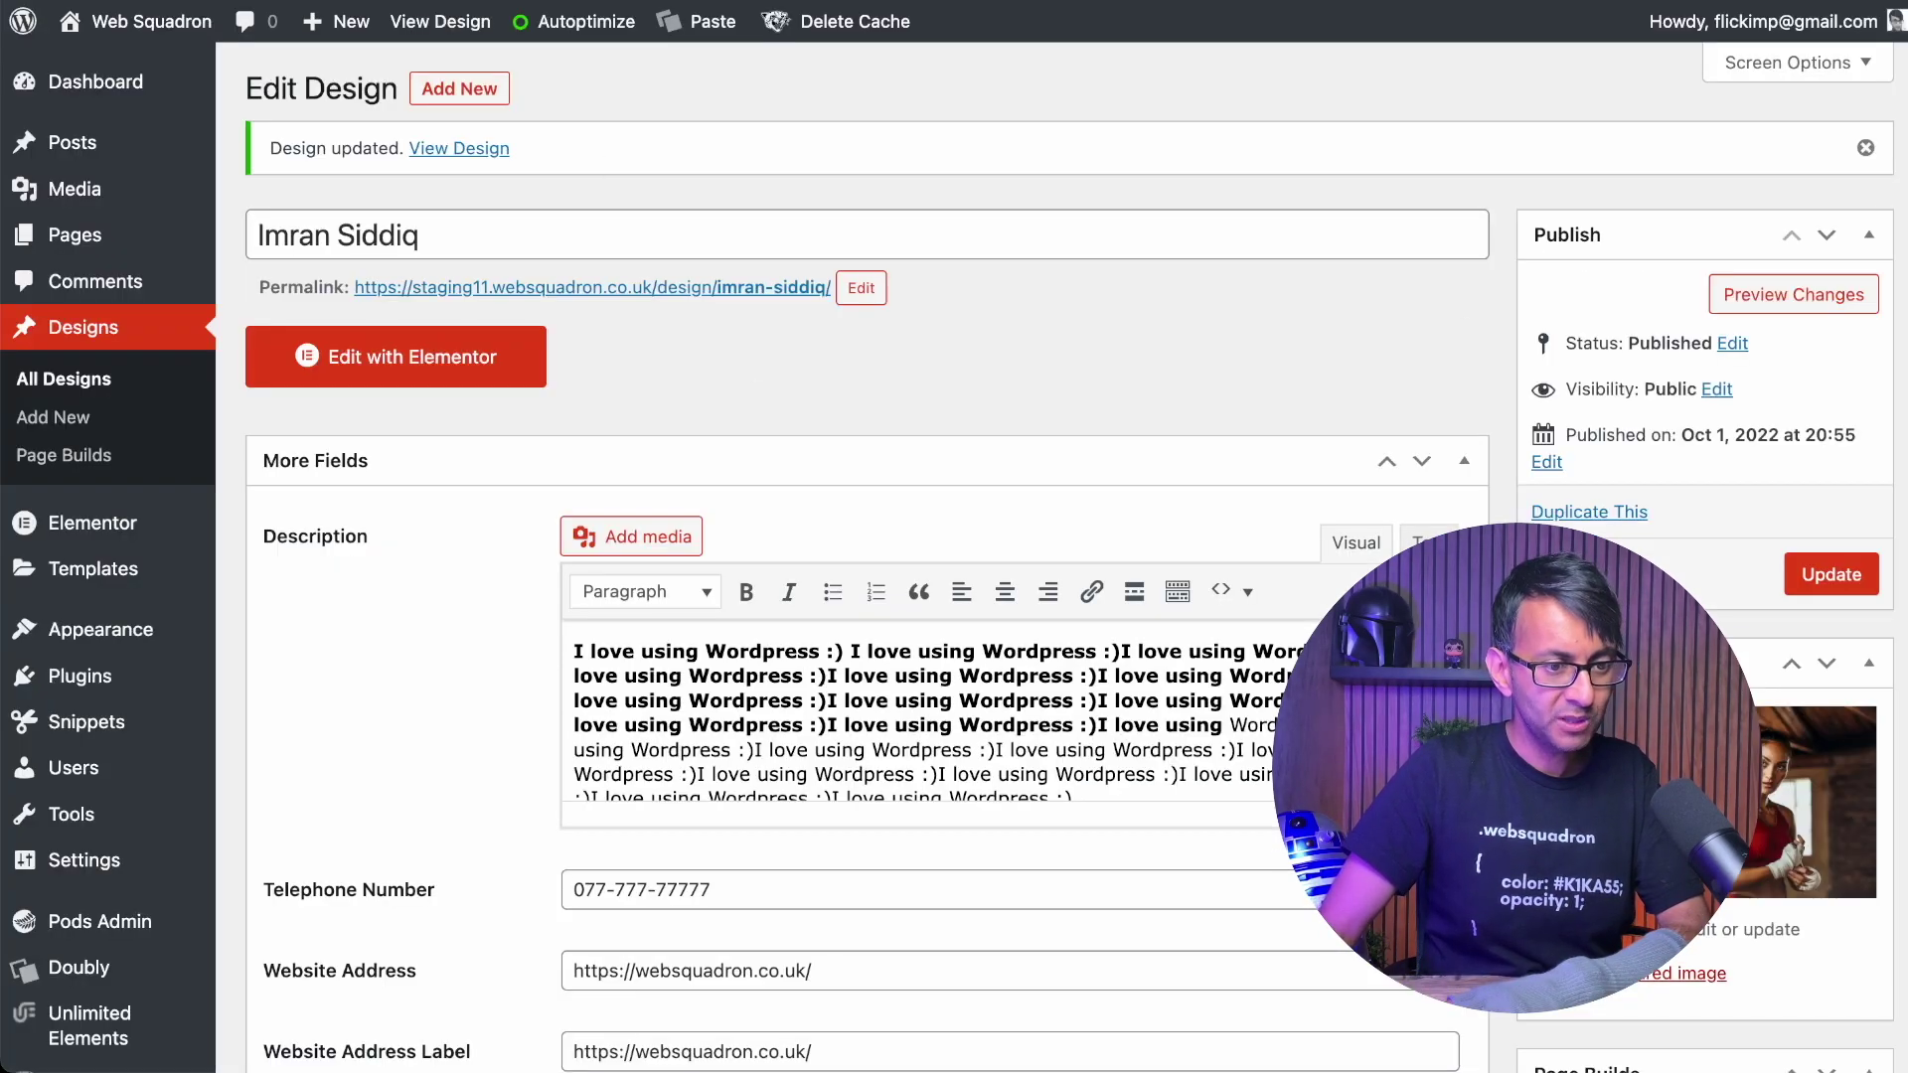
scroll(895, 497, down, 9)
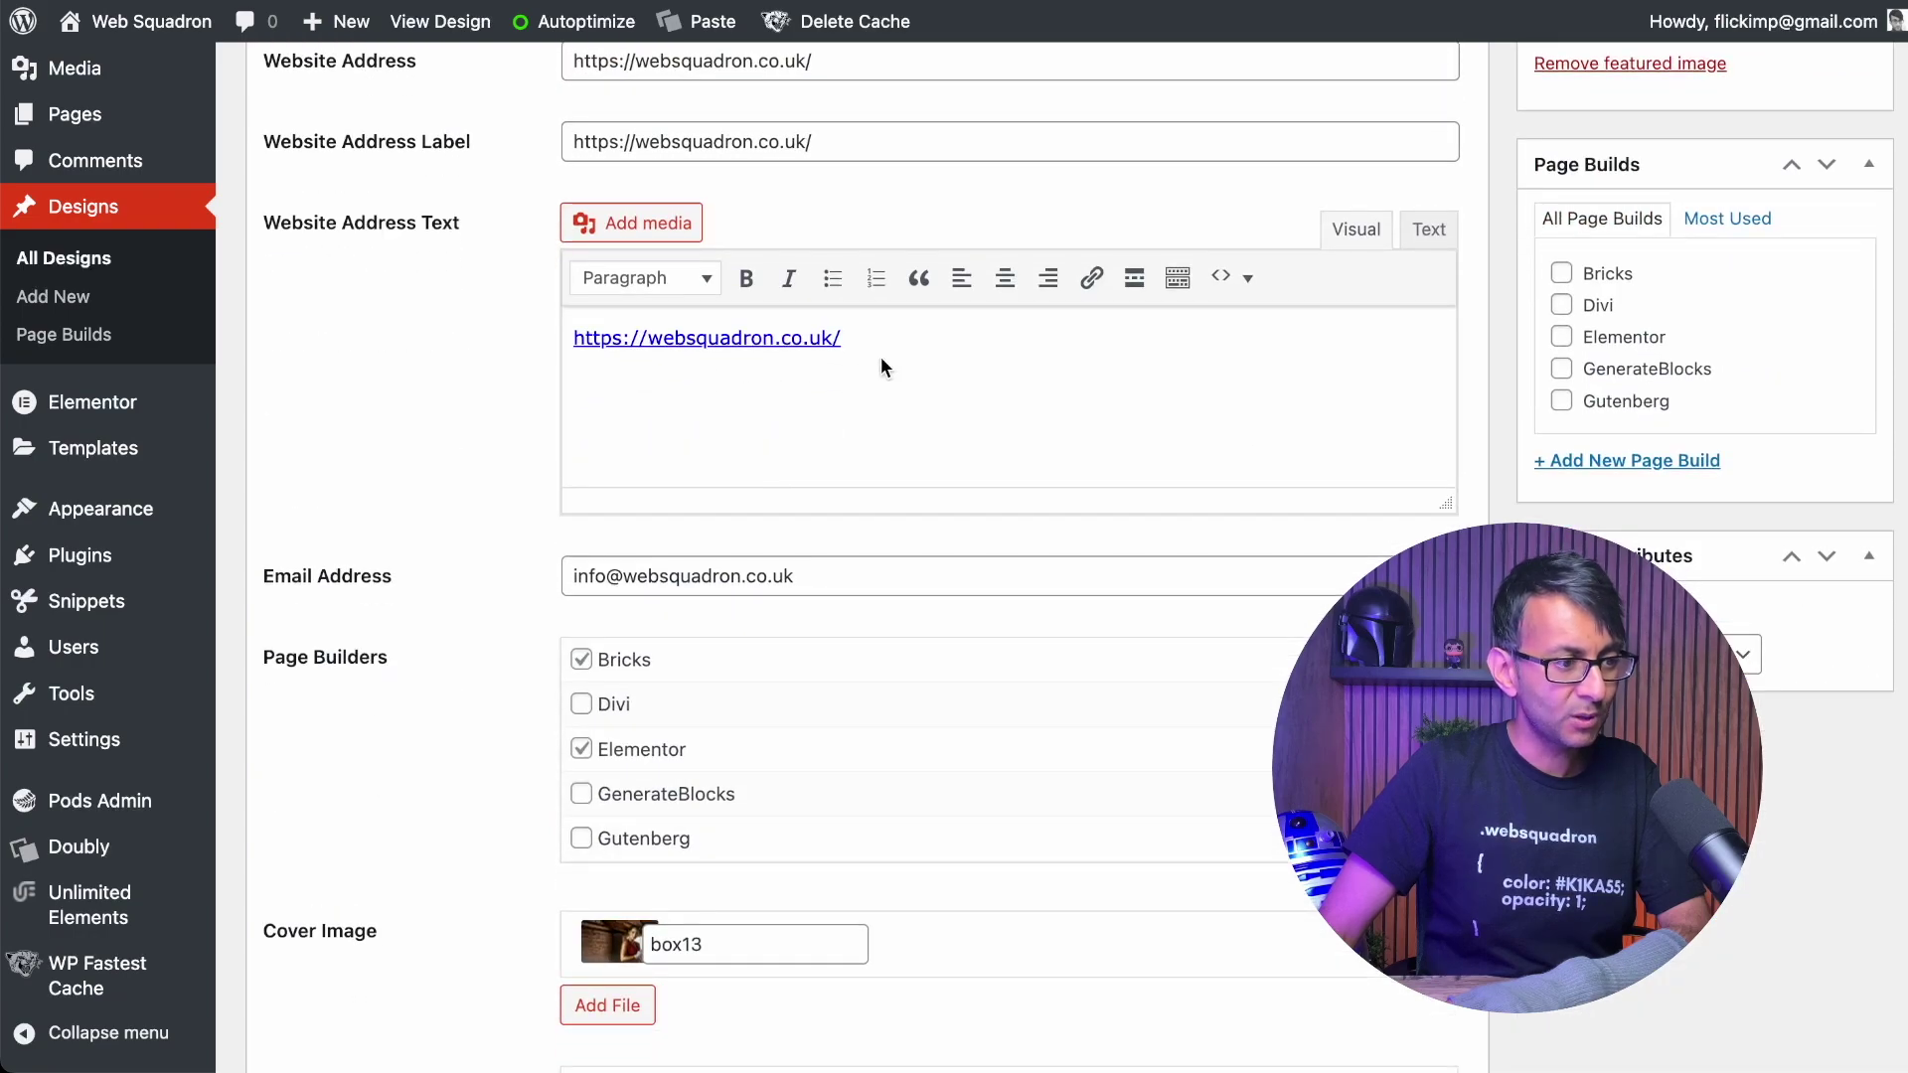
click(885, 353)
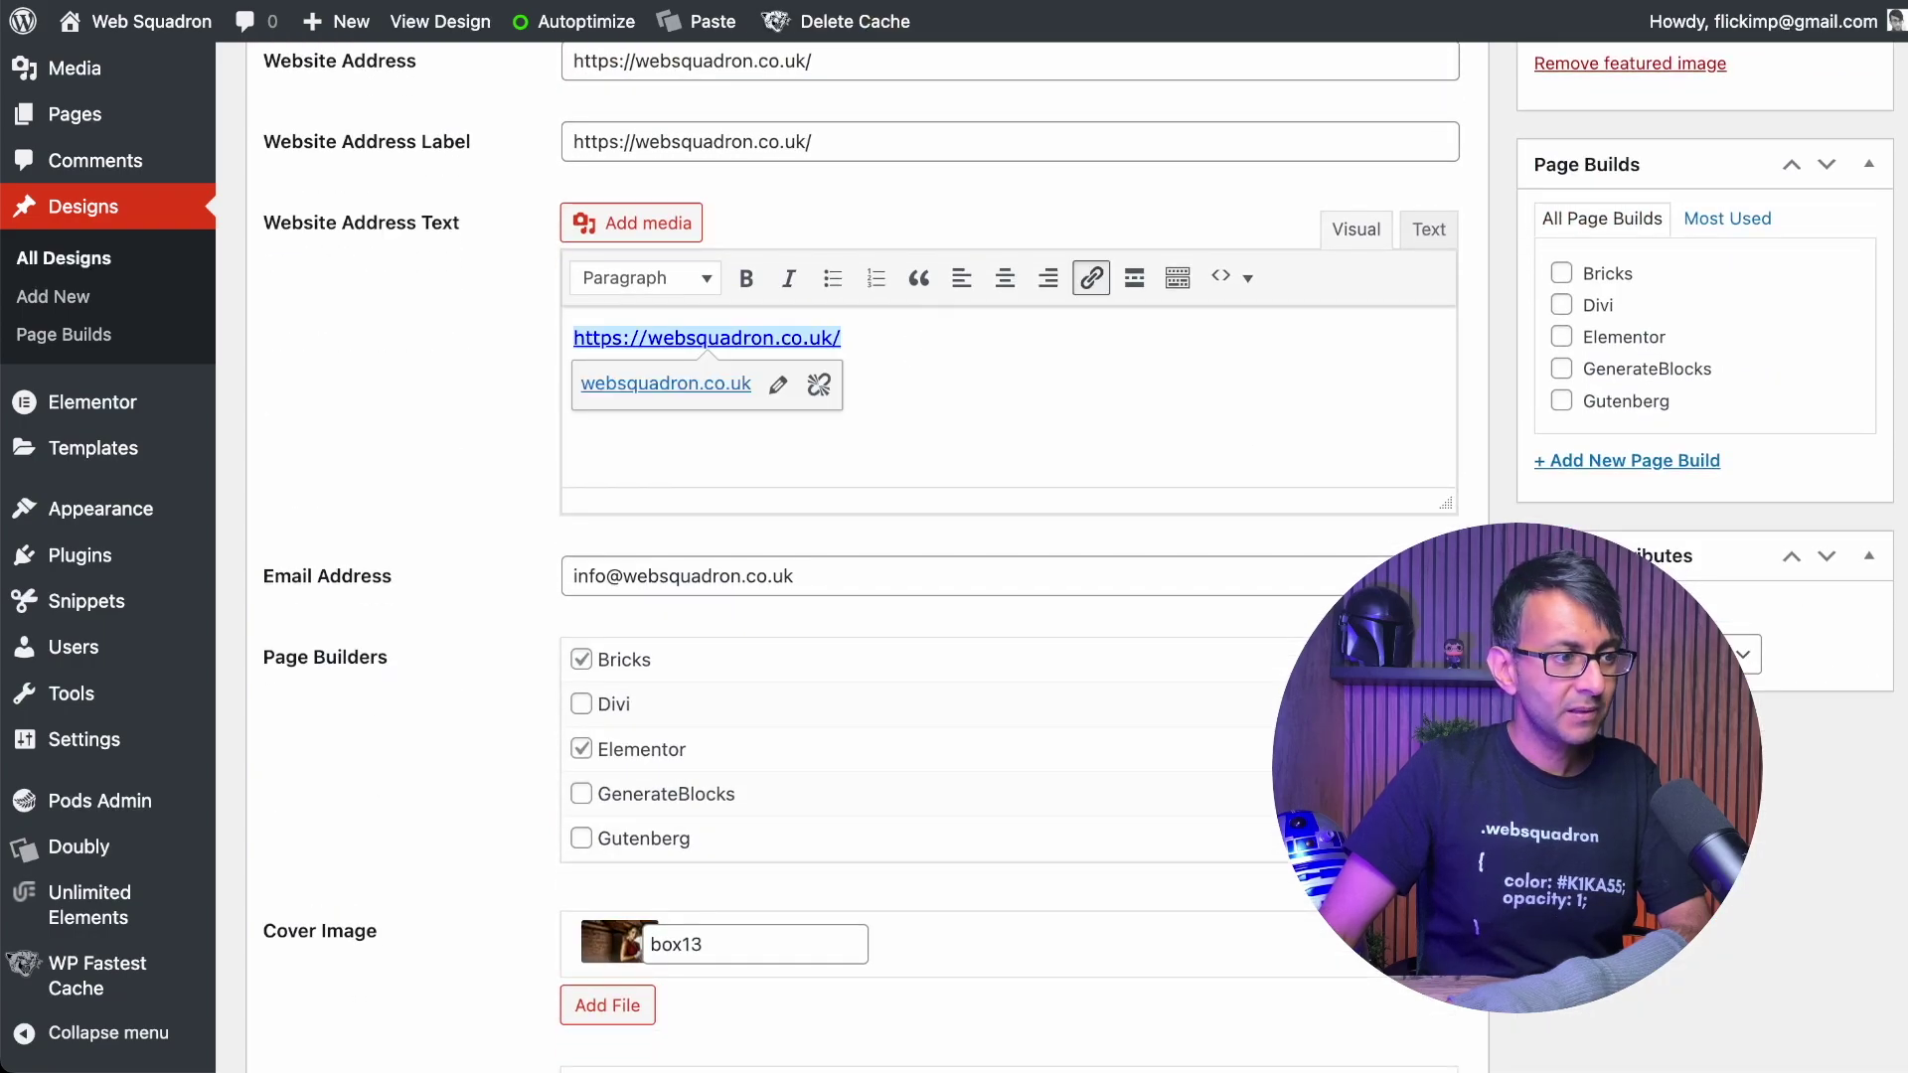
key(ctrl+Tab)
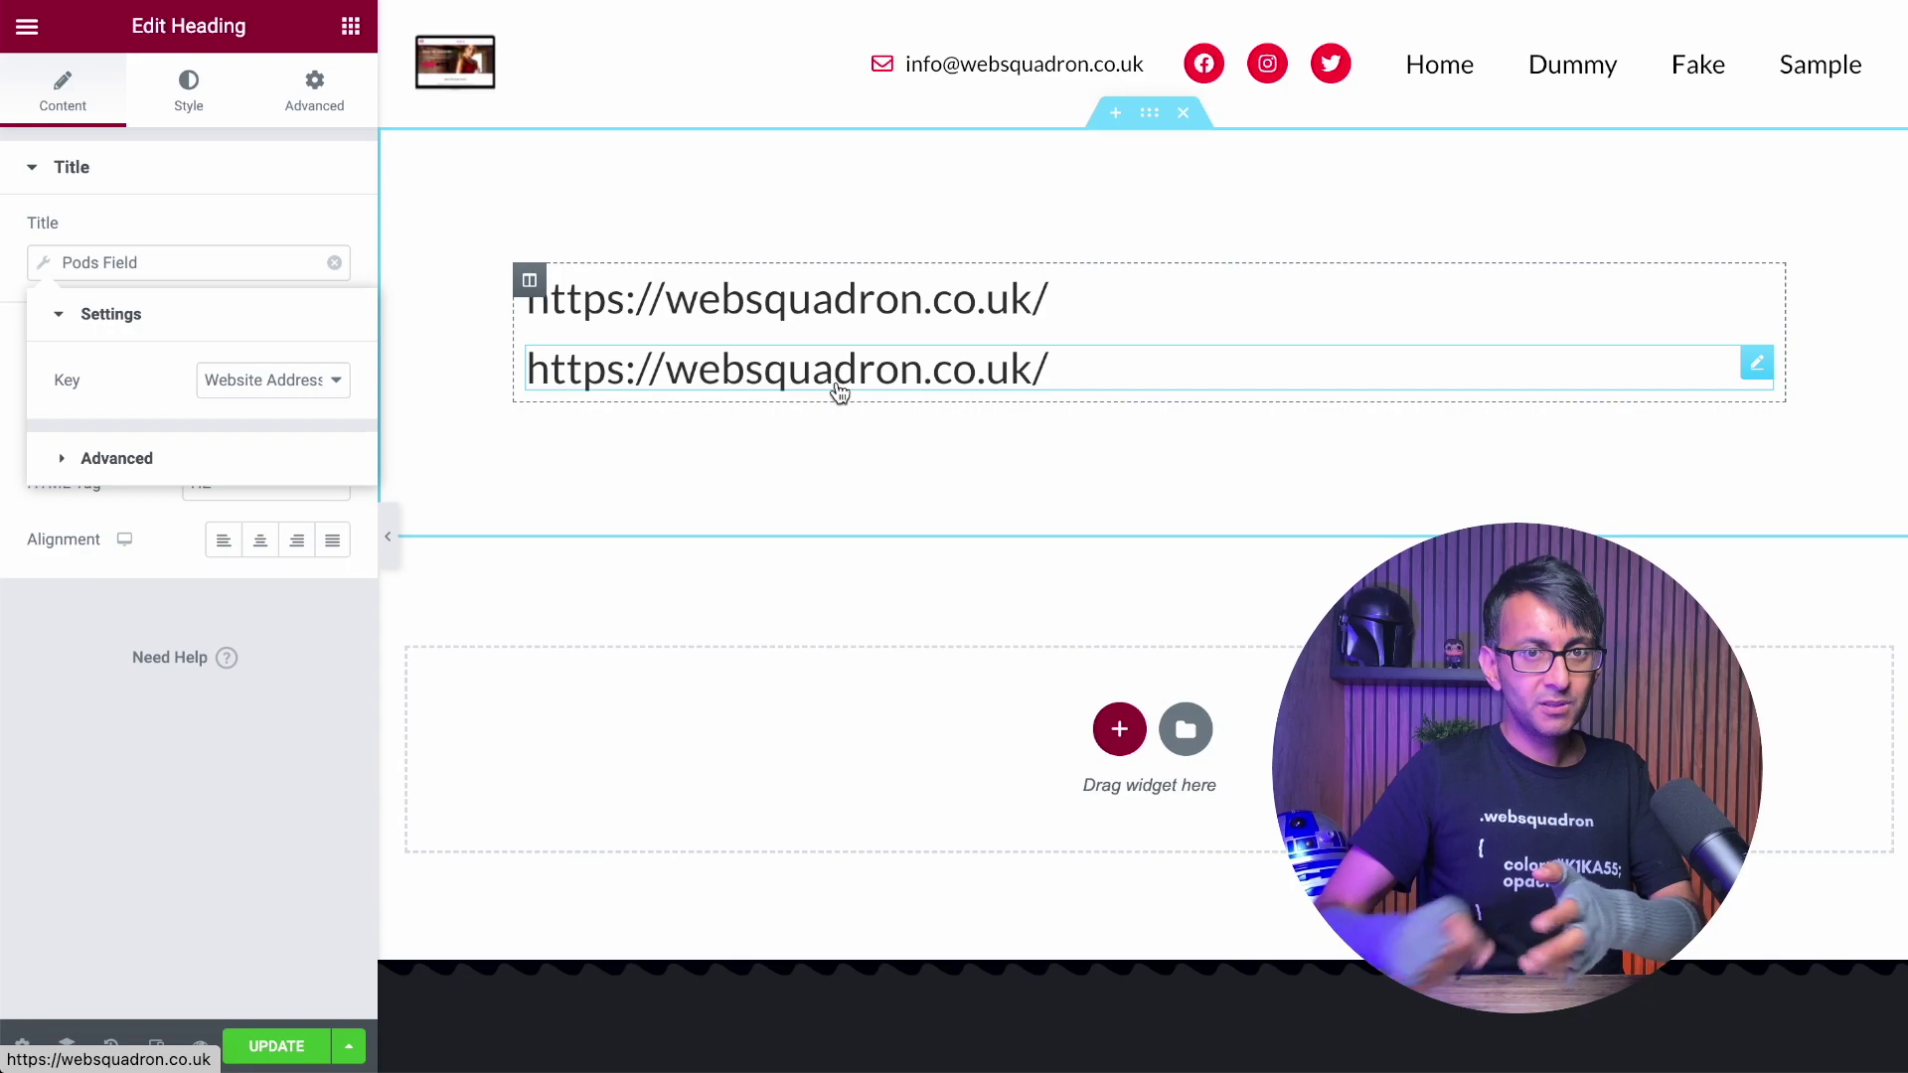